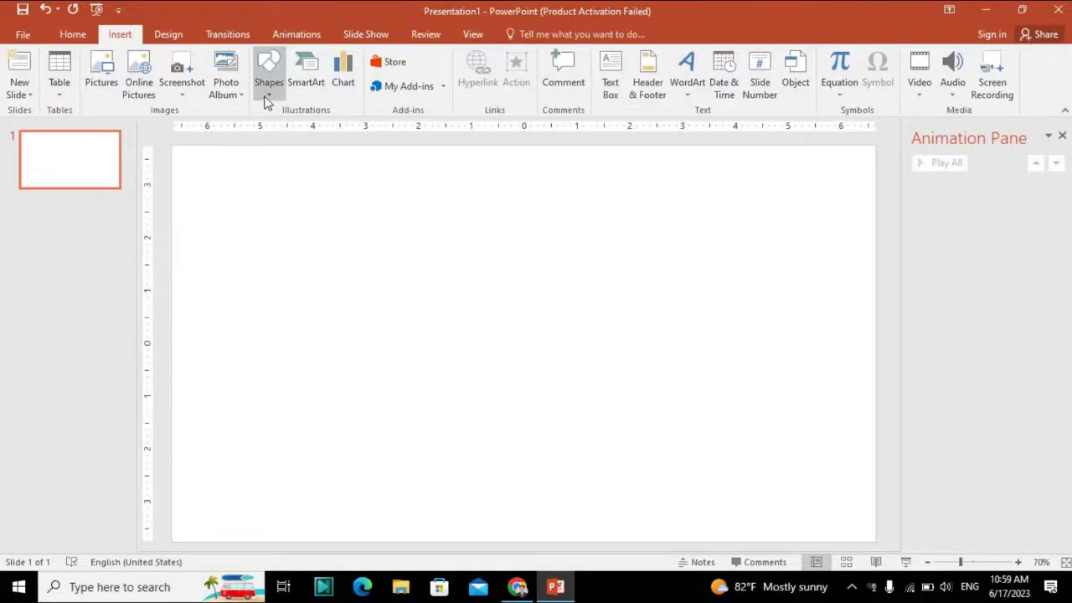
- Draw an outline-free blue rectangle, 13.33" wide and 2.49" tall, across the slide bottom
{"action": "left_click", "coordinate": [268, 99]}
{"action": "left_click", "coordinate": [410, 126]}
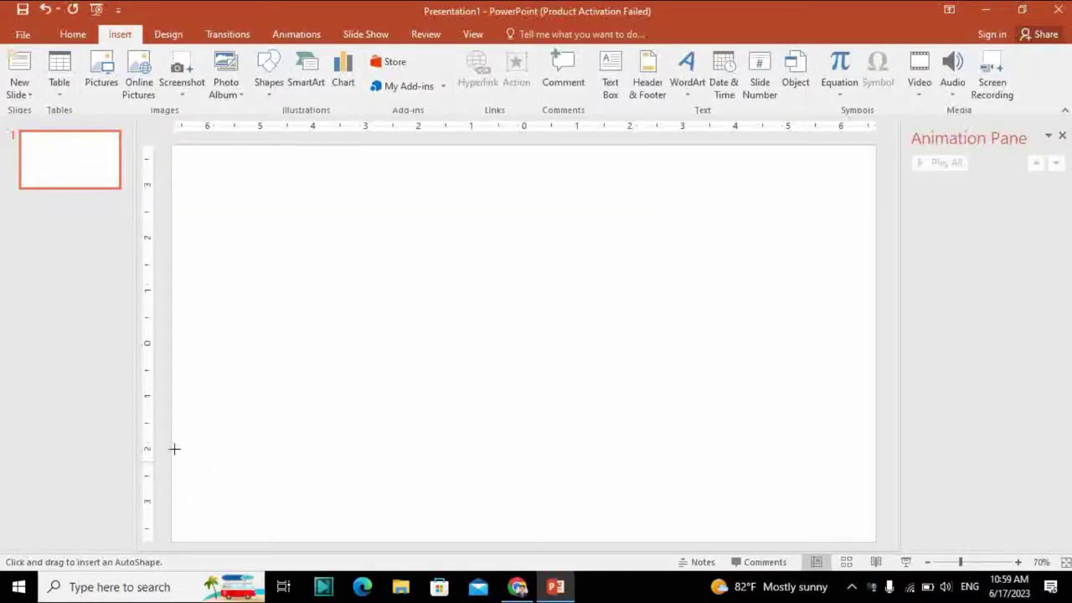
{"action": "left_click_drag", "start_coordinate": [173, 432], "coordinate": [876, 540]}
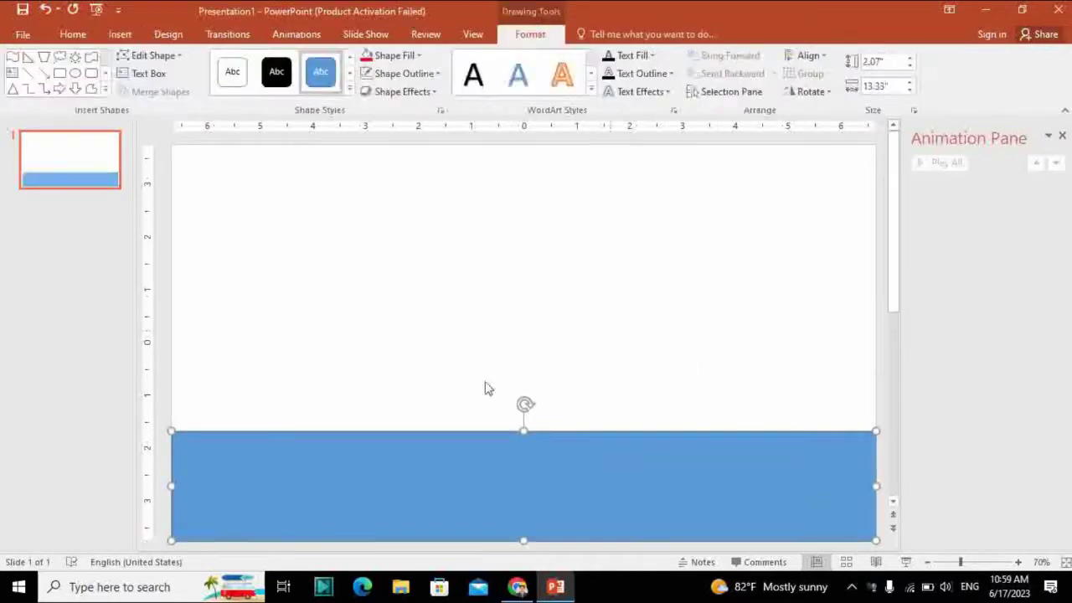
{"action": "left_click", "coordinate": [392, 75]}
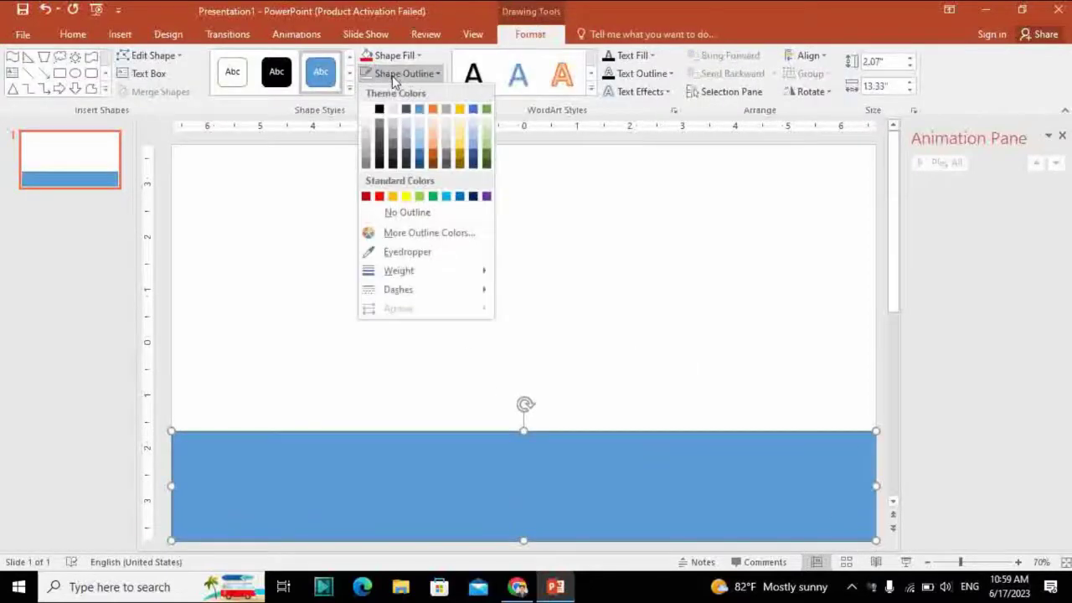
{"action": "left_click", "coordinate": [395, 211]}
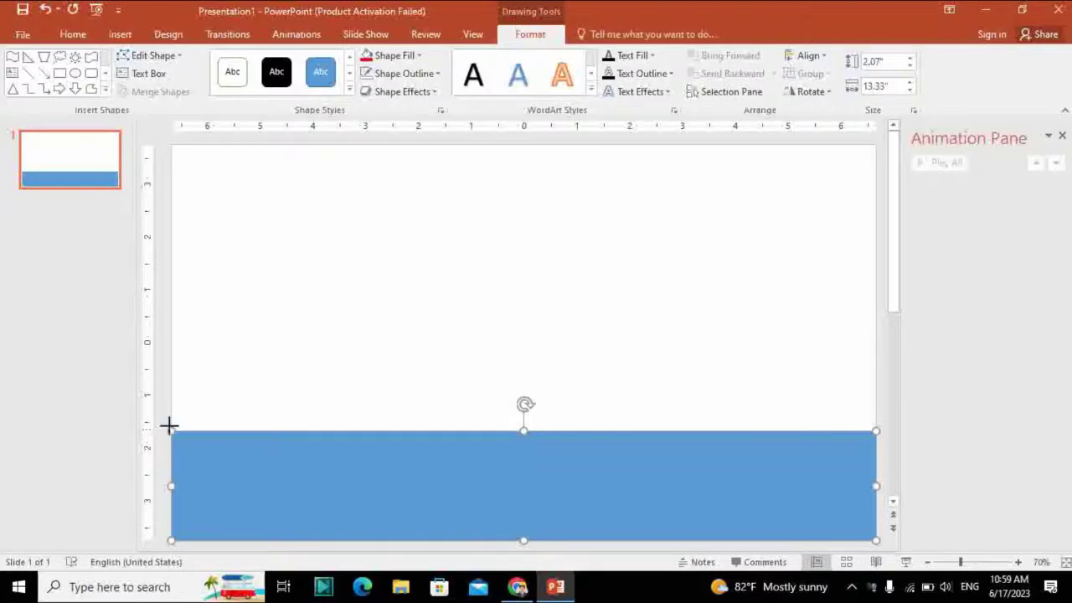
{"action": "left_click_drag", "start_coordinate": [169, 425], "coordinate": [169, 405]}
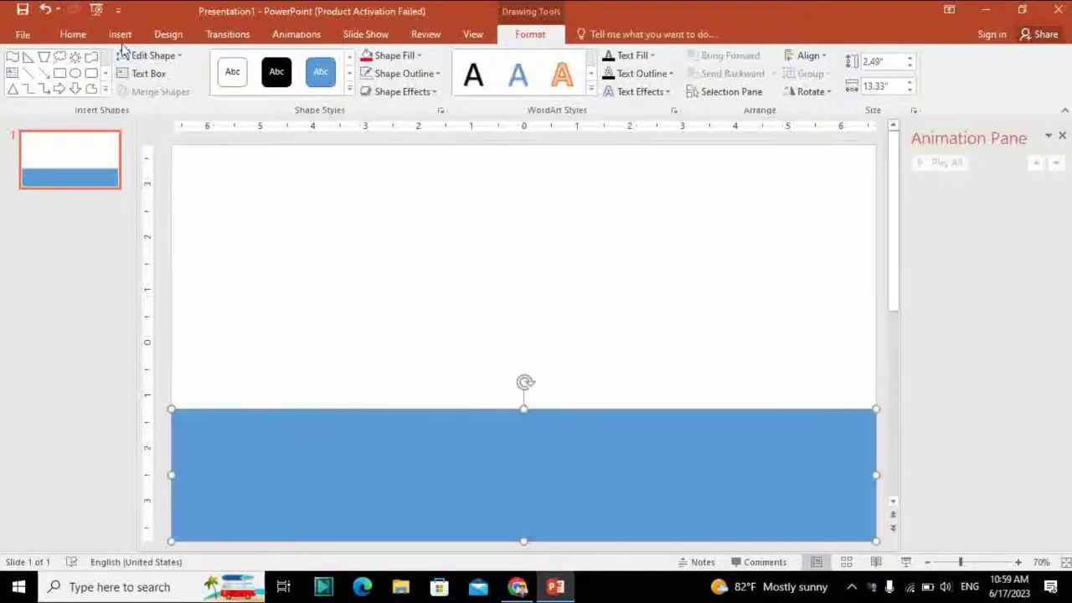
{"action": "left_click", "coordinate": [121, 35]}
{"action": "left_click", "coordinate": [269, 76]}
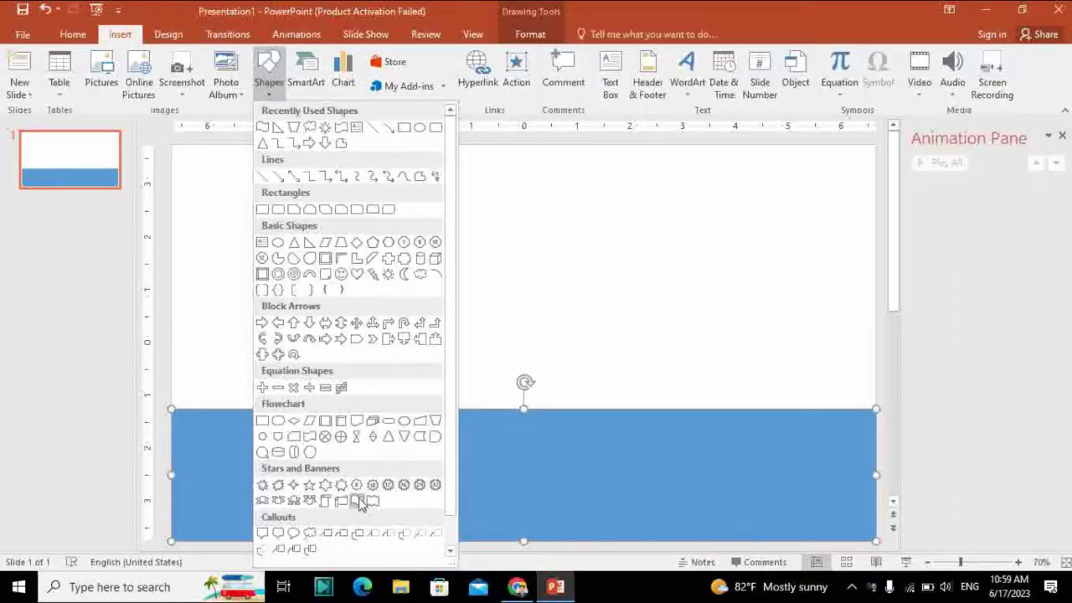
- Draw a 1.16" by 13.33" wave over the rectangle's top, filled light blue with no outline
{"action": "left_click", "coordinate": [358, 498]}
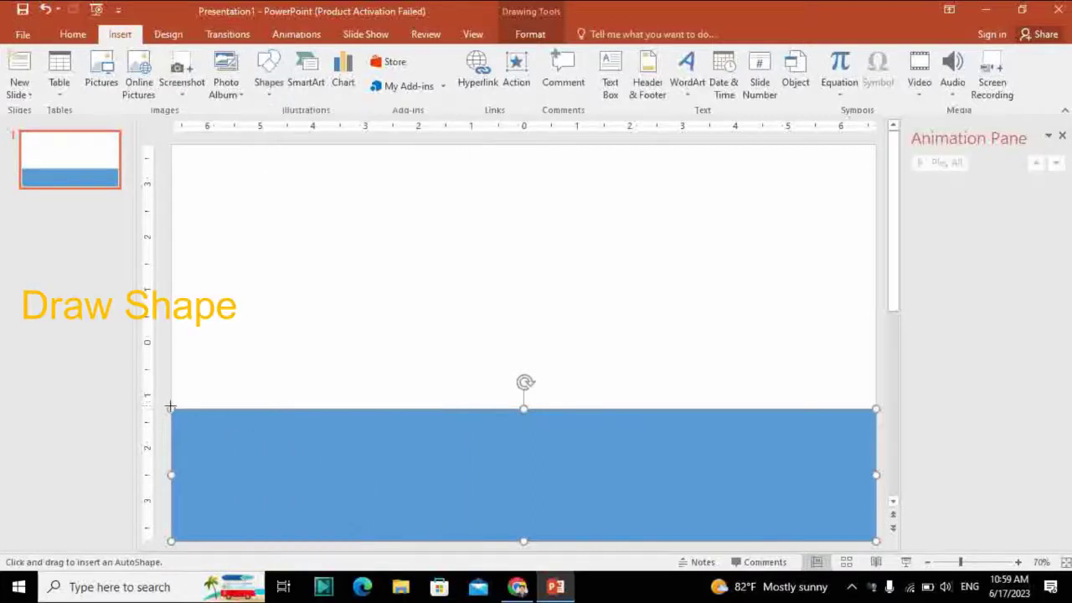
{"action": "mouse_move", "coordinate": [170, 385]}
{"action": "left_mouse_down"}
{"action": "mouse_move", "coordinate": [885, 451]}
{"action": "mouse_move", "coordinate": [875, 447]}
{"action": "left_mouse_up"}
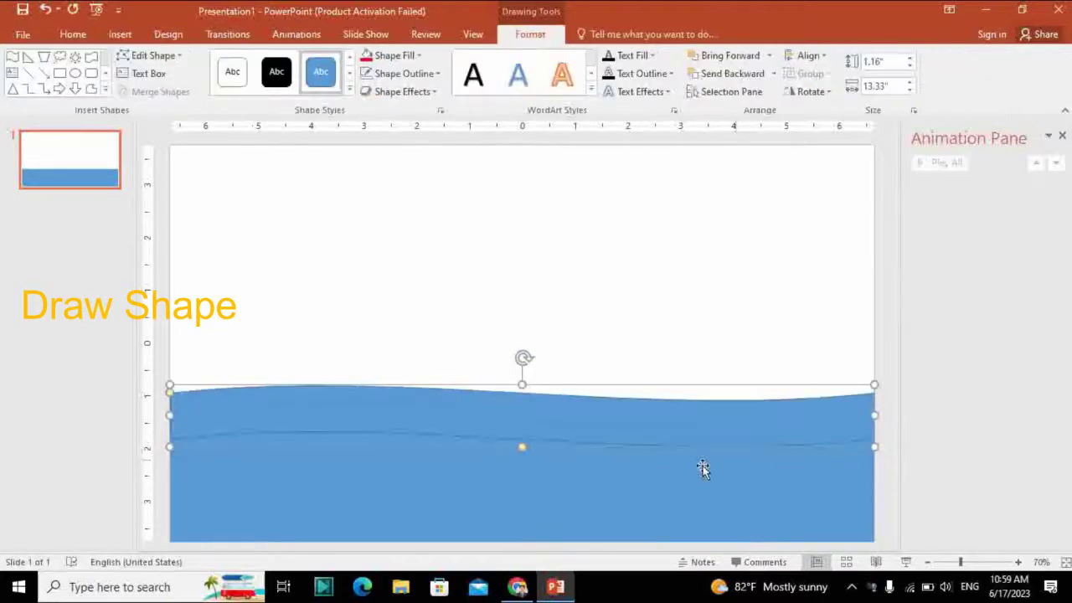
{"action": "left_click", "coordinate": [394, 55]}
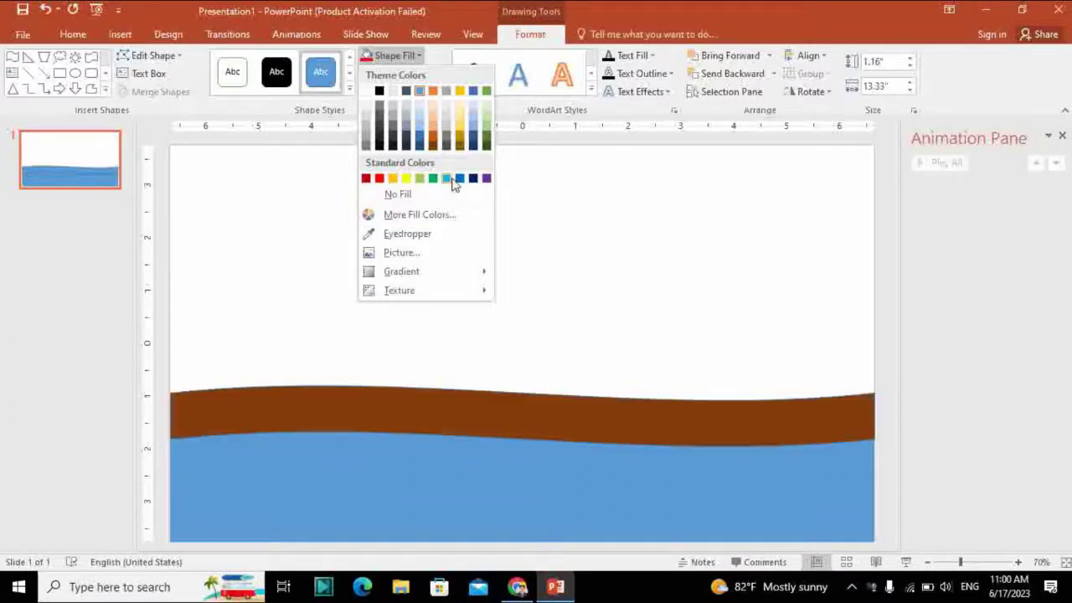
{"action": "left_click", "coordinate": [471, 122]}
{"action": "left_click", "coordinate": [404, 74]}
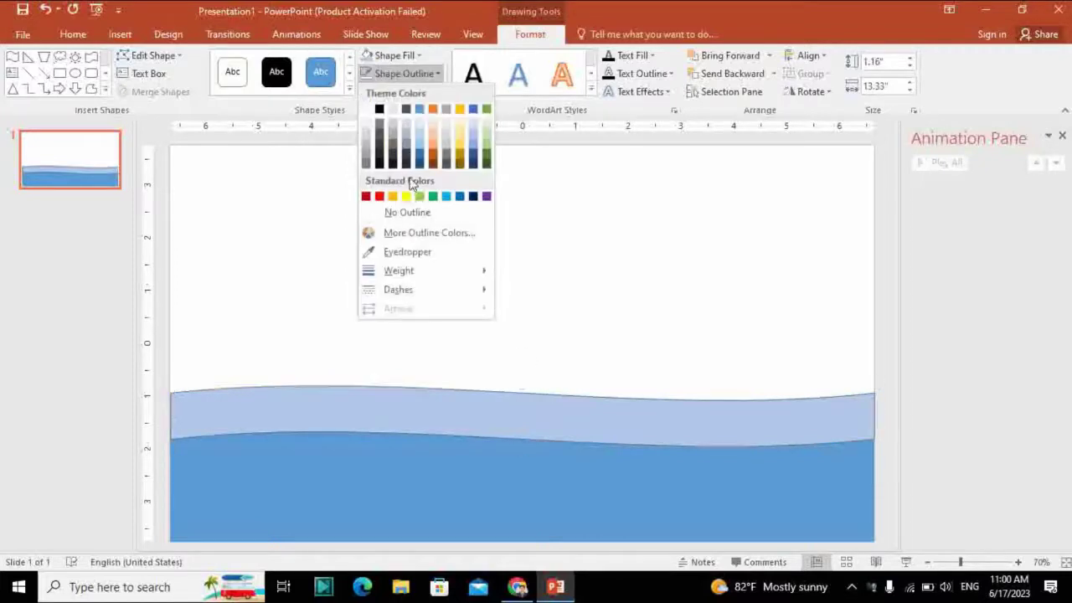
{"action": "left_click", "coordinate": [407, 213]}
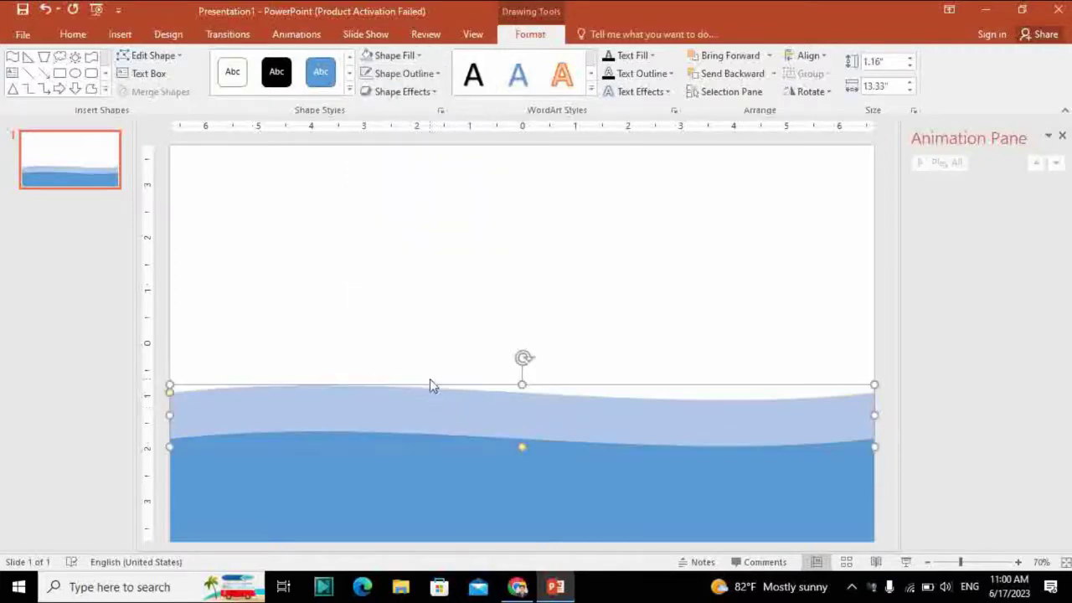
- Put the light-blue wave into Edit Points mode
{"action": "right_click", "coordinate": [438, 409]}
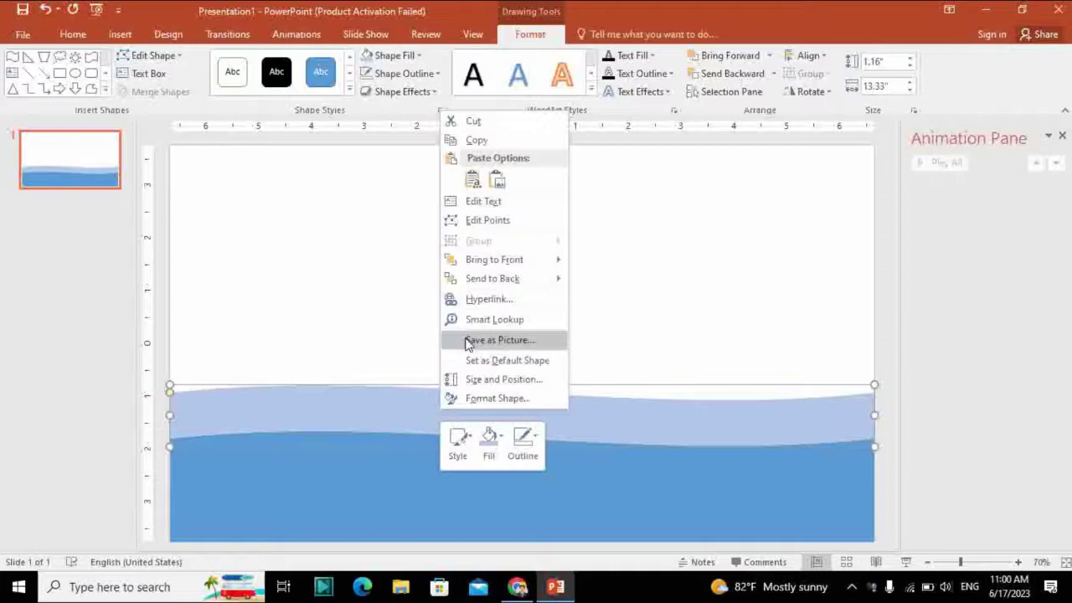
{"action": "left_click", "coordinate": [489, 221]}
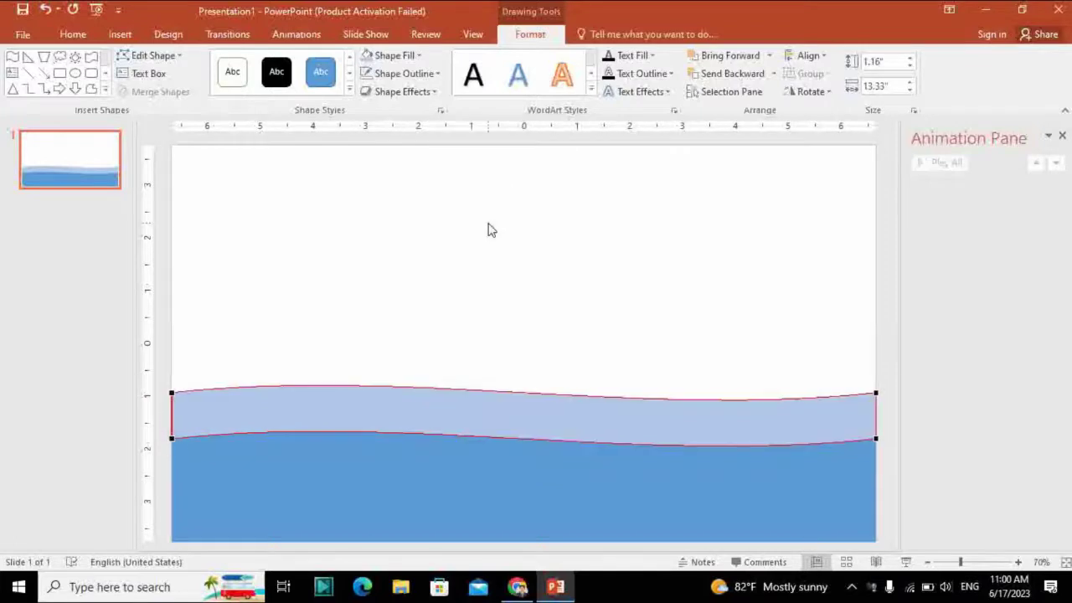
{"action": "right_click", "coordinate": [496, 390]}
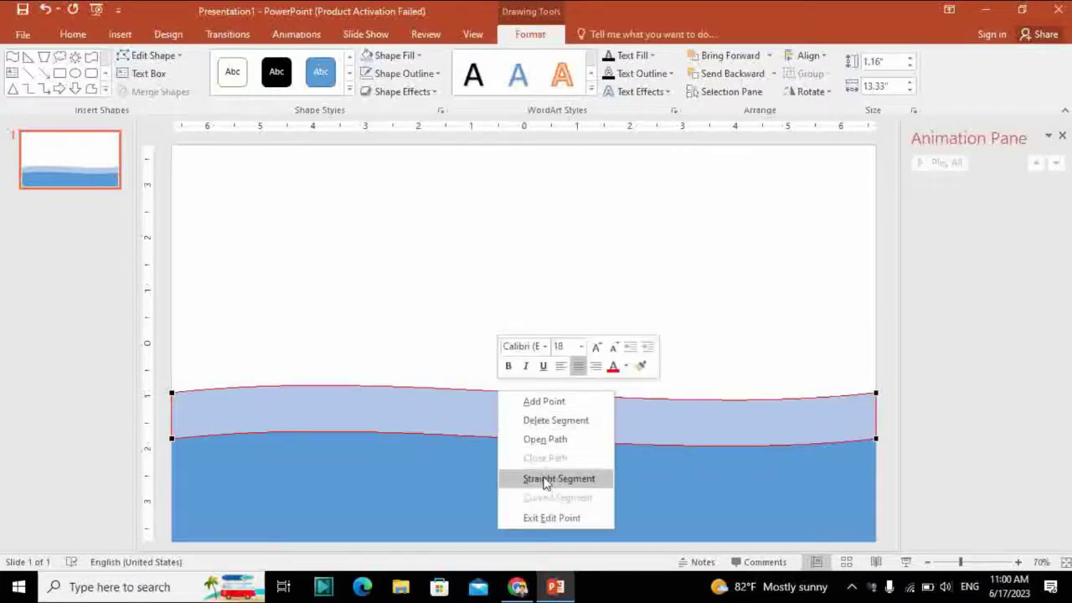
{"action": "left_click", "coordinate": [461, 417]}
{"action": "right_click", "coordinate": [460, 410]}
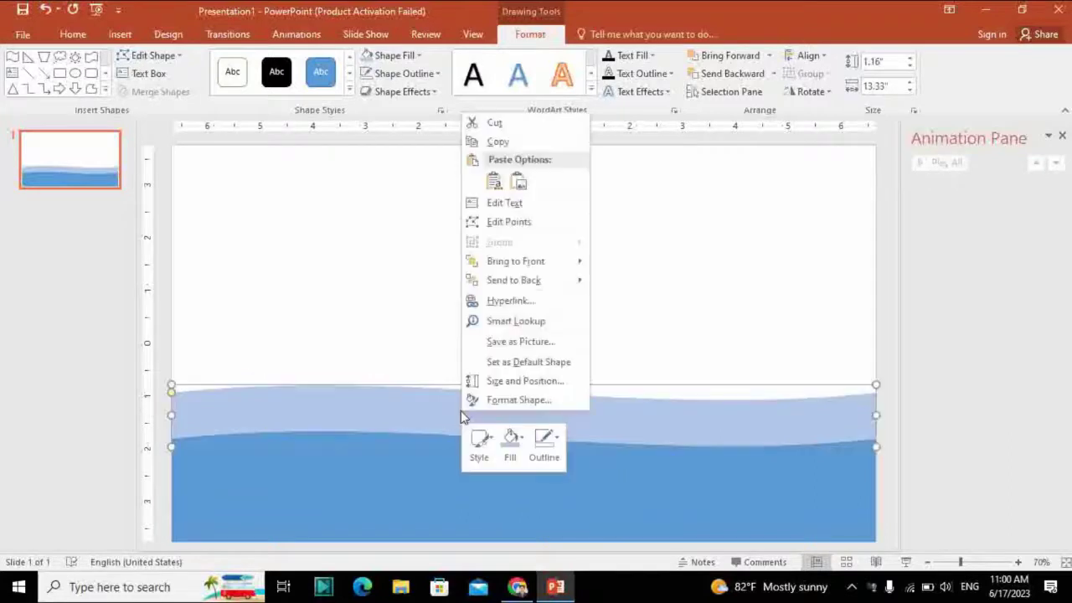
{"action": "left_click", "coordinate": [507, 221]}
{"action": "left_click", "coordinate": [508, 407]}
{"action": "right_click", "coordinate": [511, 409]}
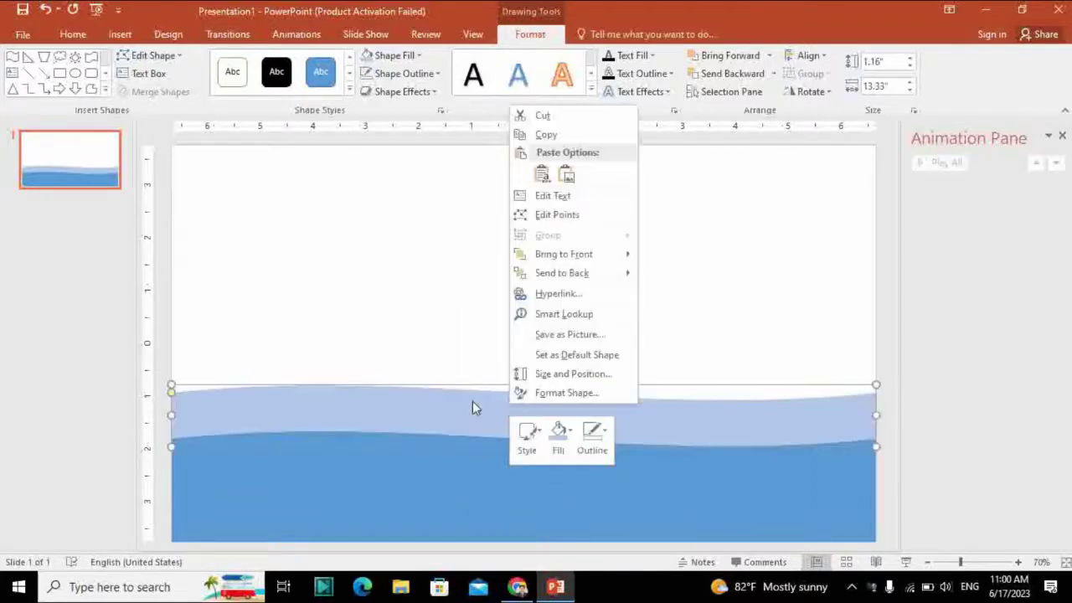
{"action": "left_click", "coordinate": [468, 395]}
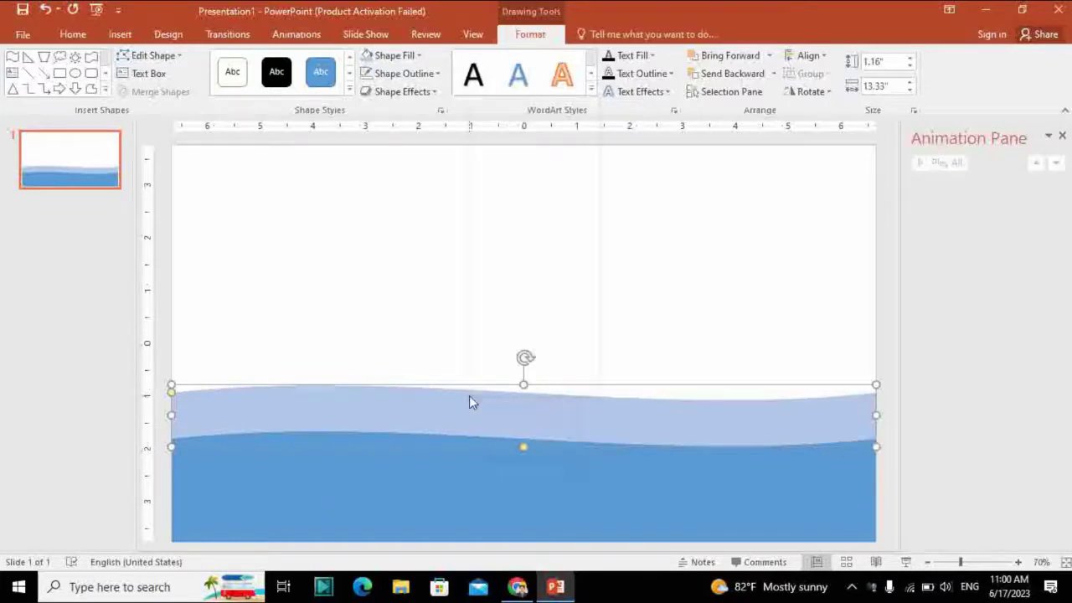
{"action": "right_click", "coordinate": [469, 402]}
{"action": "left_click", "coordinate": [507, 209]}
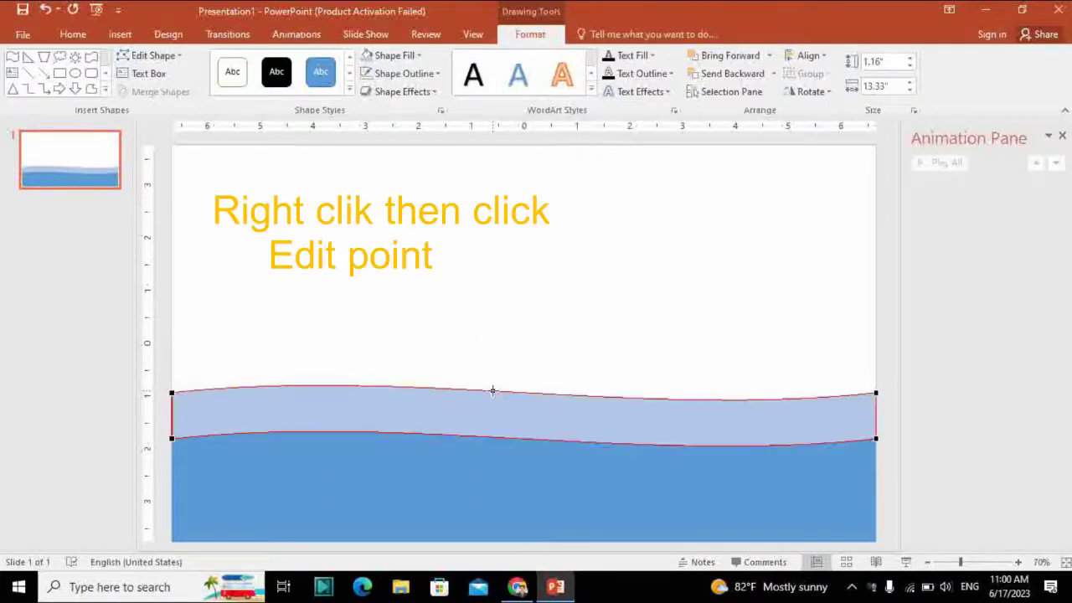
{"action": "right_click", "coordinate": [493, 391]}
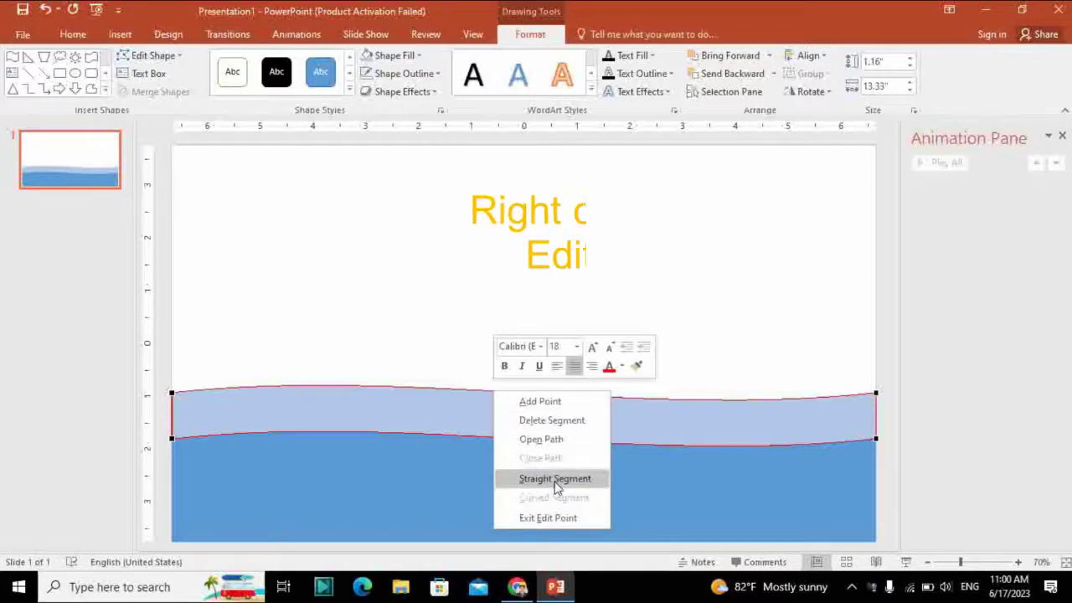
{"action": "left_click", "coordinate": [484, 389]}
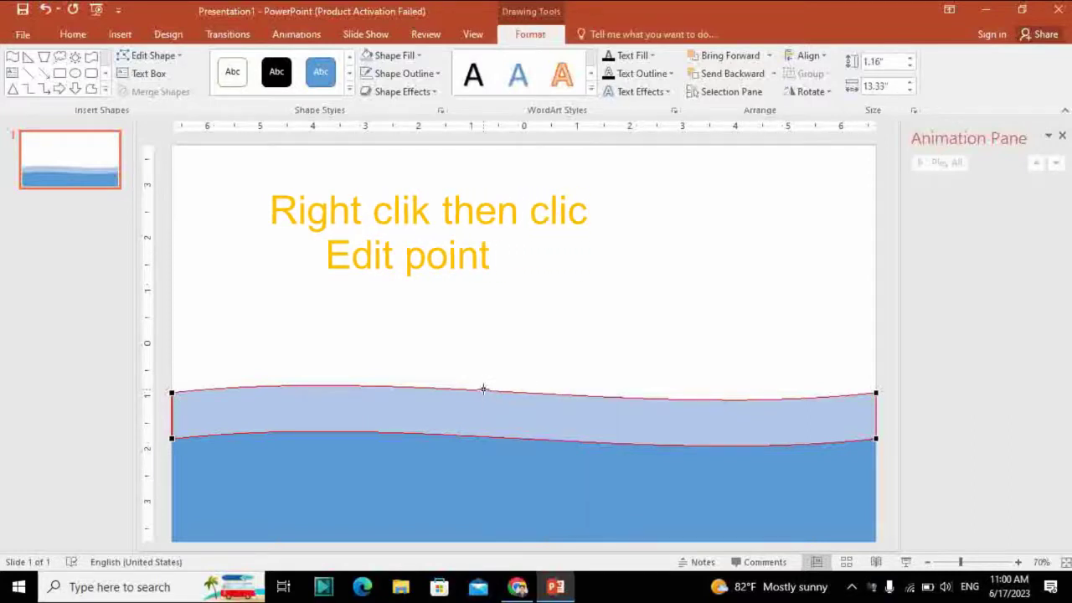
- Pull the middle of the wave's top edge down and make the neighbouring vertex a smooth point
{"action": "left_click_drag", "start_coordinate": [480, 389], "coordinate": [481, 404]}
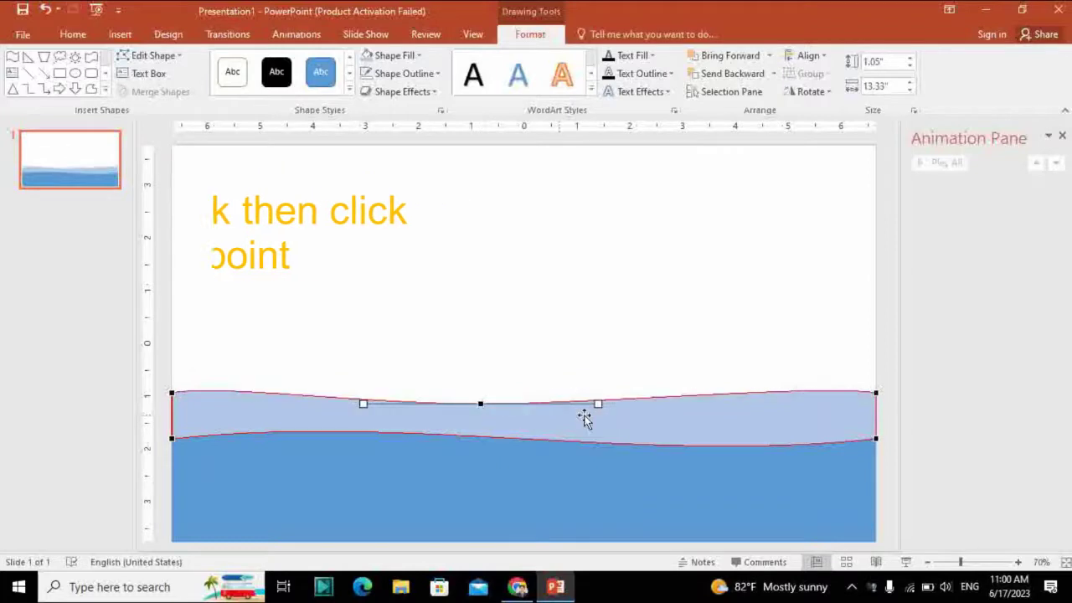
{"action": "mouse_move", "coordinate": [598, 404]}
{"action": "left_mouse_down"}
{"action": "mouse_move", "coordinate": [598, 391]}
{"action": "mouse_move", "coordinate": [596, 403]}
{"action": "left_mouse_up"}
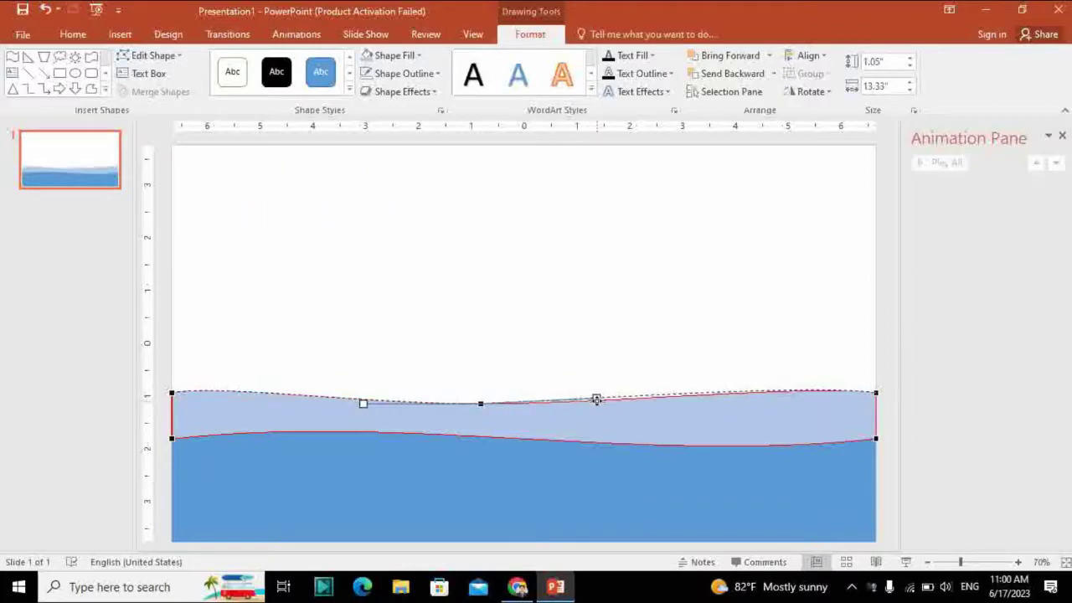
{"action": "right_click", "coordinate": [598, 409]}
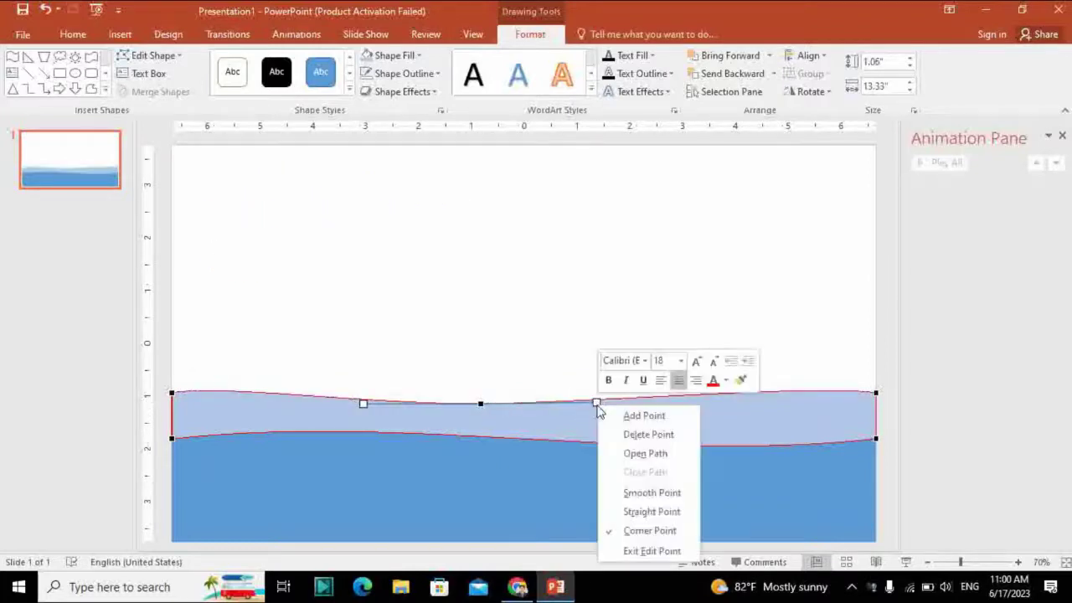
{"action": "left_click", "coordinate": [652, 494]}
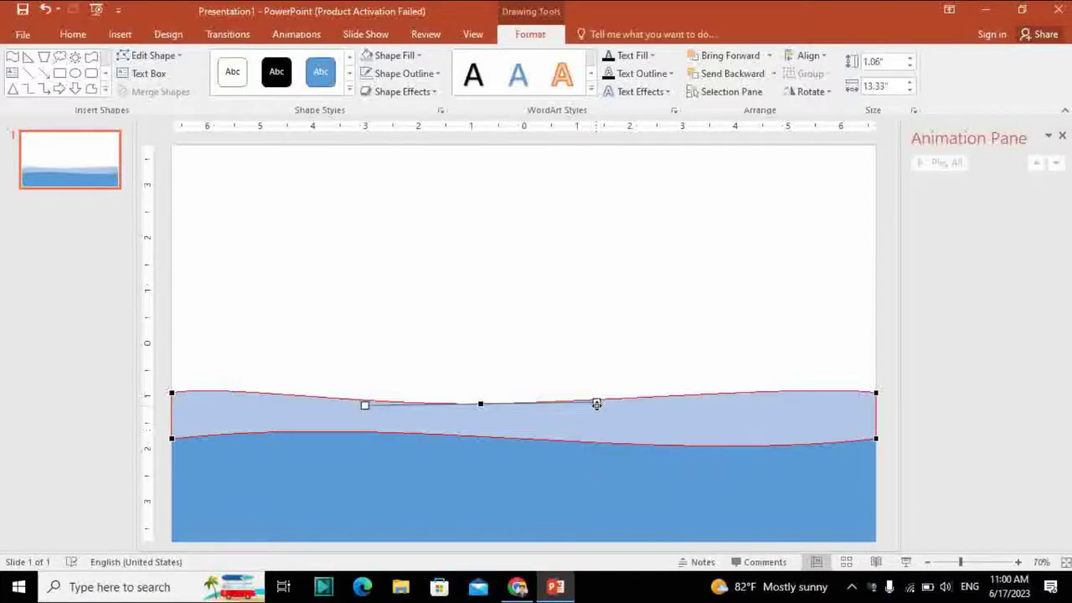
{"action": "left_click_drag", "start_coordinate": [596, 404], "coordinate": [536, 431]}
- Remove the wave's outline and deselect it to check the curve
{"action": "left_click", "coordinate": [404, 73]}
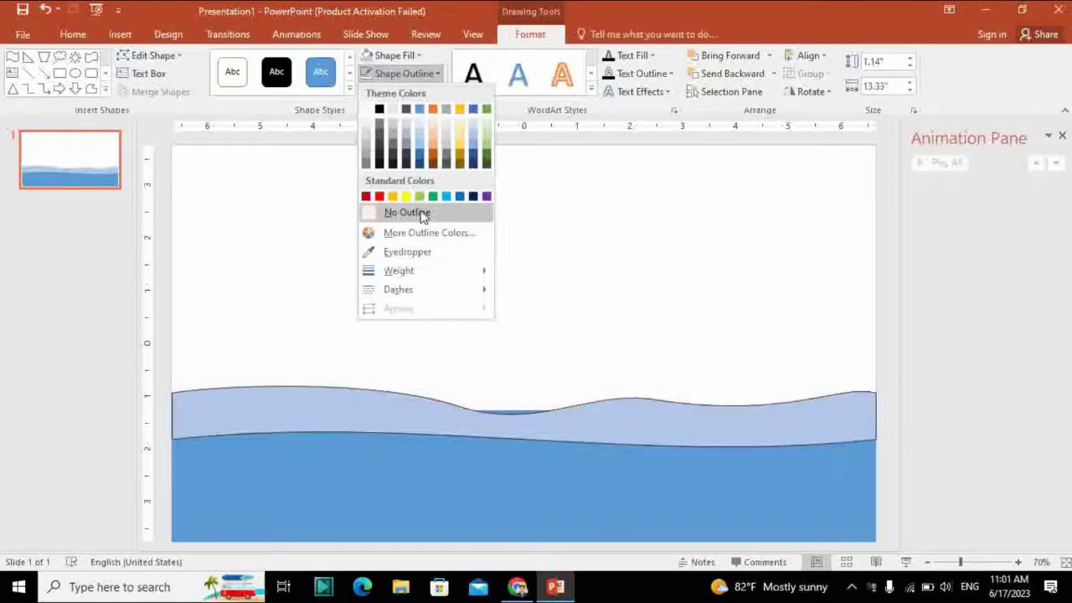
{"action": "left_click", "coordinate": [423, 215]}
{"action": "left_click", "coordinate": [711, 358]}
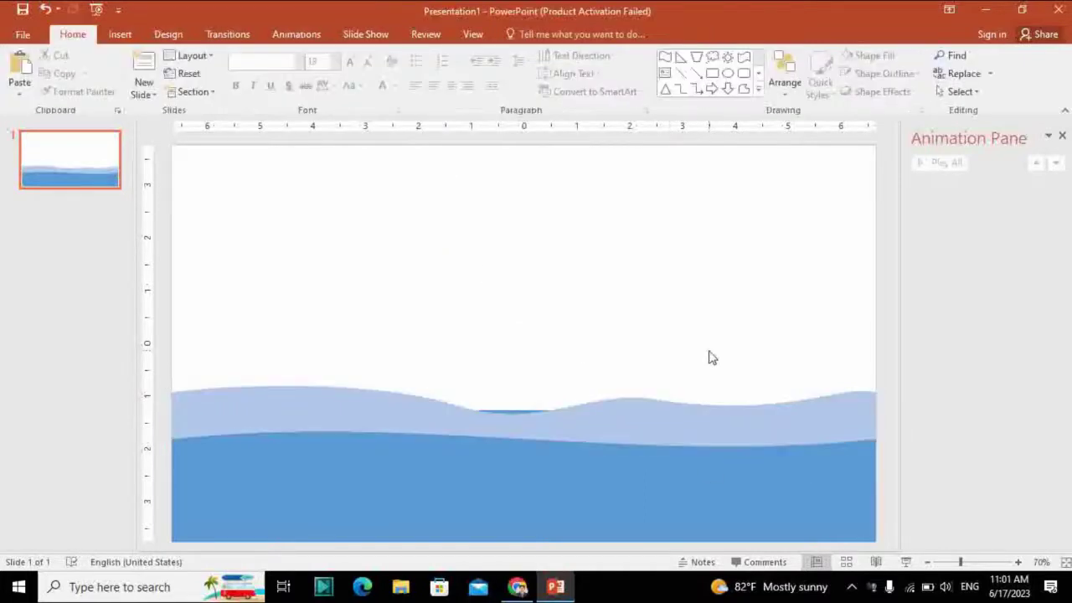
- Raise the upper wave to 1.35" tall and fill it with a paler light blue
{"action": "left_click", "coordinate": [639, 412]}
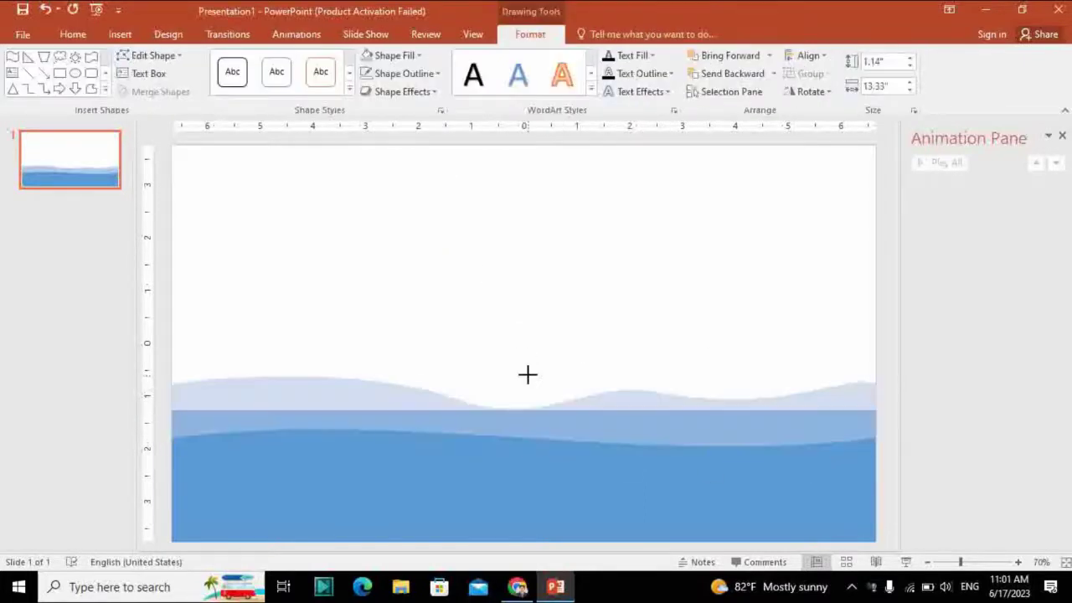
{"action": "left_click_drag", "start_coordinate": [525, 386], "coordinate": [525, 374]}
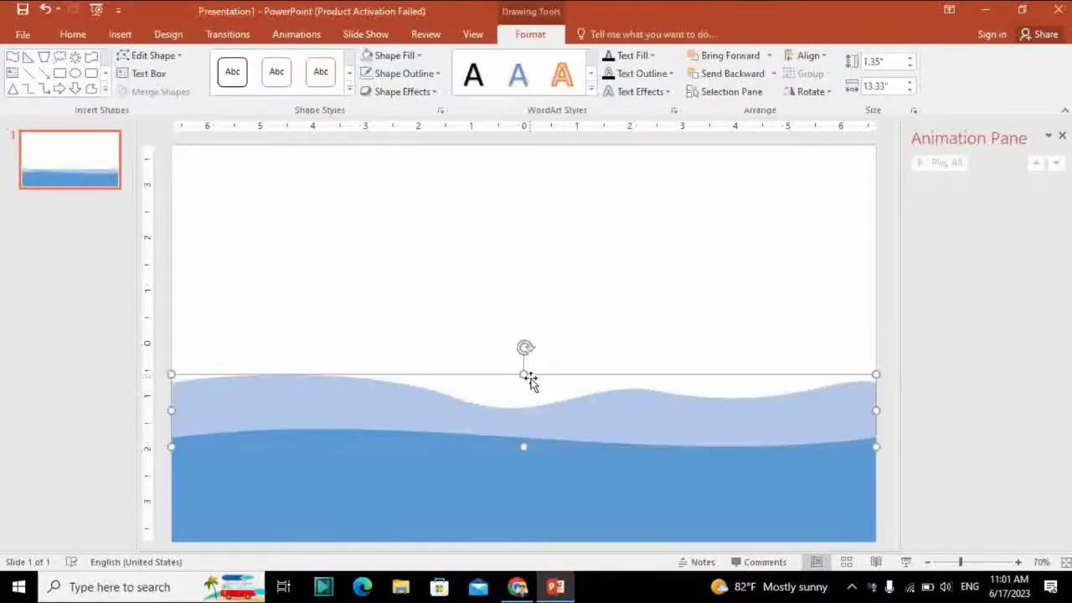
{"action": "left_click", "coordinate": [400, 56]}
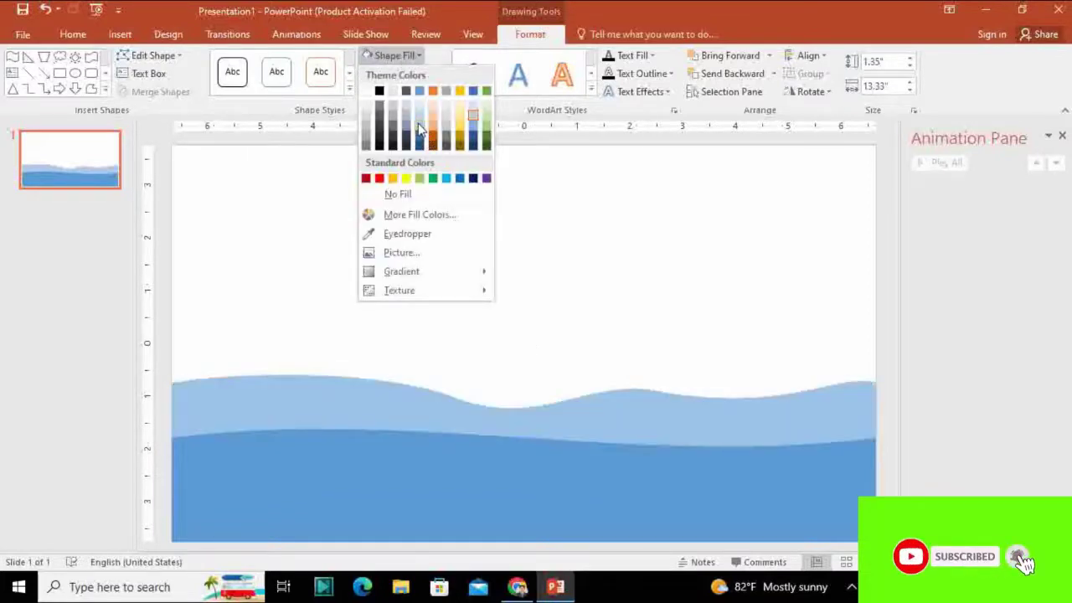
{"action": "left_click", "coordinate": [418, 125]}
- Draw a rectangle over the slide's upper area, stretched down to the waves
{"action": "left_click", "coordinate": [121, 36]}
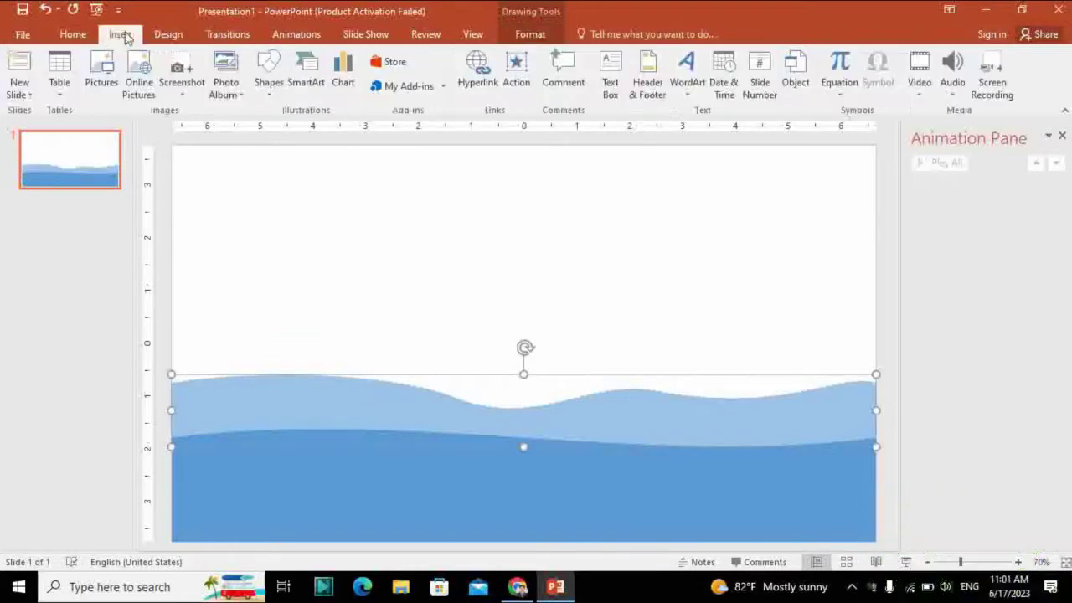
{"action": "left_click", "coordinate": [269, 84]}
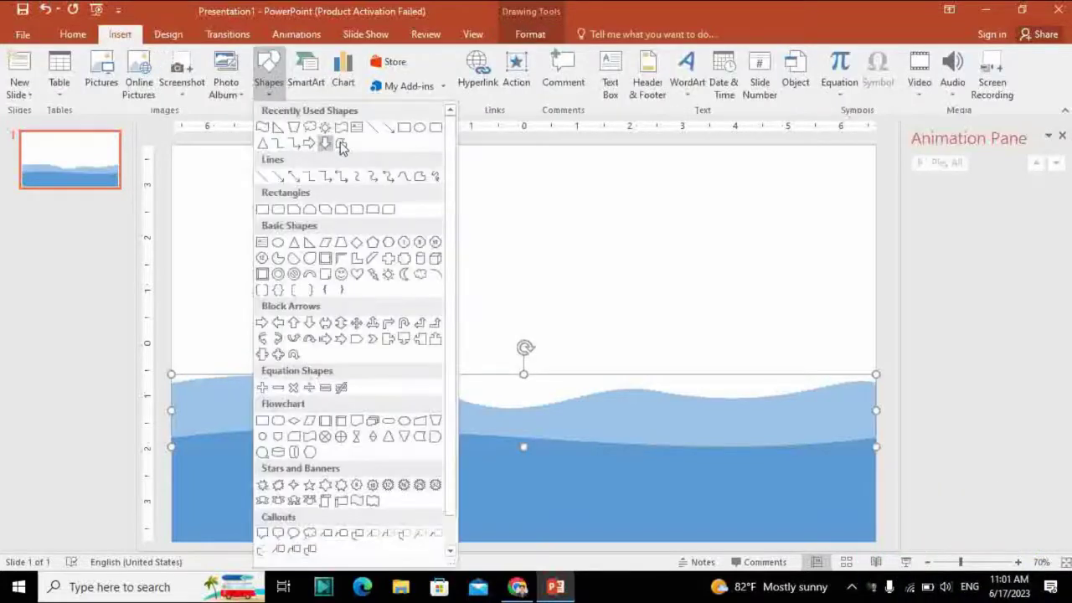
{"action": "left_click", "coordinate": [403, 128]}
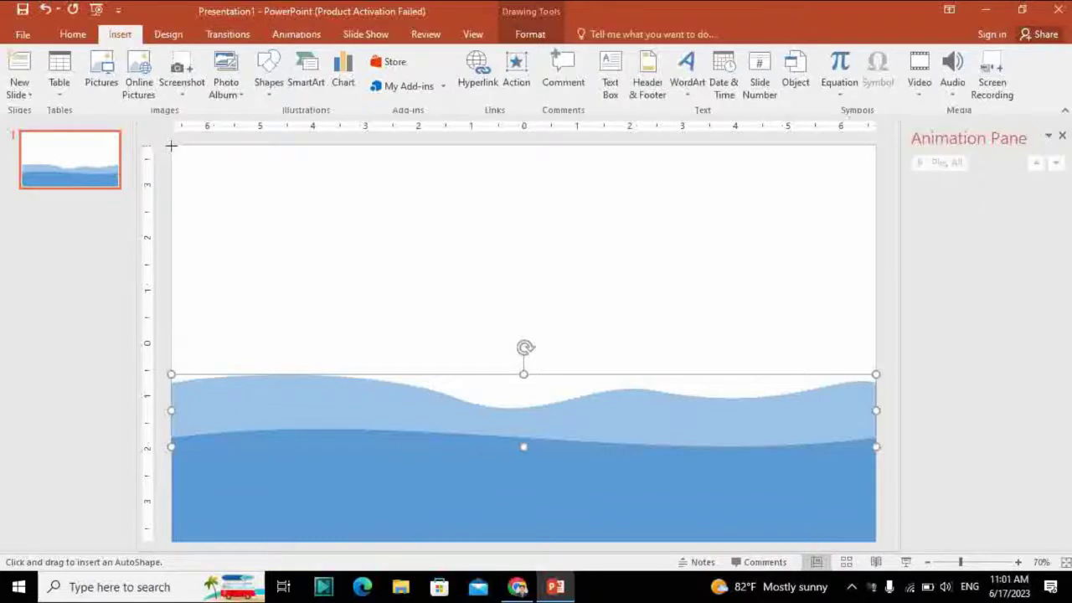
{"action": "left_click_drag", "start_coordinate": [171, 146], "coordinate": [866, 394]}
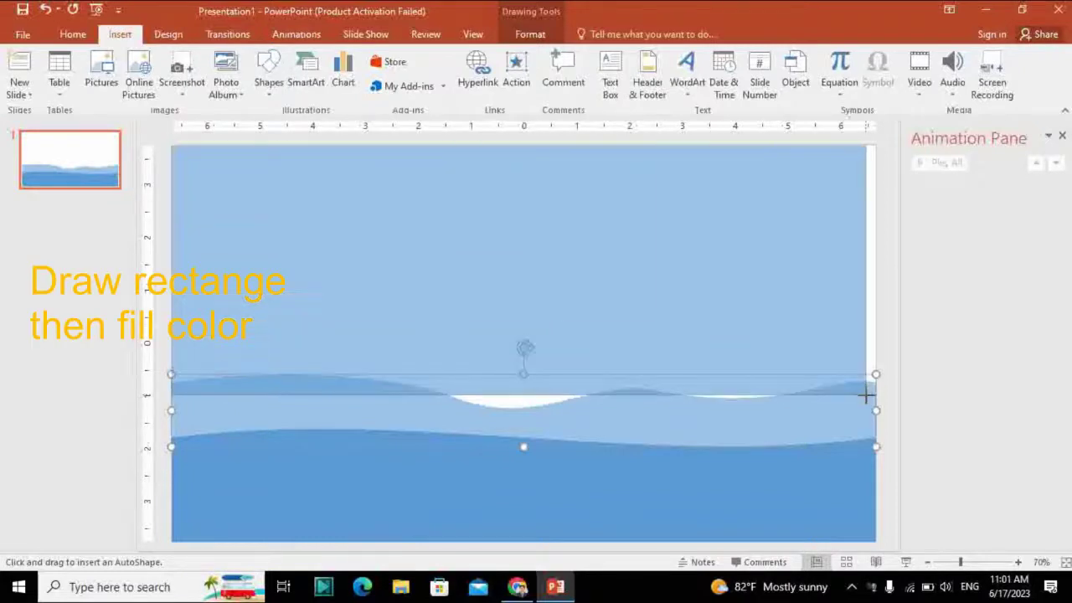
{"action": "mouse_move", "coordinate": [866, 395]}
{"action": "left_mouse_down"}
{"action": "mouse_move", "coordinate": [878, 389]}
{"action": "mouse_move", "coordinate": [877, 446]}
{"action": "left_mouse_up"}
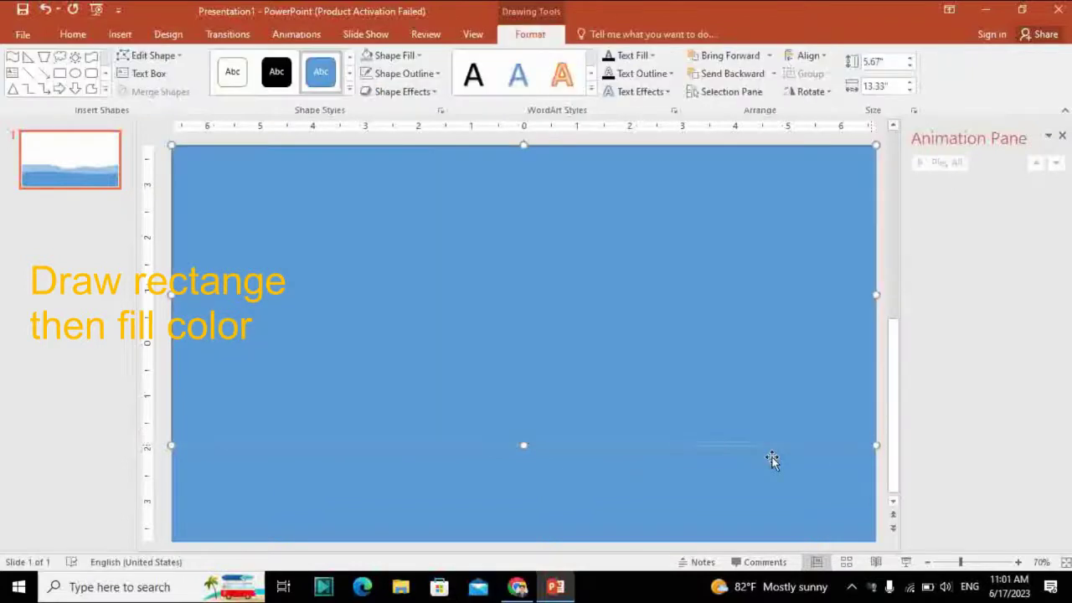
- Give the sky rectangle a pale blue fill and no outline, and send it to back
{"action": "left_click", "coordinate": [405, 55]}
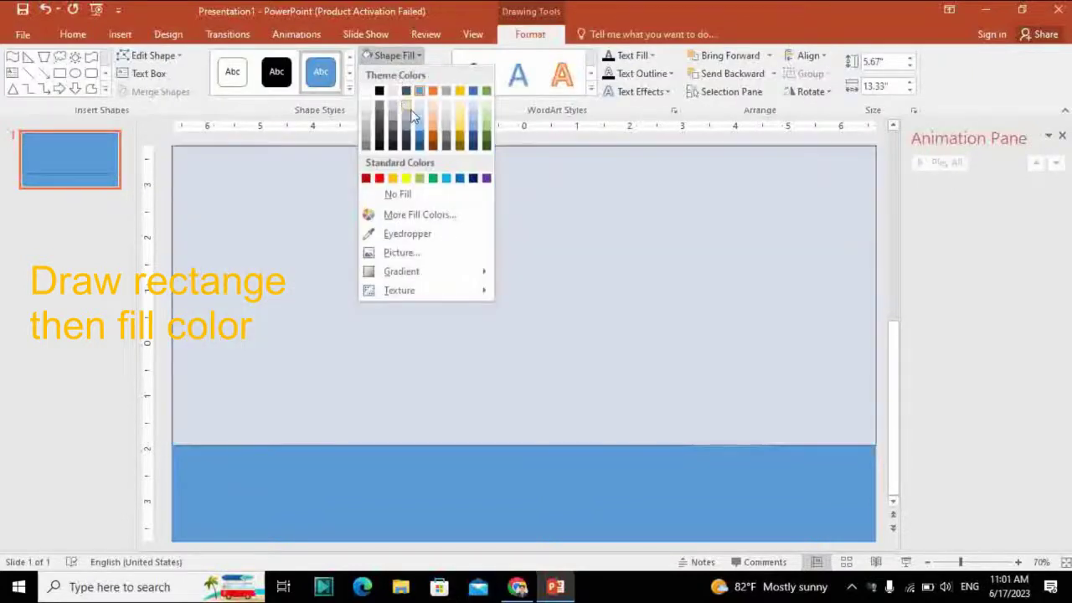
{"action": "left_click", "coordinate": [411, 109]}
{"action": "left_click", "coordinate": [405, 73]}
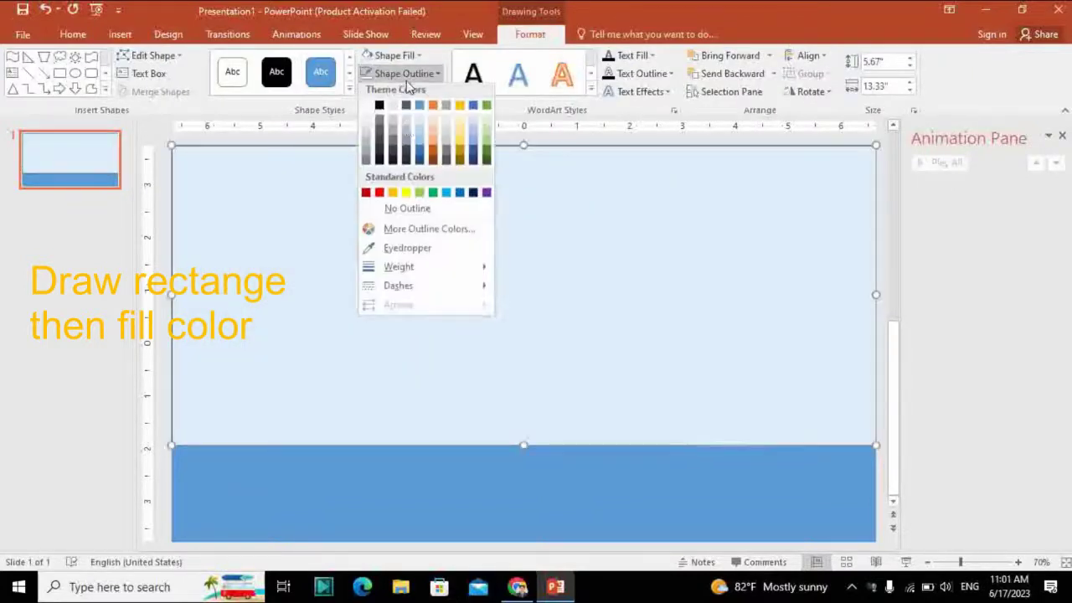
{"action": "left_click", "coordinate": [407, 212]}
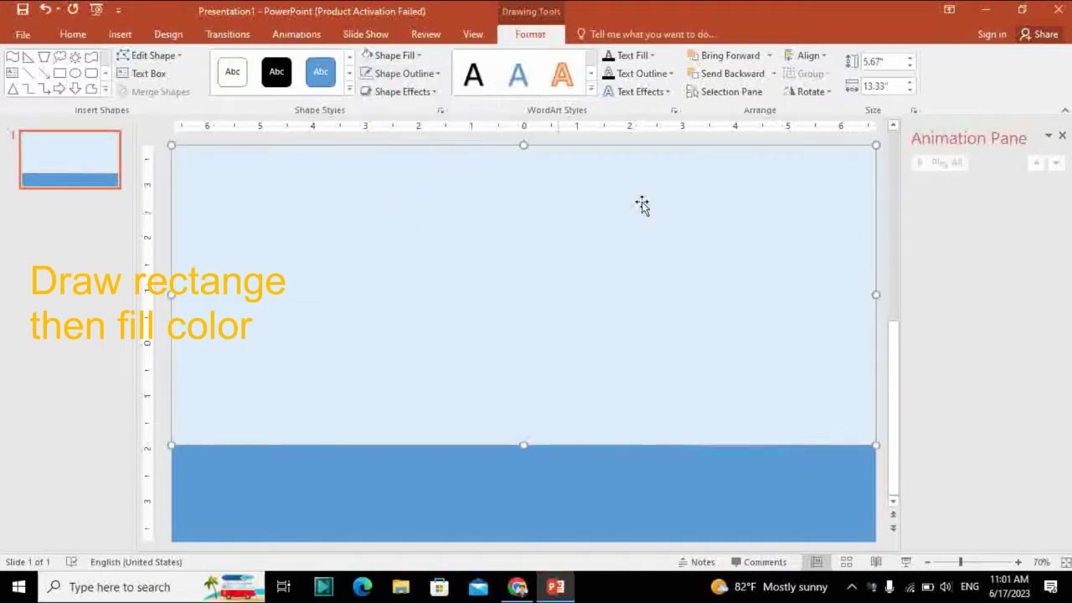
{"action": "left_click", "coordinate": [774, 73]}
{"action": "left_click", "coordinate": [754, 111]}
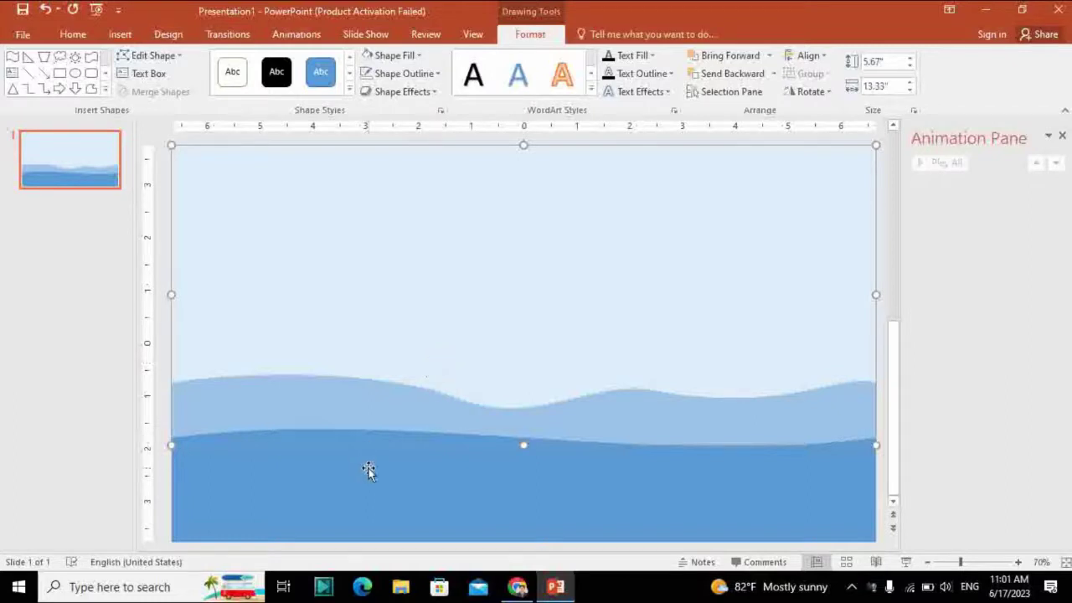
{"action": "left_click", "coordinate": [296, 492]}
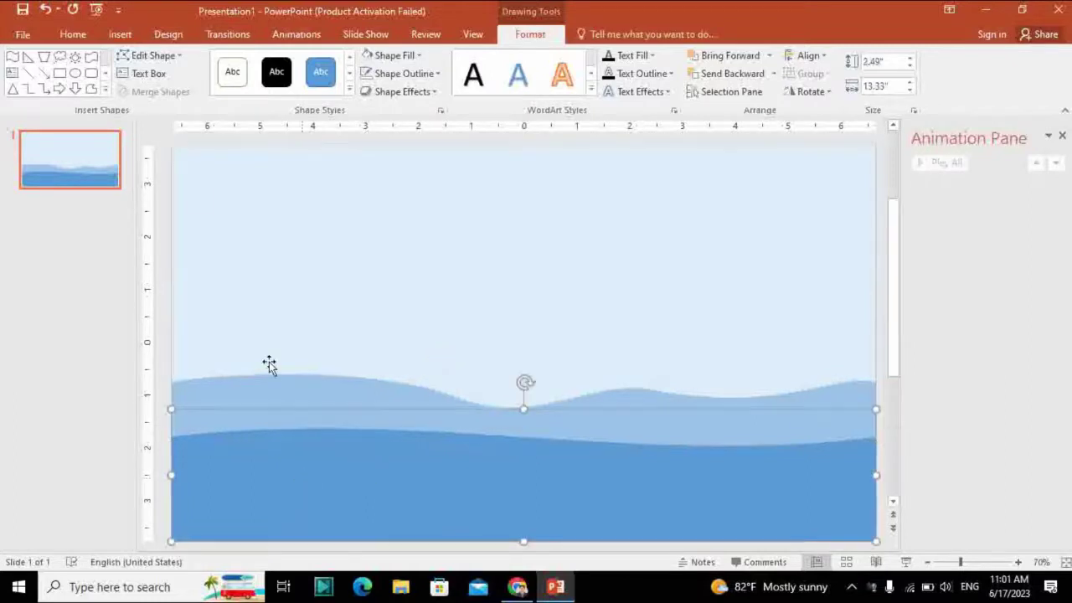
- Draw a freeform wavy curve across the dark blue water with no fill
{"action": "left_click", "coordinate": [121, 38]}
{"action": "left_click", "coordinate": [268, 84]}
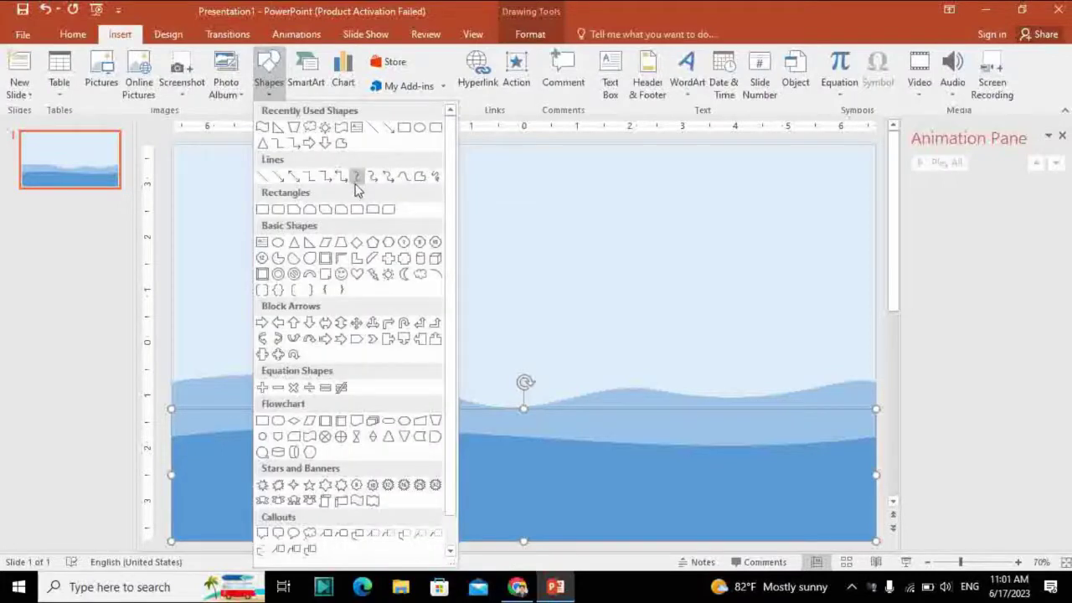
{"action": "left_click", "coordinate": [404, 177]}
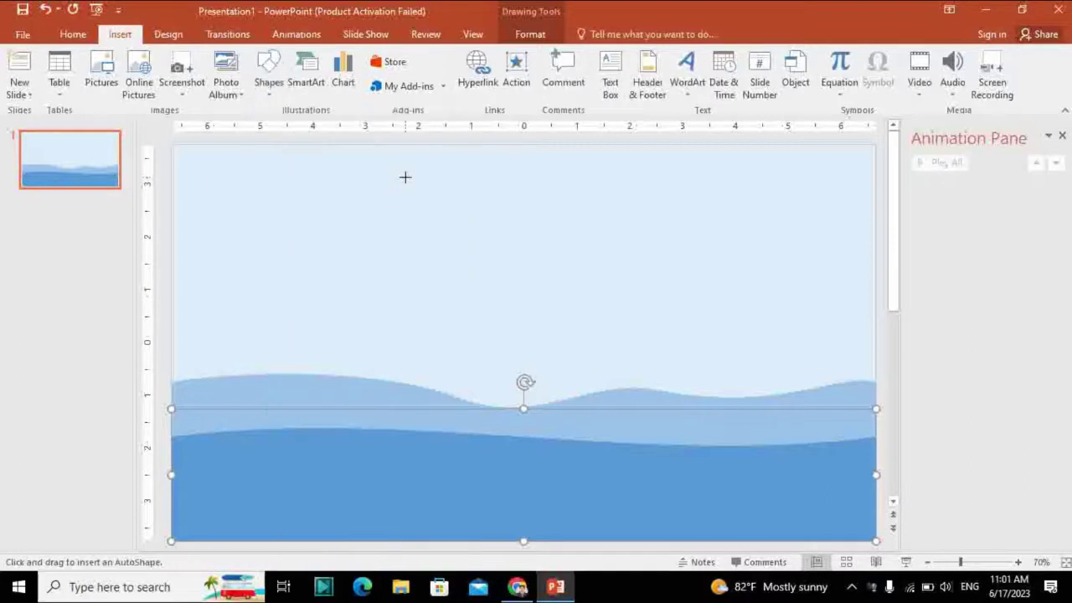
{"action": "left_click", "coordinate": [196, 467]}
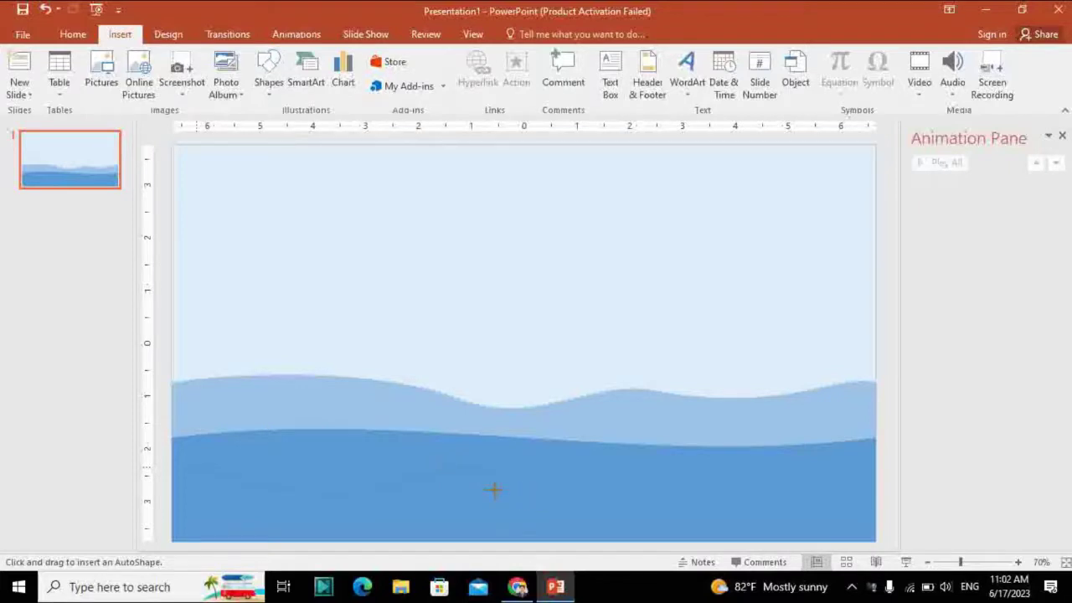
{"action": "double_click", "coordinate": [552, 503]}
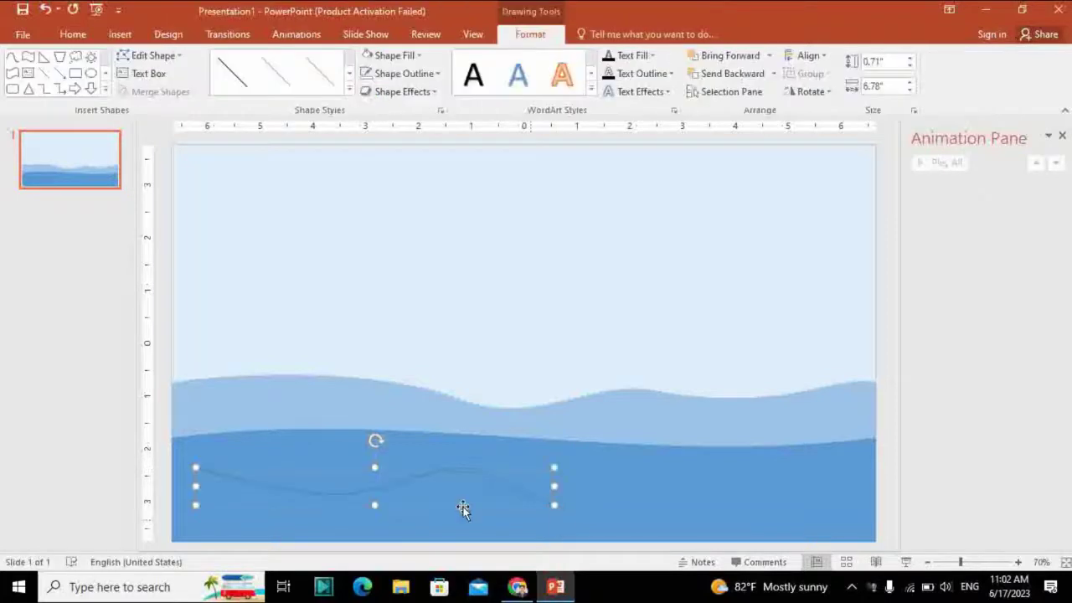
{"action": "left_click", "coordinate": [392, 55]}
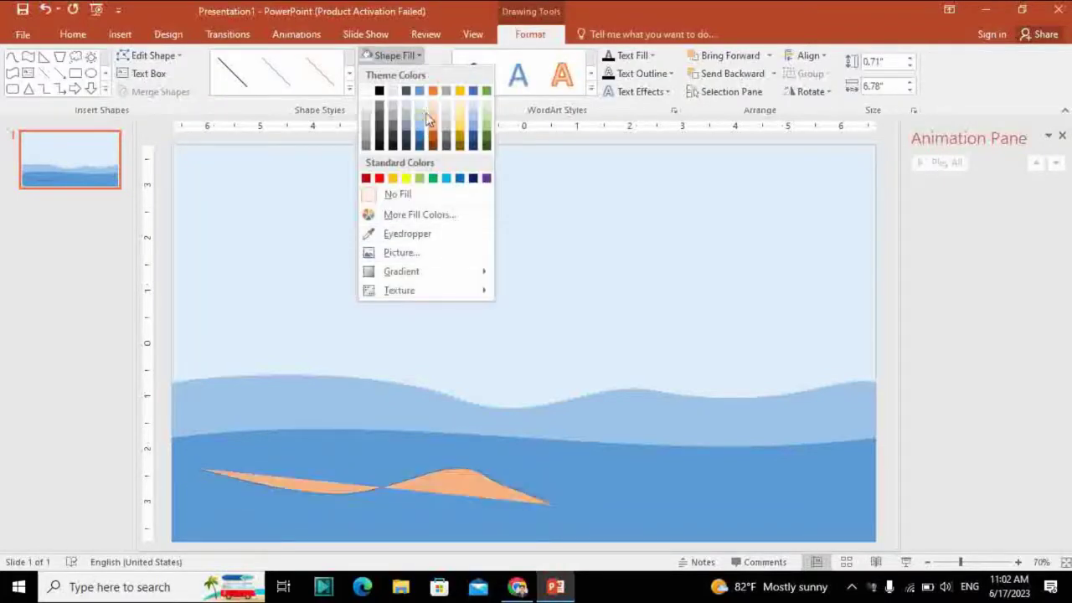
{"action": "left_click", "coordinate": [444, 471]}
- Duplicate the white wavy line and move the copy lower and to the right
{"action": "right_click", "coordinate": [453, 481]}
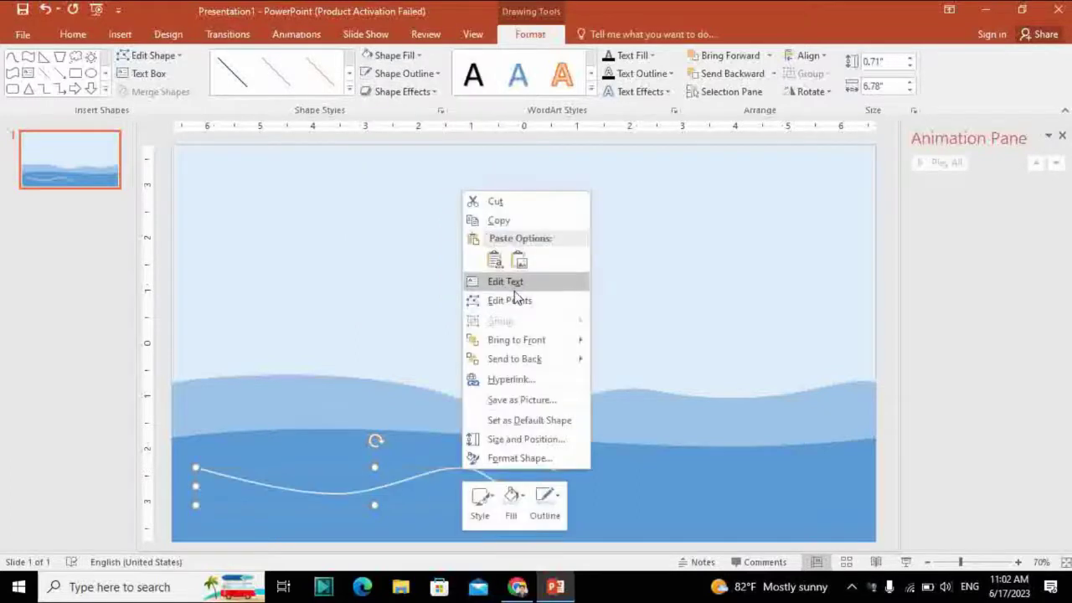
{"action": "key", "text": "Escape"}
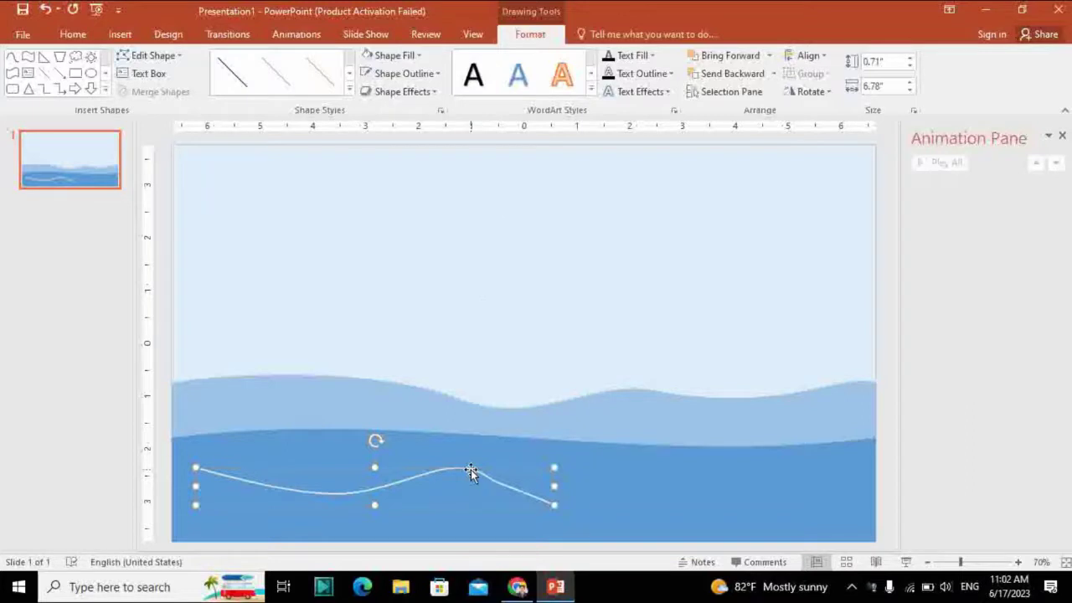
{"action": "right_click", "coordinate": [471, 470]}
{"action": "left_click", "coordinate": [484, 256]}
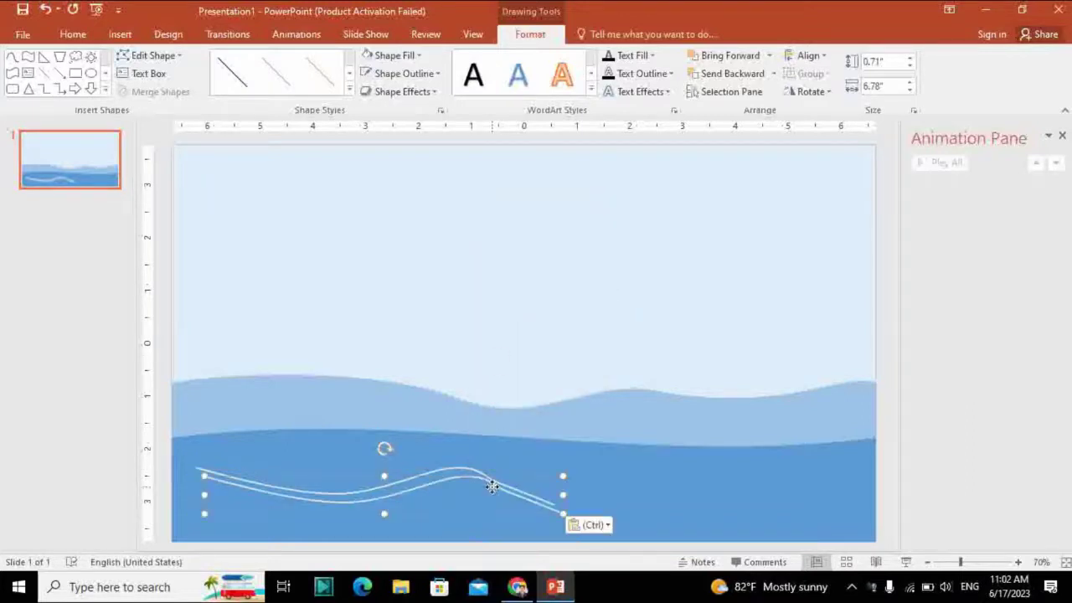
{"action": "mouse_move", "coordinate": [491, 486]}
{"action": "left_mouse_down"}
{"action": "mouse_move", "coordinate": [478, 495]}
{"action": "mouse_move", "coordinate": [497, 492]}
{"action": "left_mouse_up"}
{"action": "left_click", "coordinate": [500, 487]}
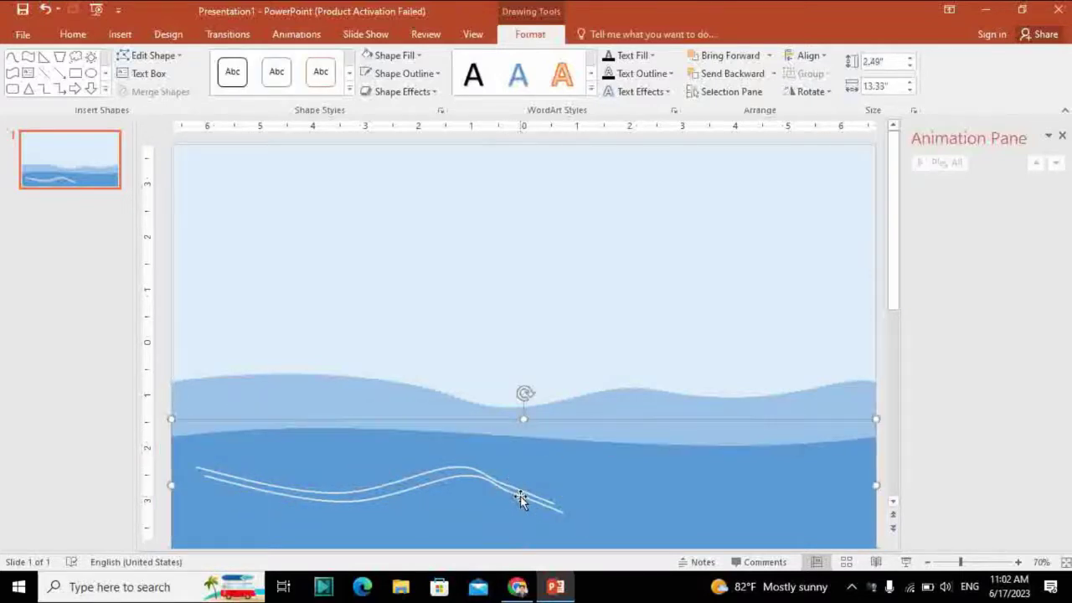
{"action": "left_click", "coordinate": [520, 496]}
{"action": "left_click_drag", "start_coordinate": [523, 483], "coordinate": [729, 525]}
{"action": "scroll", "coordinate": [670, 484], "scroll_direction": "down", "scroll_amount": 1}
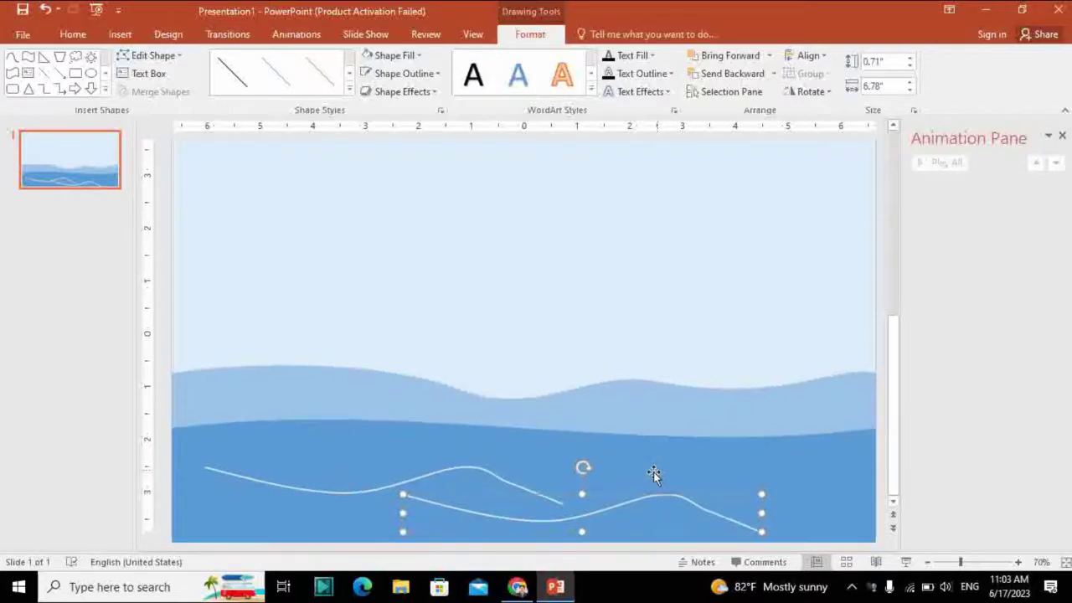
{"action": "left_click", "coordinate": [276, 366]}
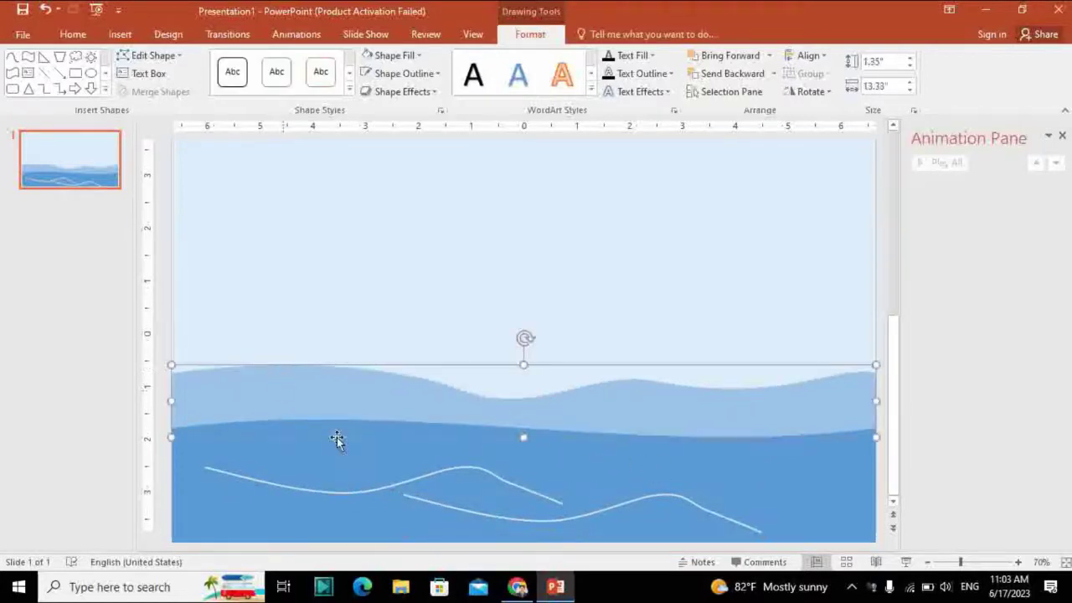
- Select the white wavy lines with the dark wave and group them with Ctrl+G
{"action": "left_click", "coordinate": [366, 474], "text": "shift"}
{"action": "left_click", "coordinate": [374, 492], "text": "shift"}
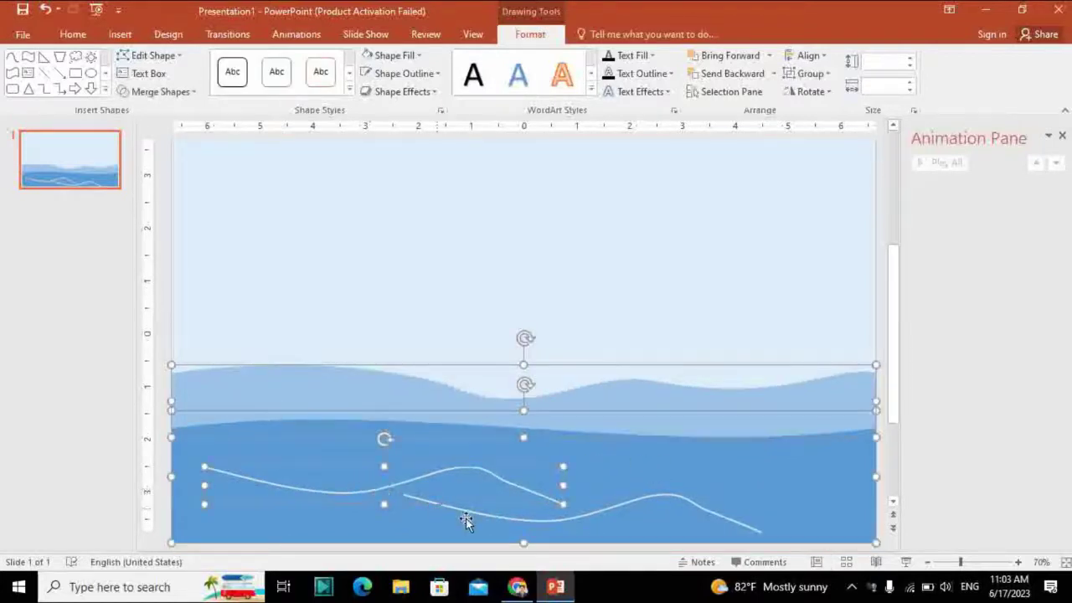
{"action": "left_click", "coordinate": [626, 508], "text": "shift"}
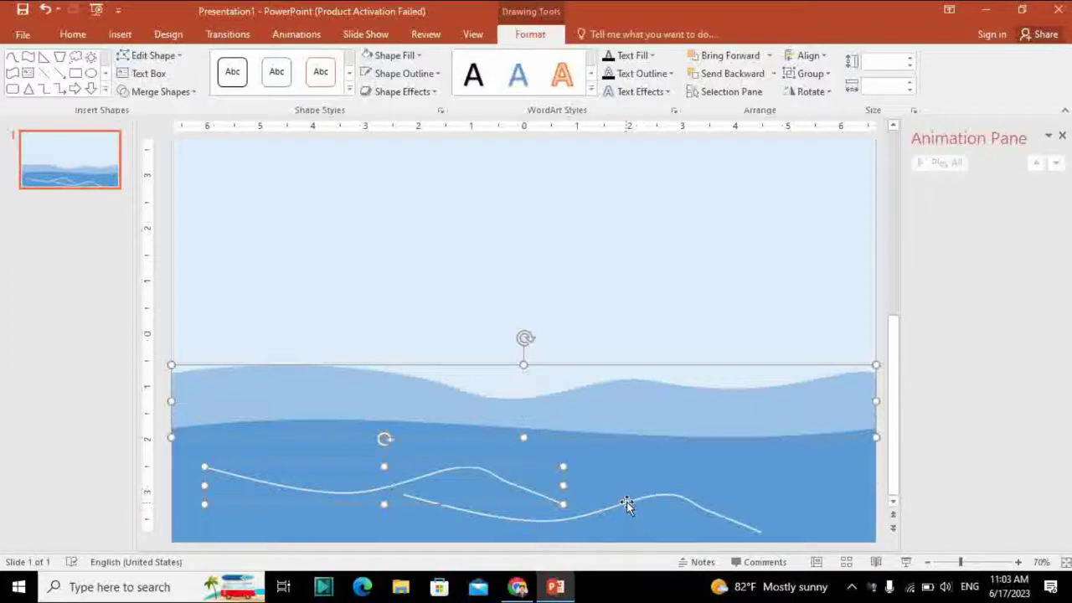
{"action": "left_click", "coordinate": [629, 501], "text": "shift"}
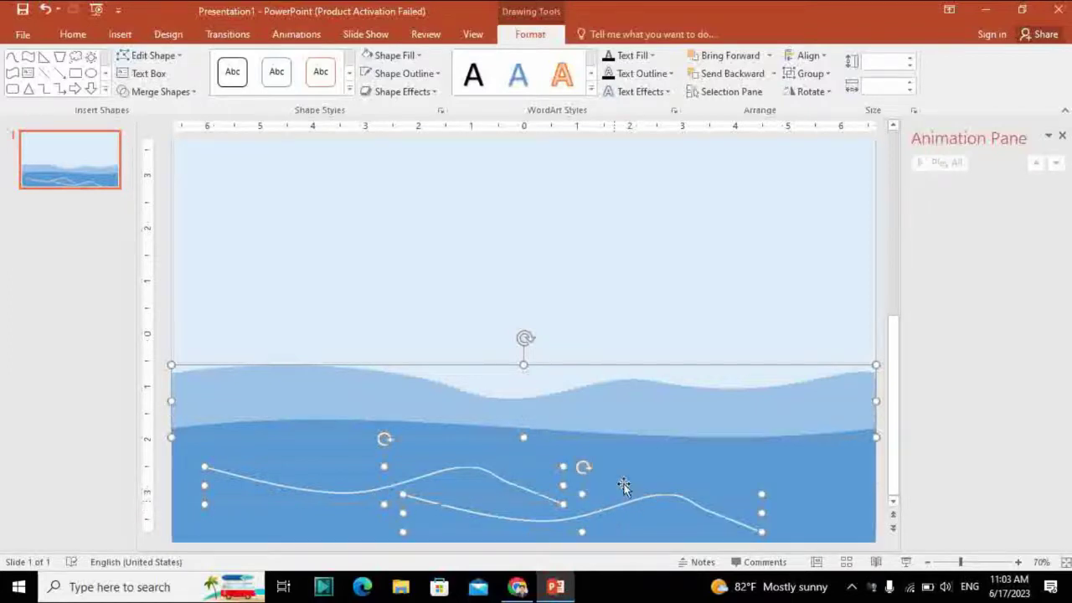
{"action": "right_click", "coordinate": [623, 486]}
{"action": "key", "text": "ctrl+g"}
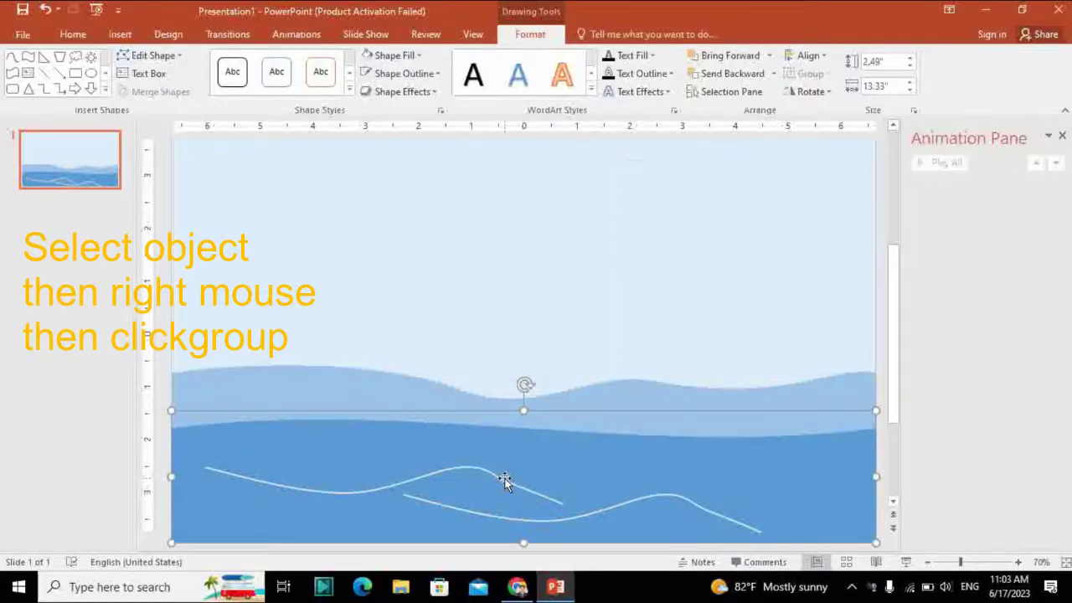
- Select both white curves and group them via the shortcut menu's Group command
{"action": "left_click", "coordinate": [385, 398]}
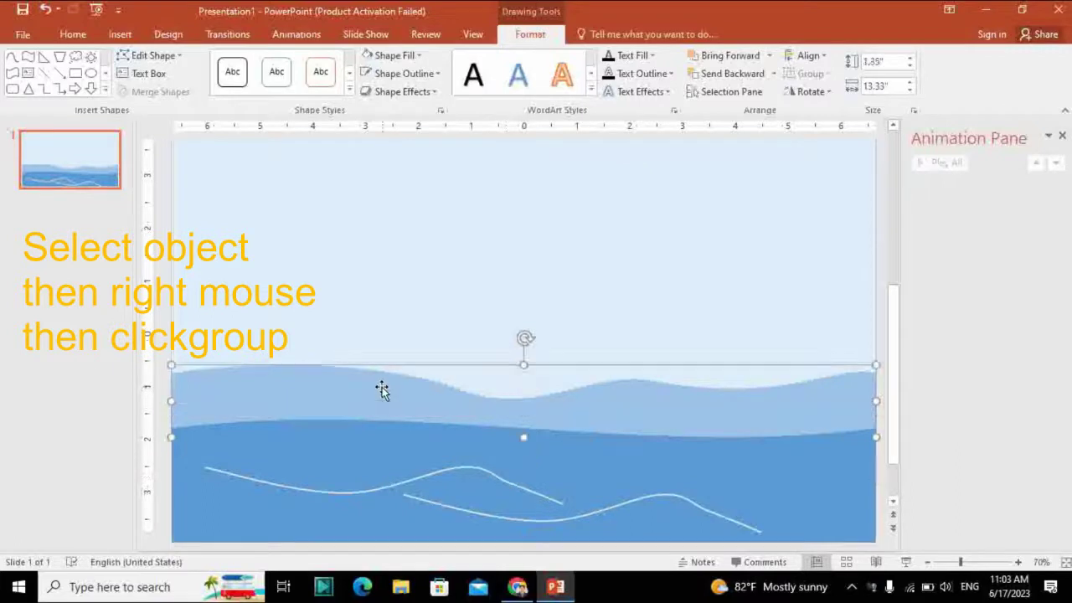
{"action": "left_click", "coordinate": [366, 455], "text": "shift"}
{"action": "left_click", "coordinate": [357, 492], "text": "shift"}
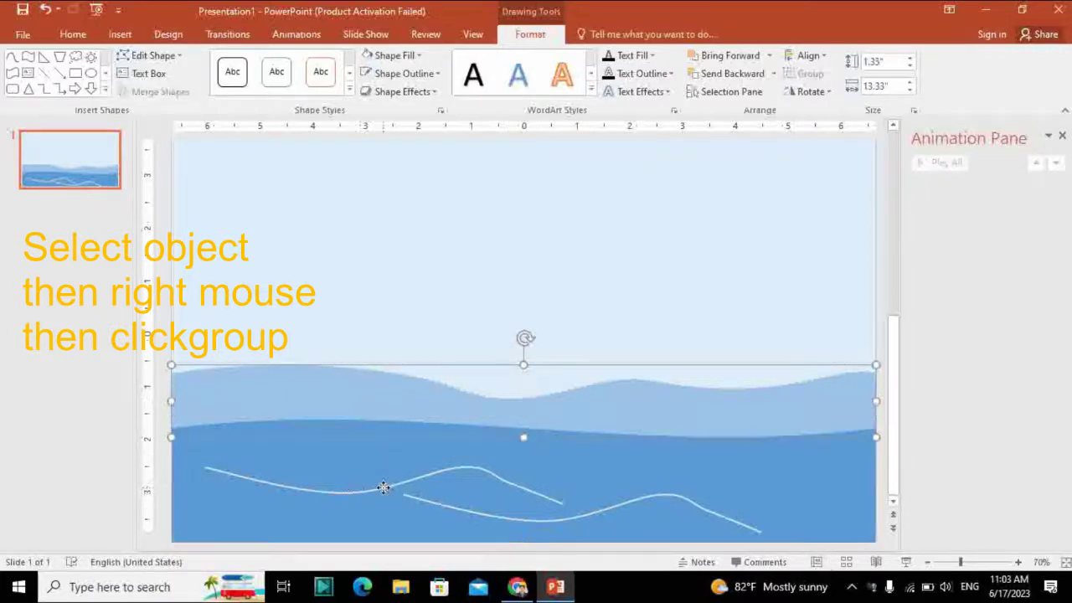
{"action": "left_click", "coordinate": [383, 488], "text": "shift"}
{"action": "left_click", "coordinate": [687, 502], "text": "shift"}
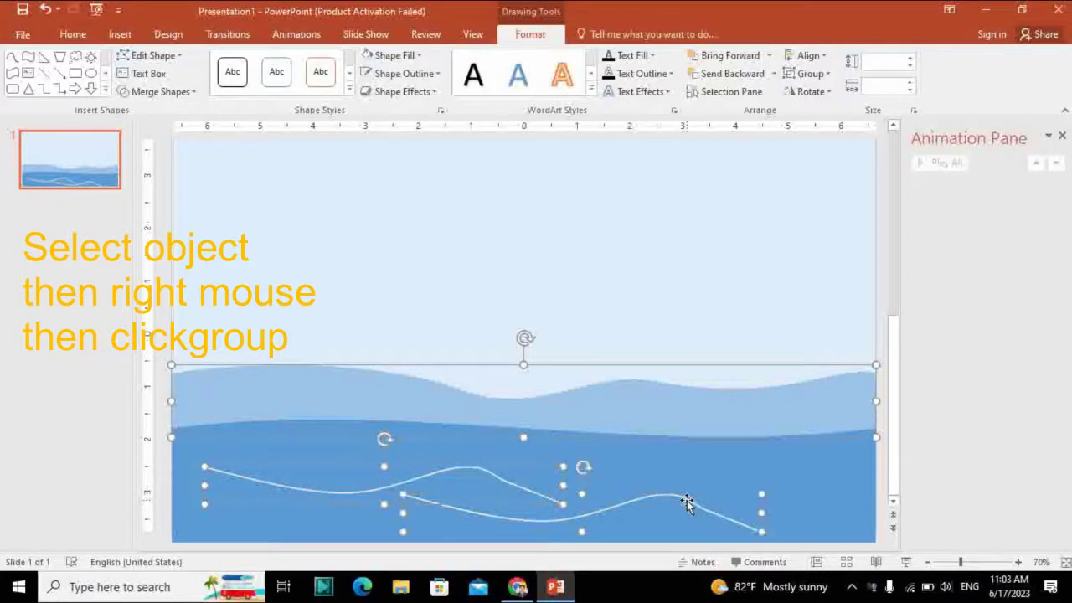
{"action": "right_click", "coordinate": [687, 502]}
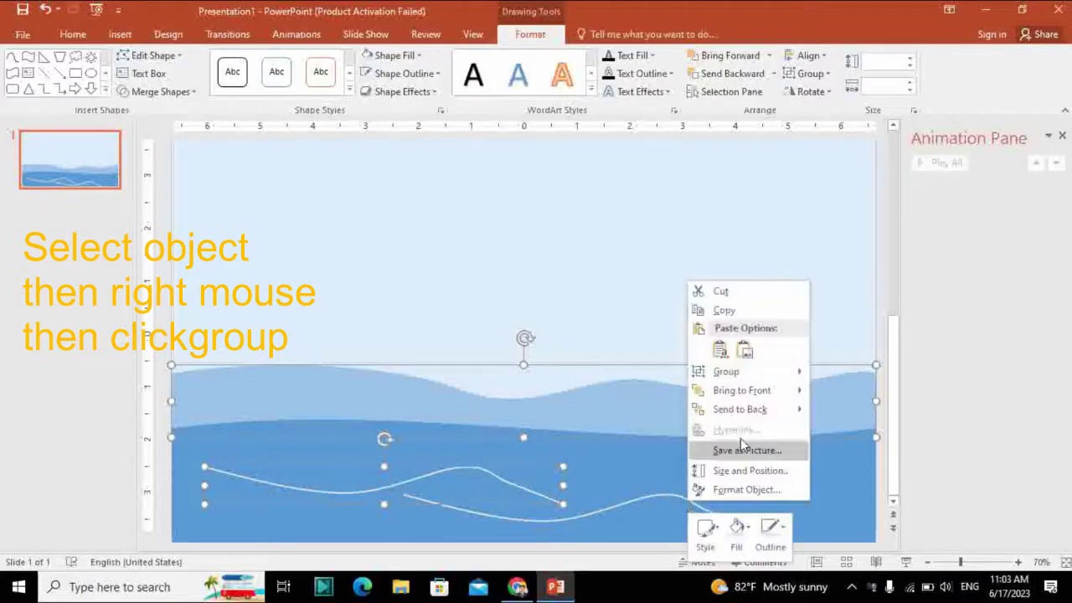
{"action": "mouse_move", "coordinate": [743, 372]}
{"action": "left_click", "coordinate": [831, 373]}
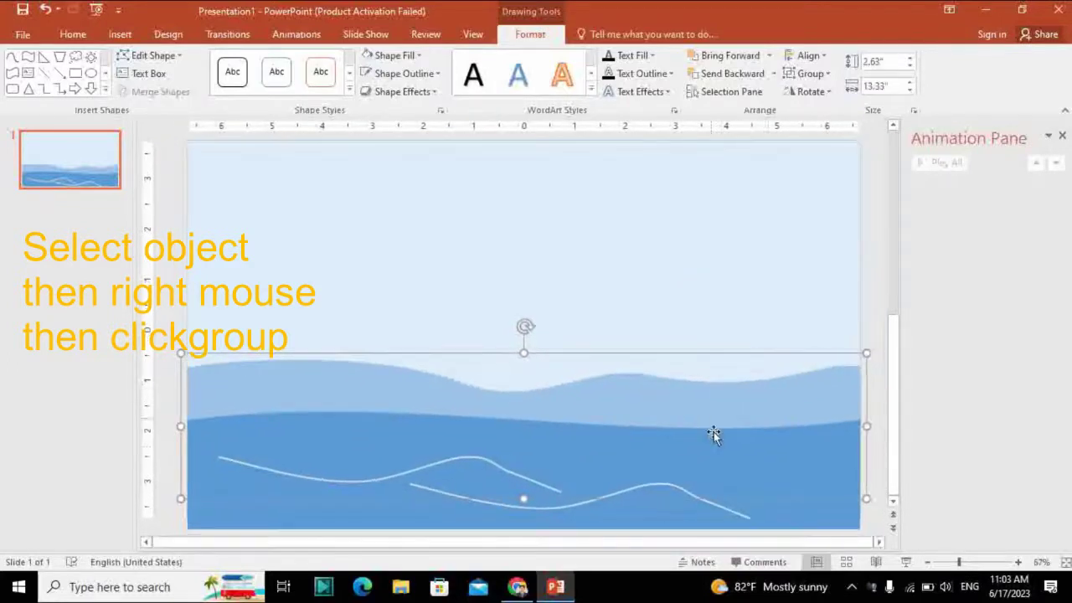
{"action": "left_click", "coordinate": [718, 453]}
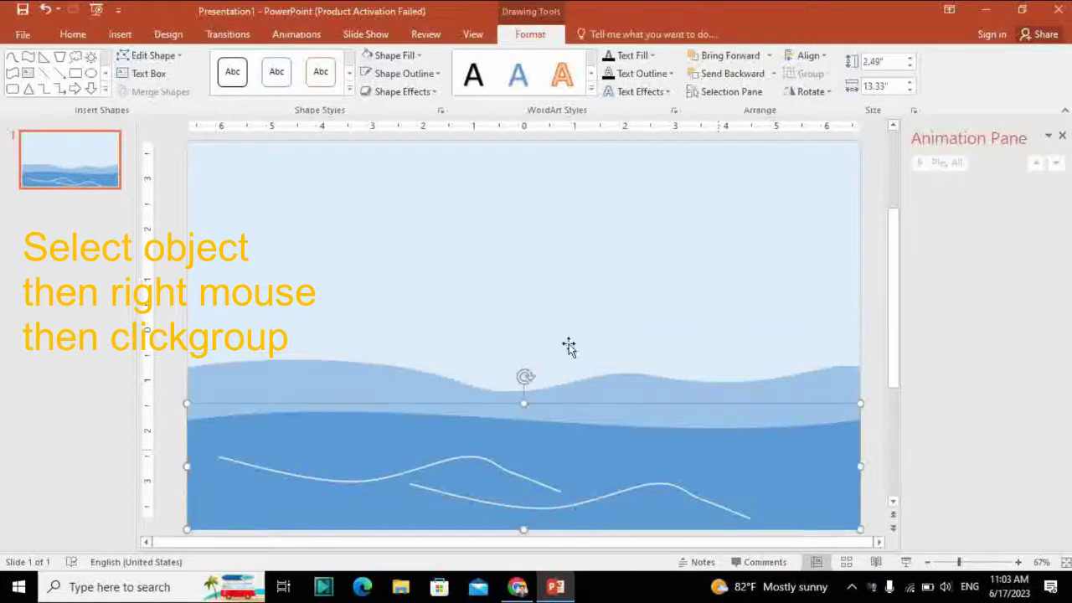
{"action": "left_click", "coordinate": [491, 188]}
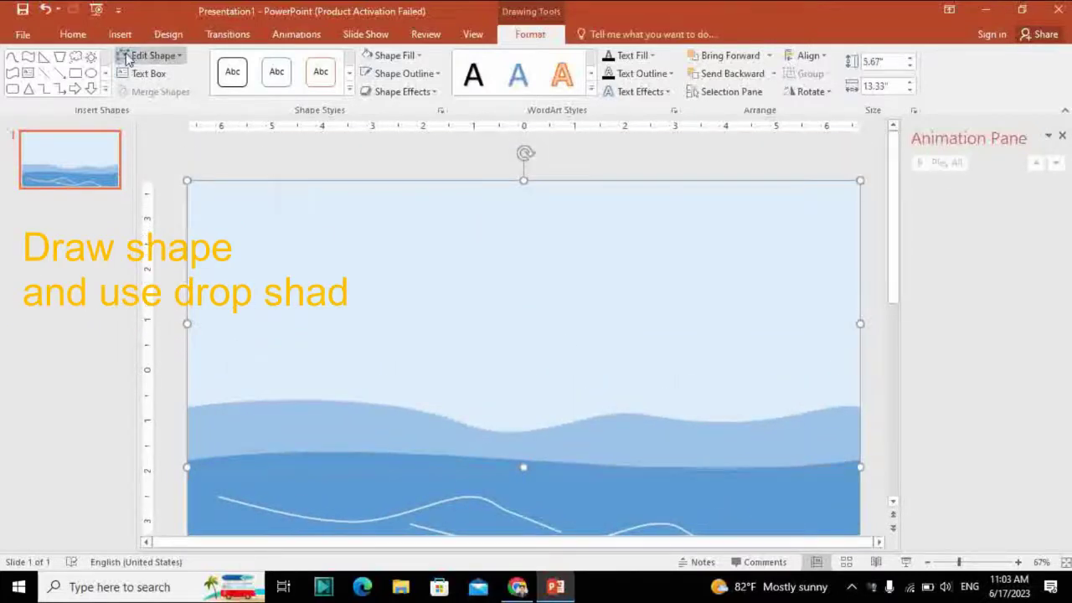
- Draw a sun in the top-left sky, filled gold with a shadow effect
{"action": "left_click", "coordinate": [120, 34]}
{"action": "left_click", "coordinate": [270, 82]}
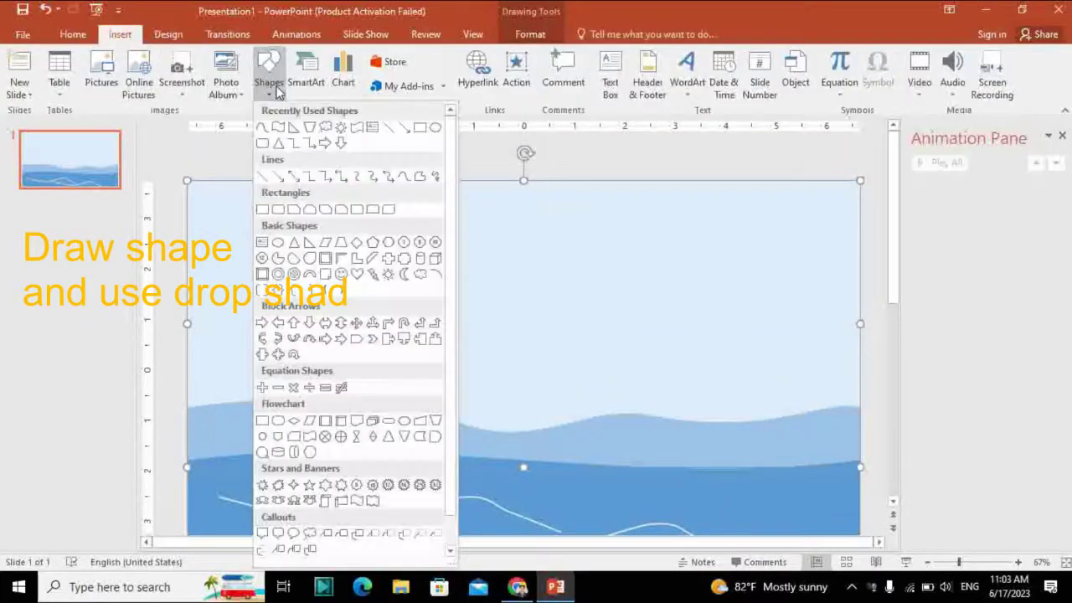
{"action": "left_click", "coordinate": [337, 134]}
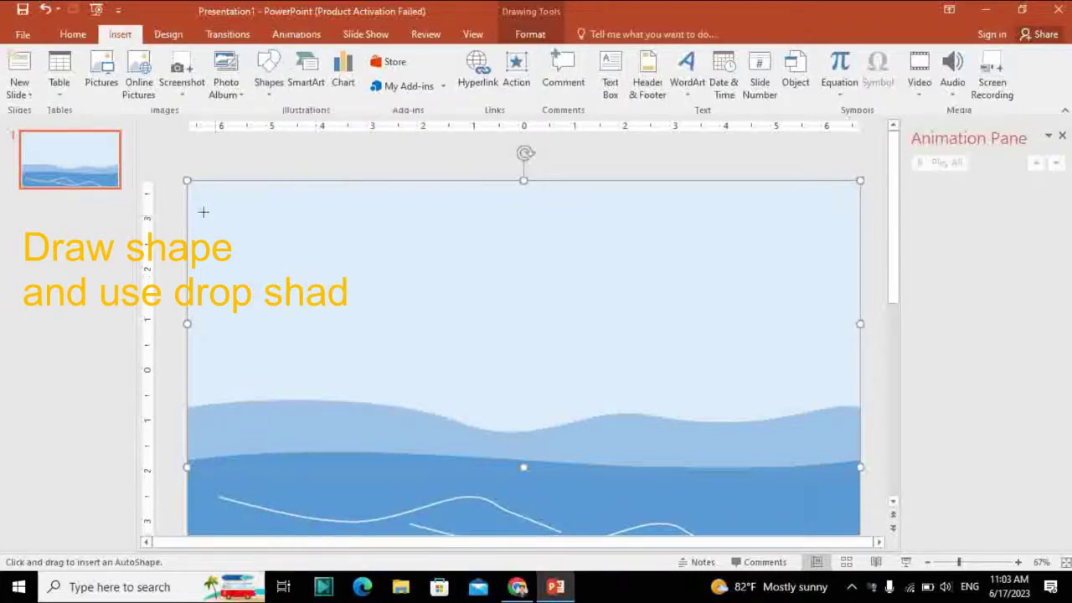
{"action": "left_click_drag", "start_coordinate": [199, 210], "coordinate": [307, 320]}
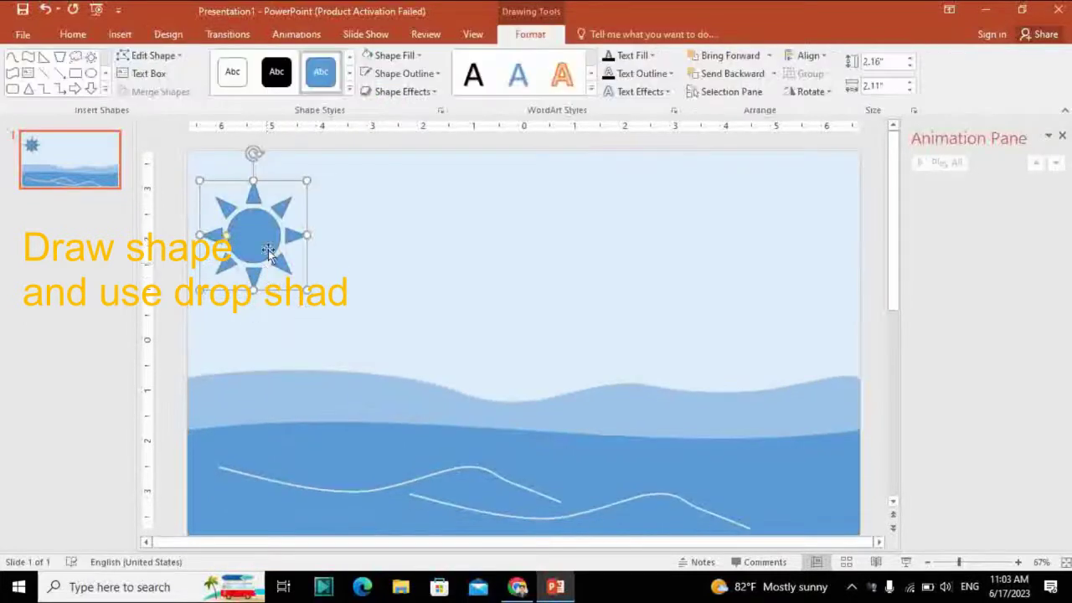
{"action": "left_click", "coordinate": [402, 55]}
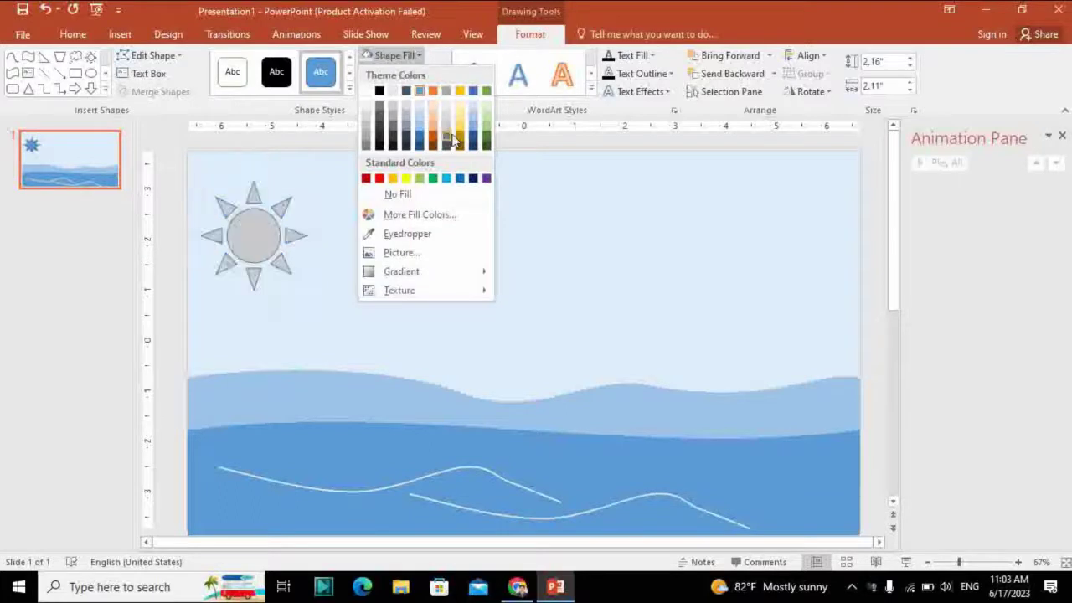
{"action": "left_click", "coordinate": [393, 179]}
{"action": "left_click", "coordinate": [410, 92]}
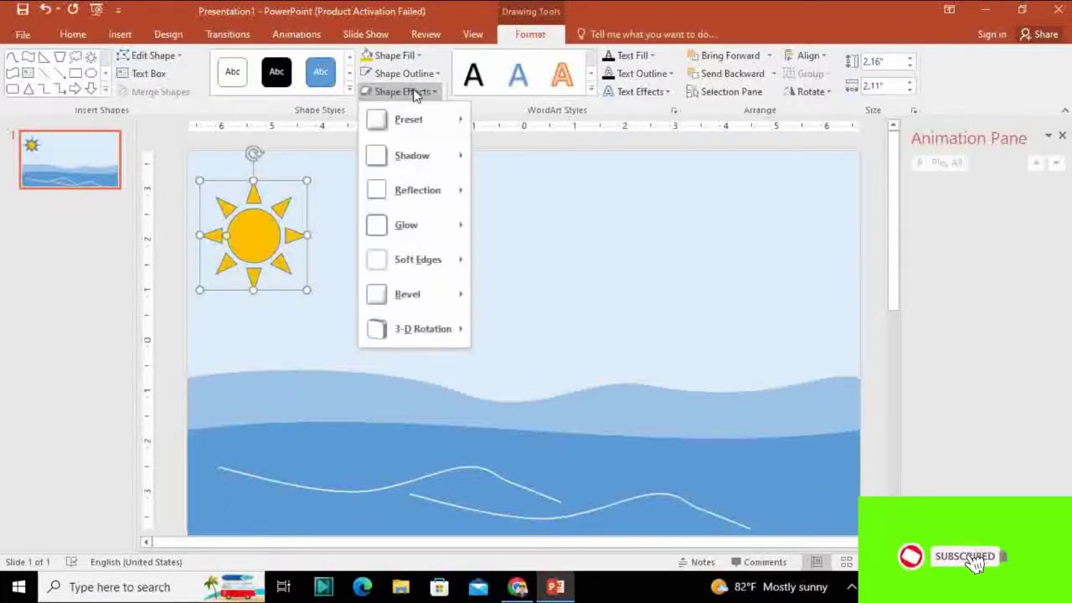
{"action": "mouse_move", "coordinate": [435, 156]}
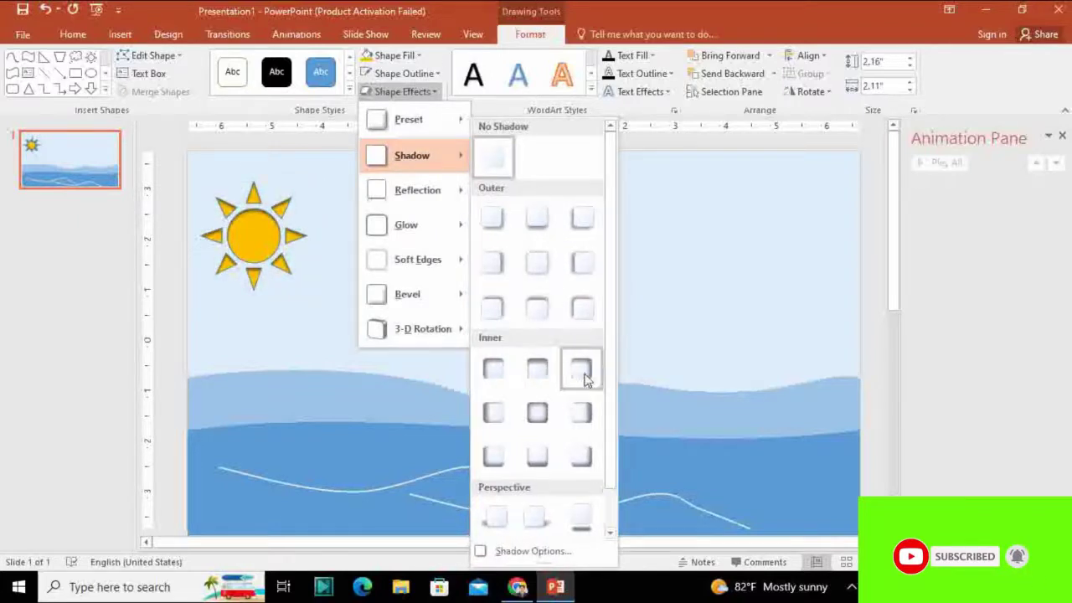
{"action": "left_click", "coordinate": [539, 311]}
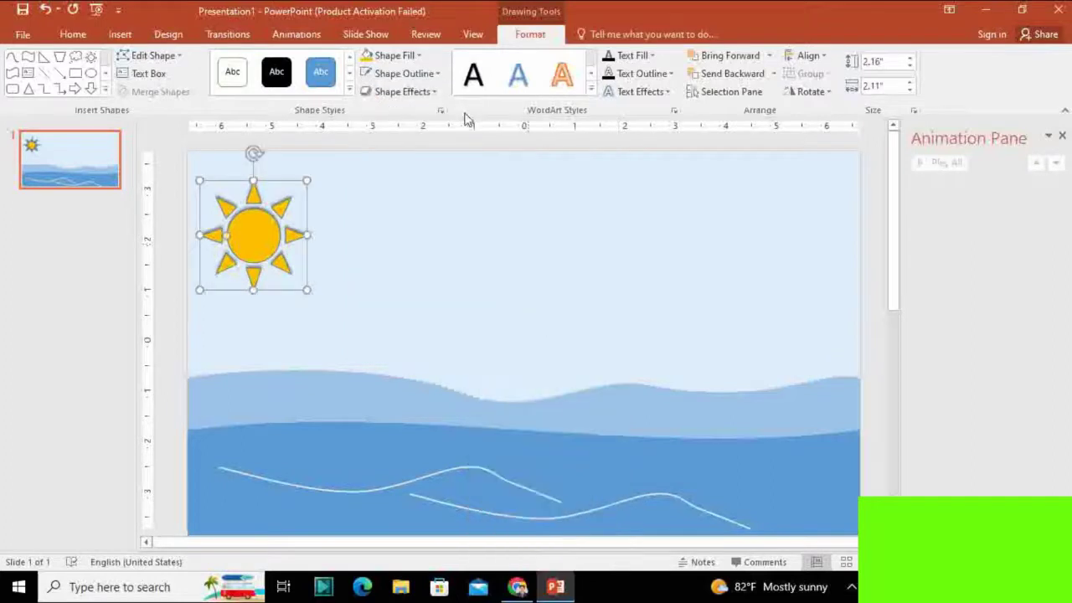
- Remove the sun's outline, move it up and shrink it to 1.56" by 1.66"
{"action": "left_click", "coordinate": [402, 92]}
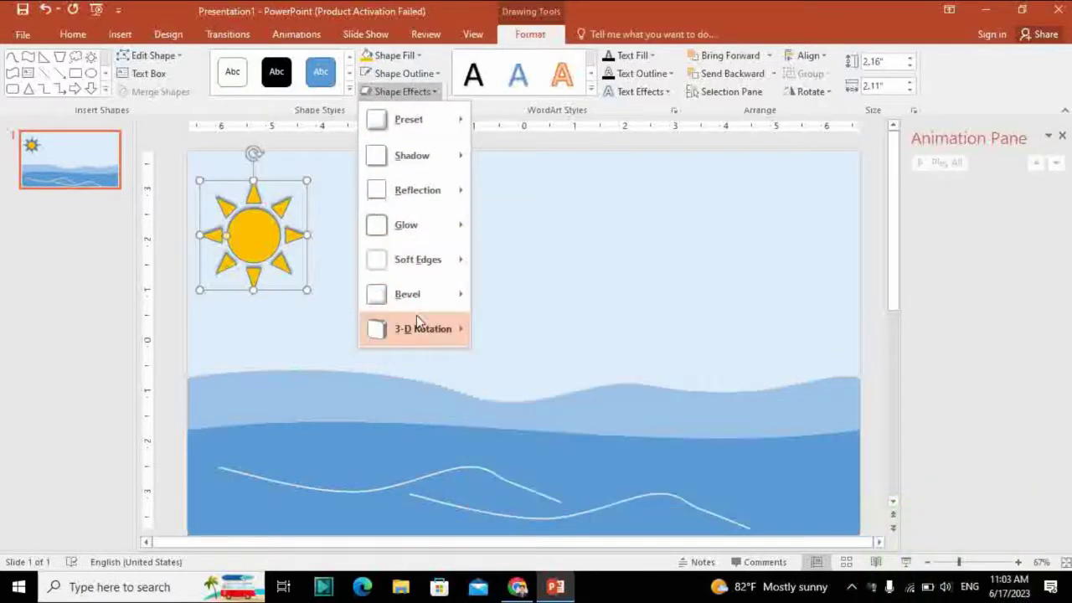
{"action": "mouse_move", "coordinate": [419, 328]}
{"action": "left_click", "coordinate": [404, 74]}
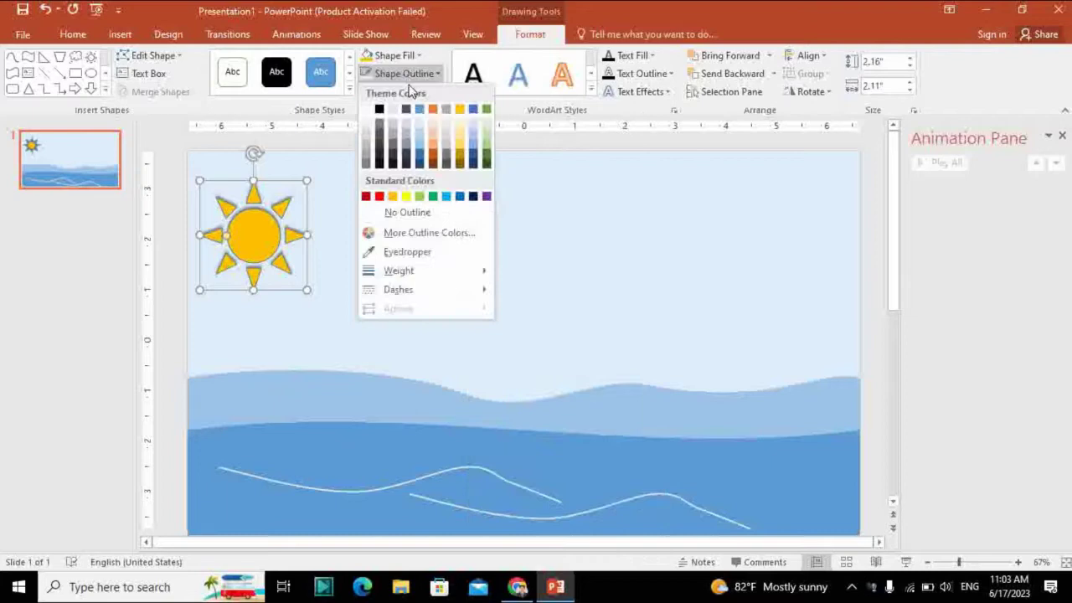
{"action": "left_click", "coordinate": [425, 214]}
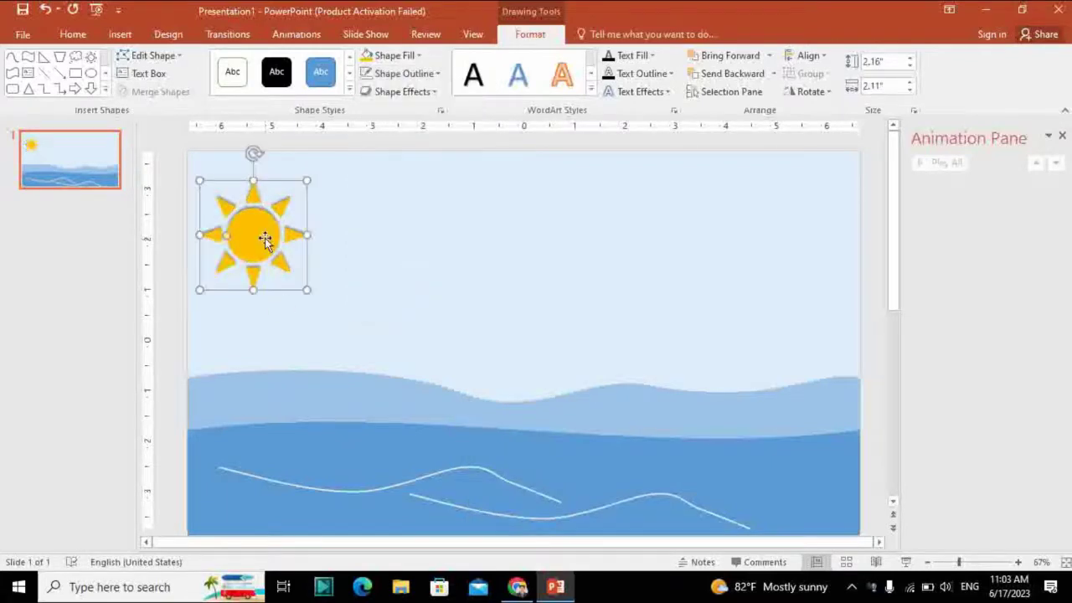
{"action": "left_click_drag", "start_coordinate": [263, 231], "coordinate": [259, 204]}
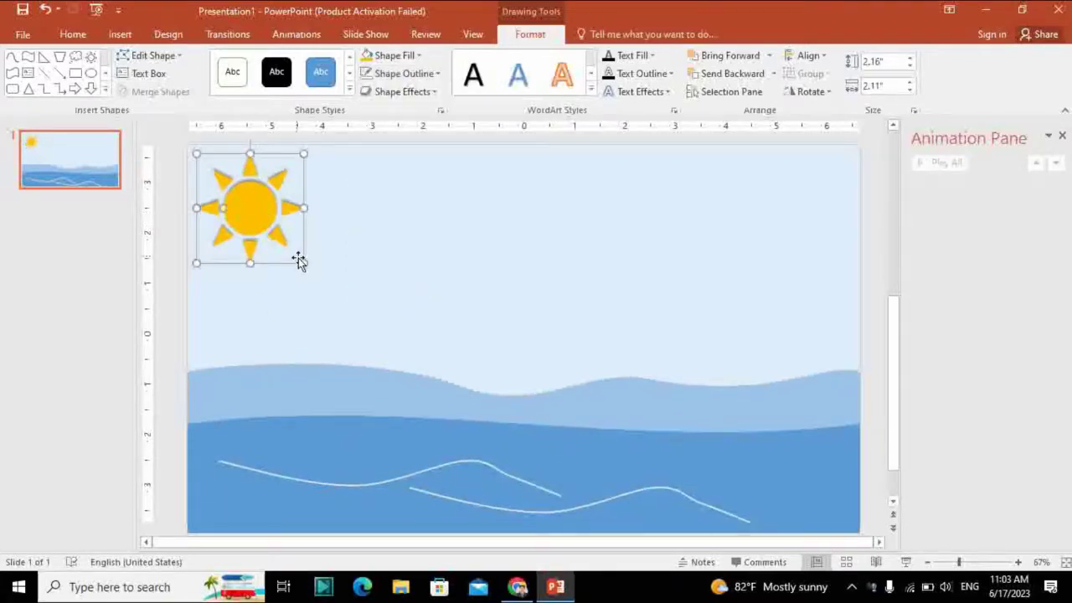
{"action": "left_click_drag", "start_coordinate": [298, 263], "coordinate": [280, 234]}
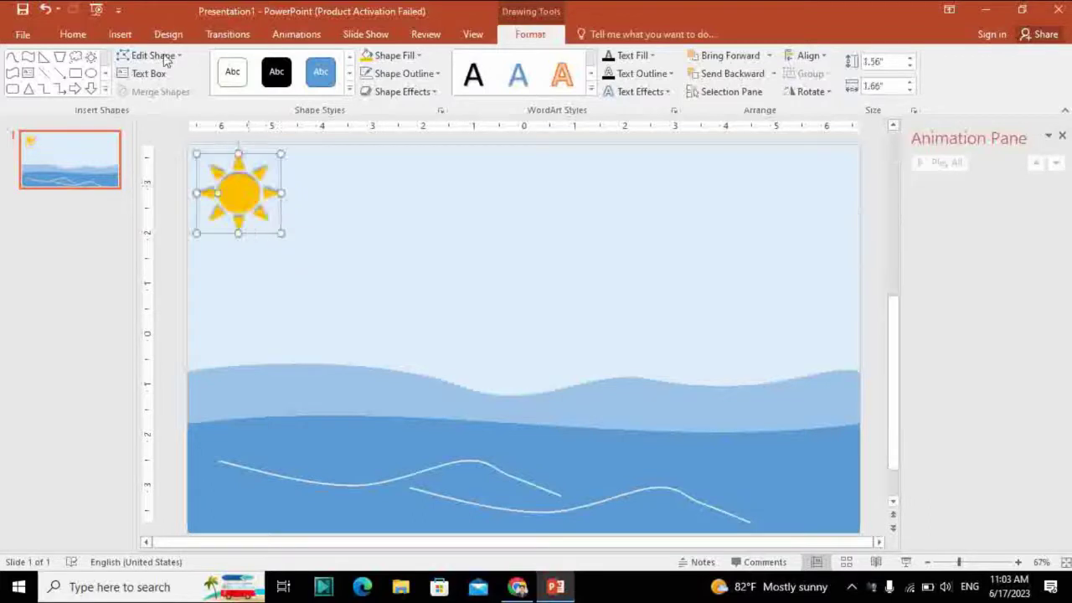
- Draw a white cloud with no outline to the right of the sun
{"action": "left_click", "coordinate": [120, 33]}
{"action": "left_click", "coordinate": [268, 84]}
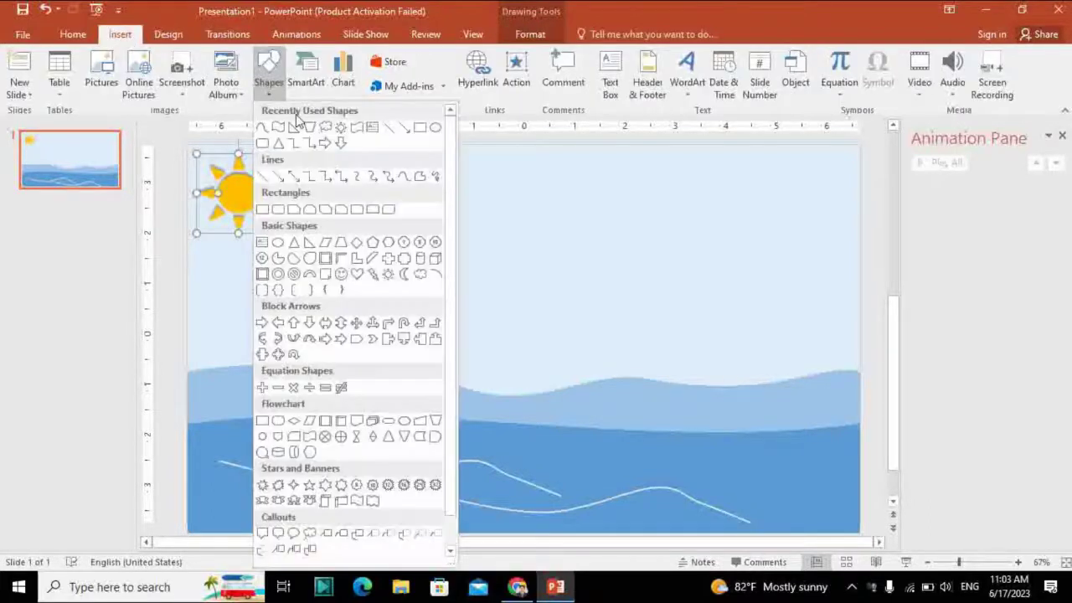
{"action": "left_click", "coordinate": [324, 128]}
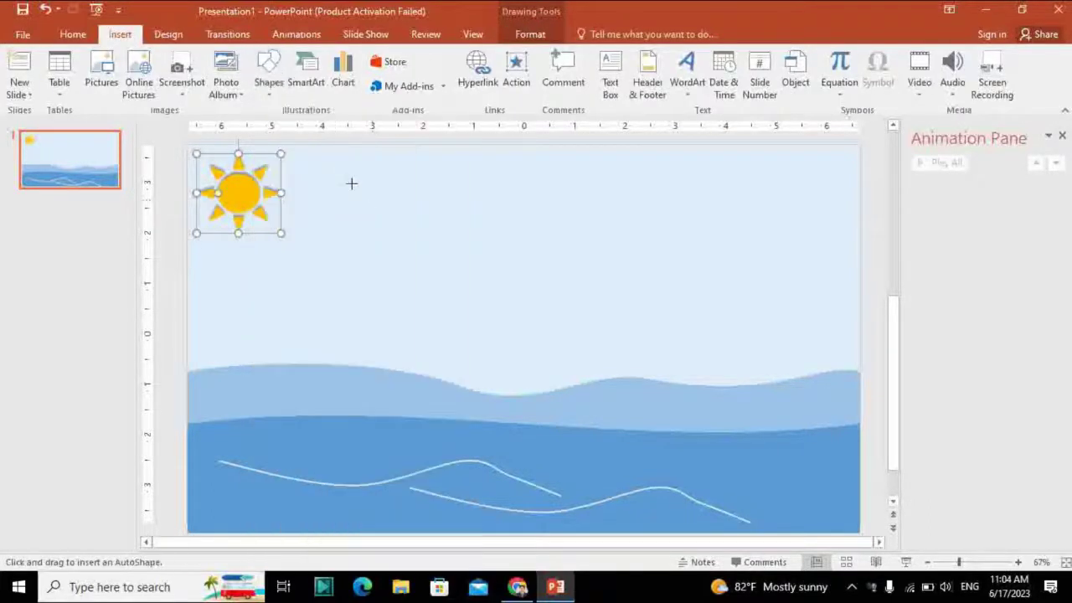
{"action": "mouse_move", "coordinate": [352, 183]}
{"action": "left_mouse_down"}
{"action": "mouse_move", "coordinate": [525, 277]}
{"action": "mouse_move", "coordinate": [522, 264]}
{"action": "left_mouse_up"}
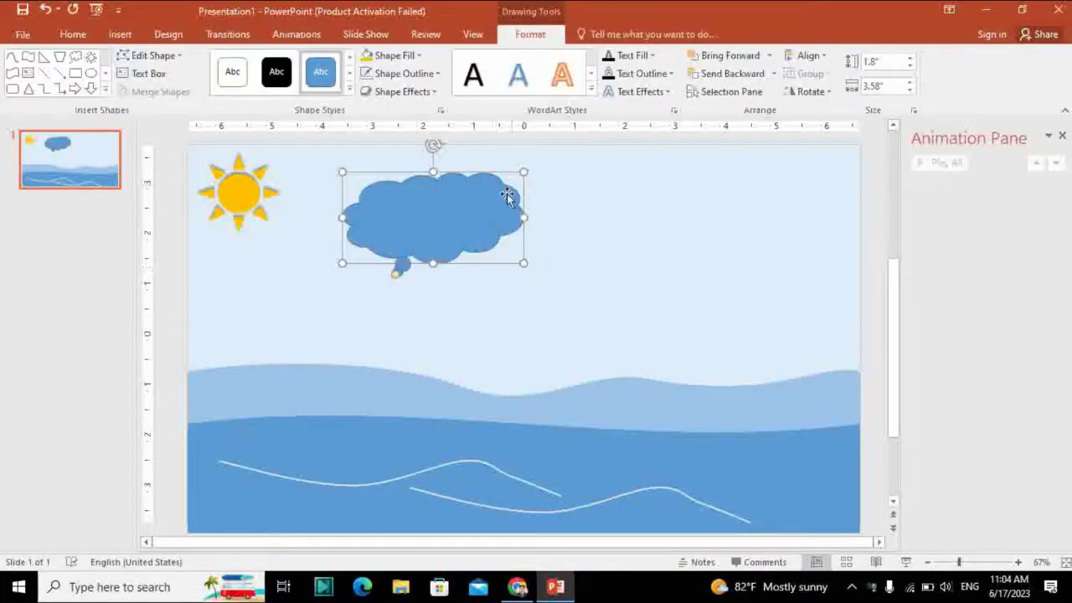
{"action": "left_click", "coordinate": [412, 61]}
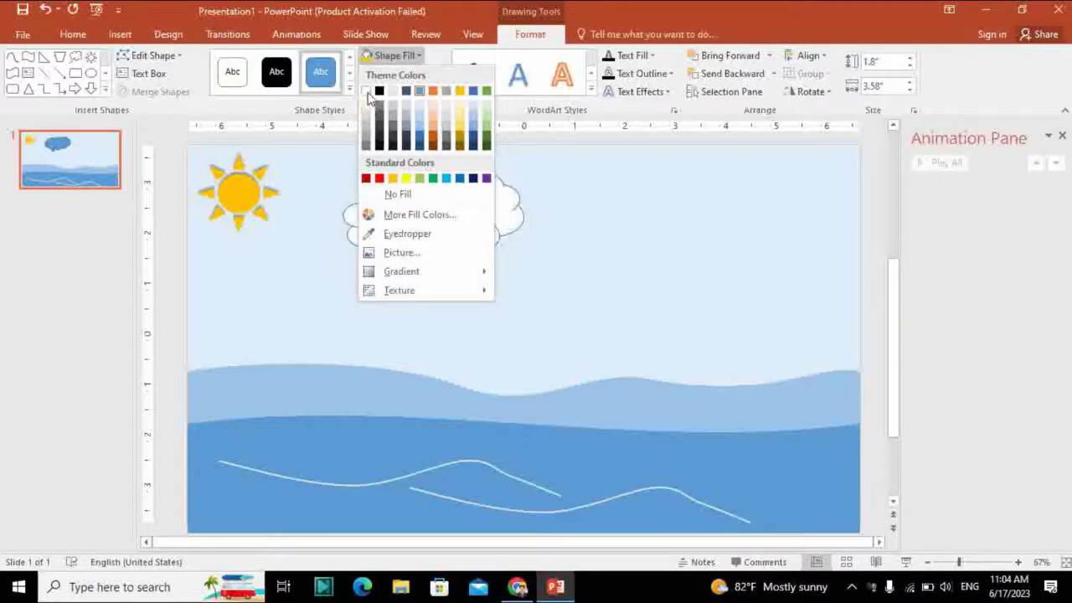
{"action": "left_click", "coordinate": [366, 92]}
{"action": "left_click", "coordinate": [402, 74]}
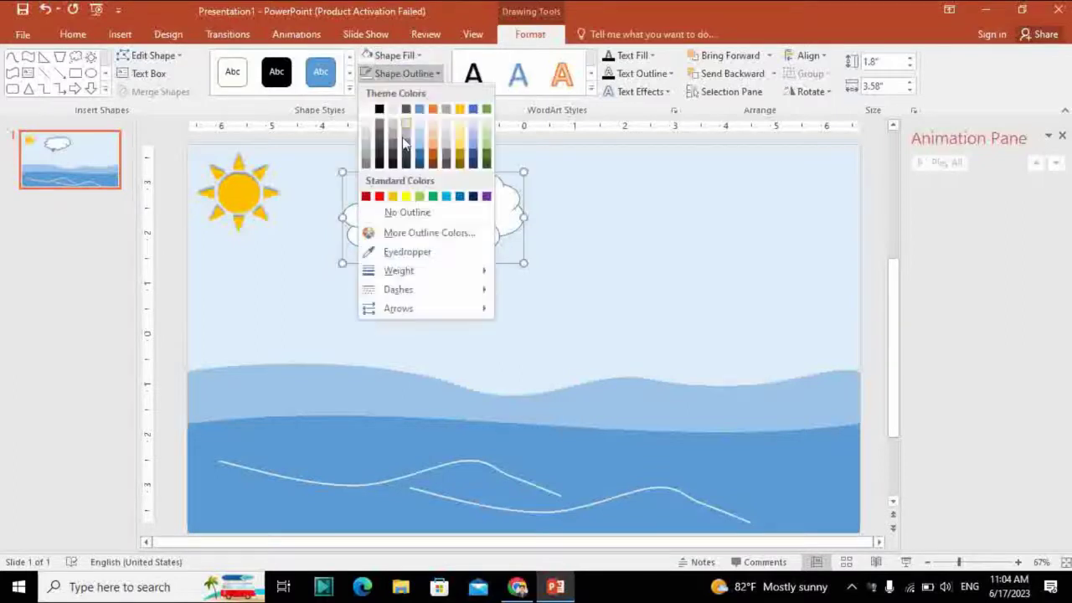
{"action": "left_click", "coordinate": [403, 212]}
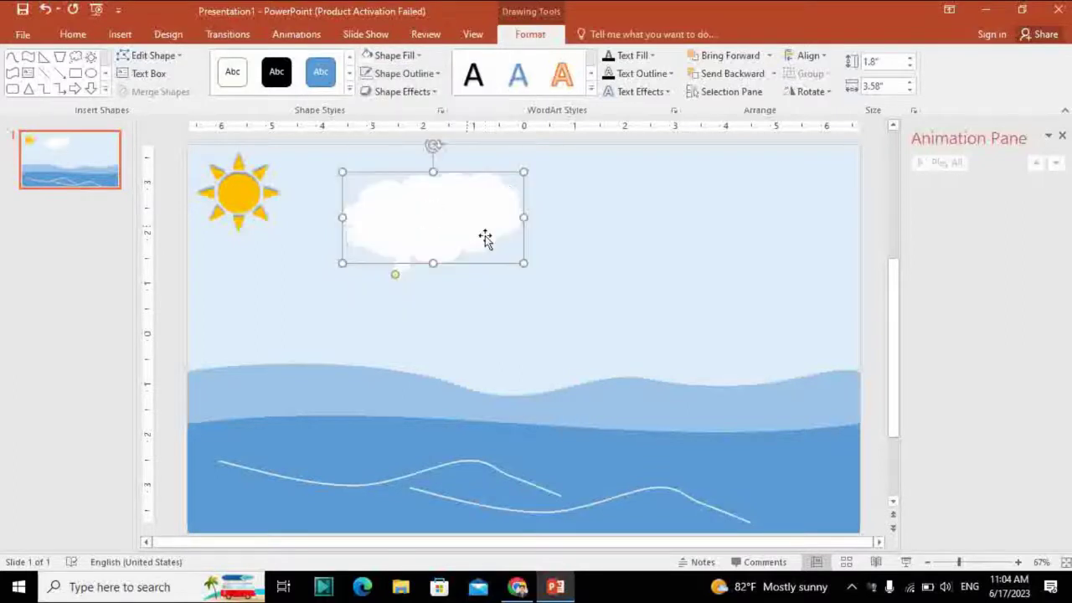
- Give the cloud 10 Point soft edges
{"action": "left_click", "coordinate": [426, 93]}
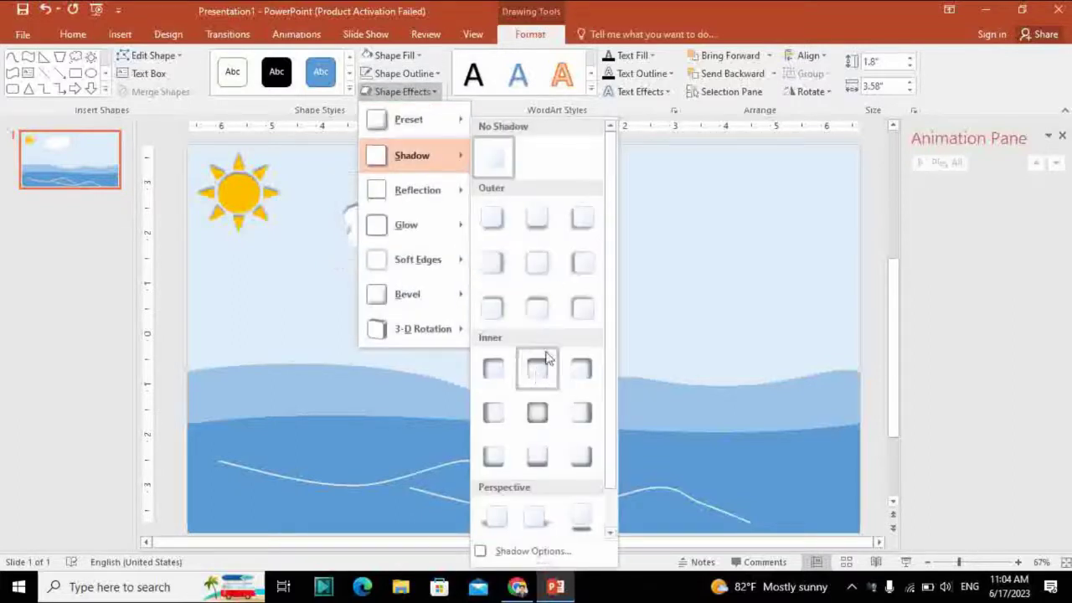
{"action": "mouse_move", "coordinate": [429, 296]}
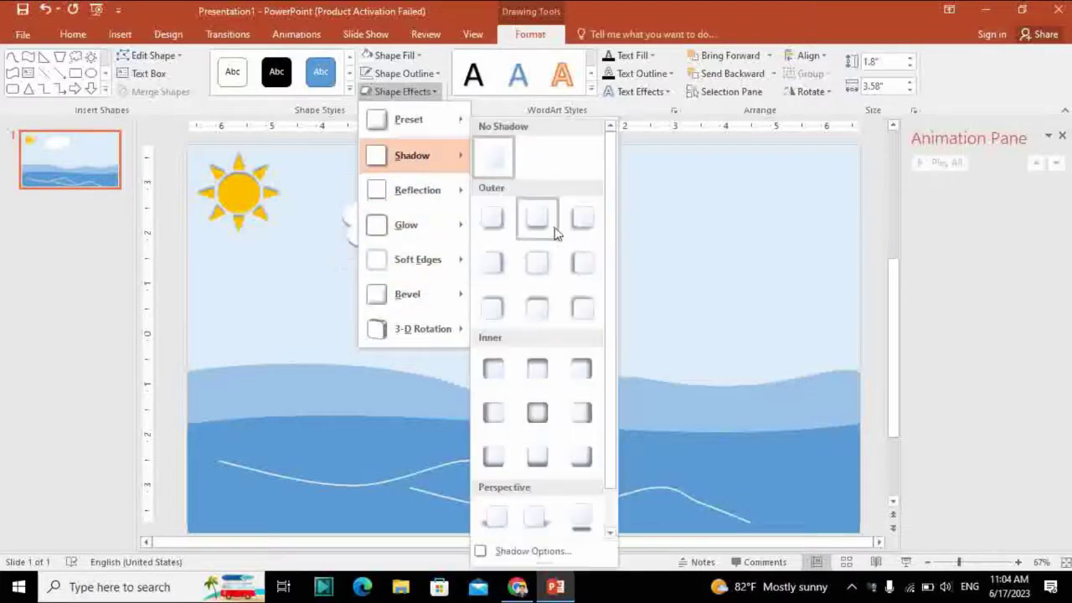
{"action": "mouse_move", "coordinate": [426, 132]}
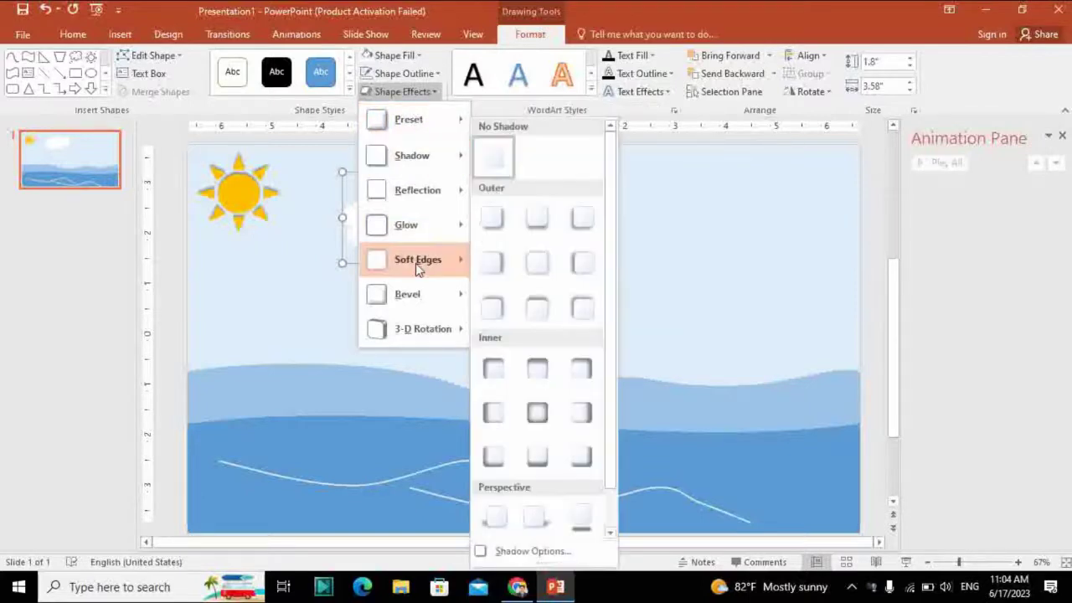
{"action": "mouse_move", "coordinate": [418, 266]}
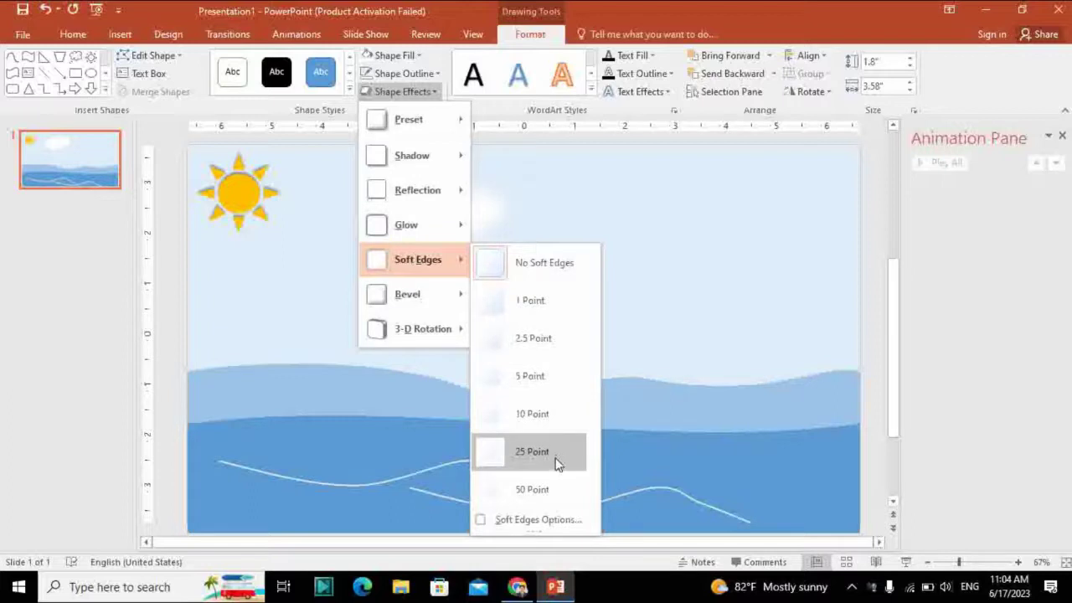
{"action": "left_click", "coordinate": [551, 414]}
- Duplicate the cloud, place the copy to the right, and shrink both clouds
{"action": "left_click_drag", "start_coordinate": [460, 249], "coordinate": [425, 230]}
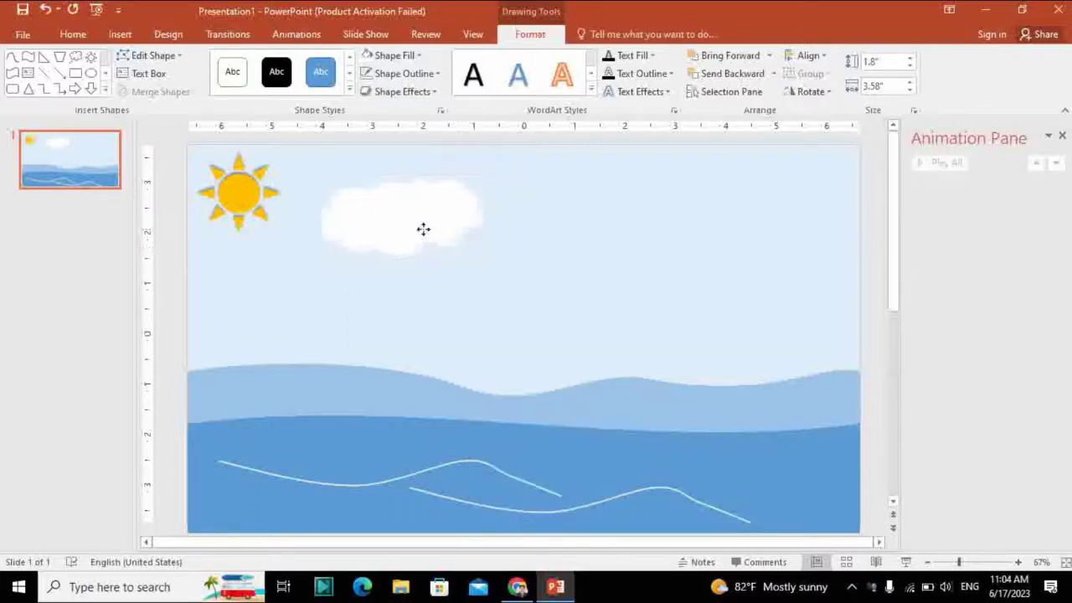
{"action": "right_click", "coordinate": [428, 215]}
{"action": "left_click", "coordinate": [467, 247]}
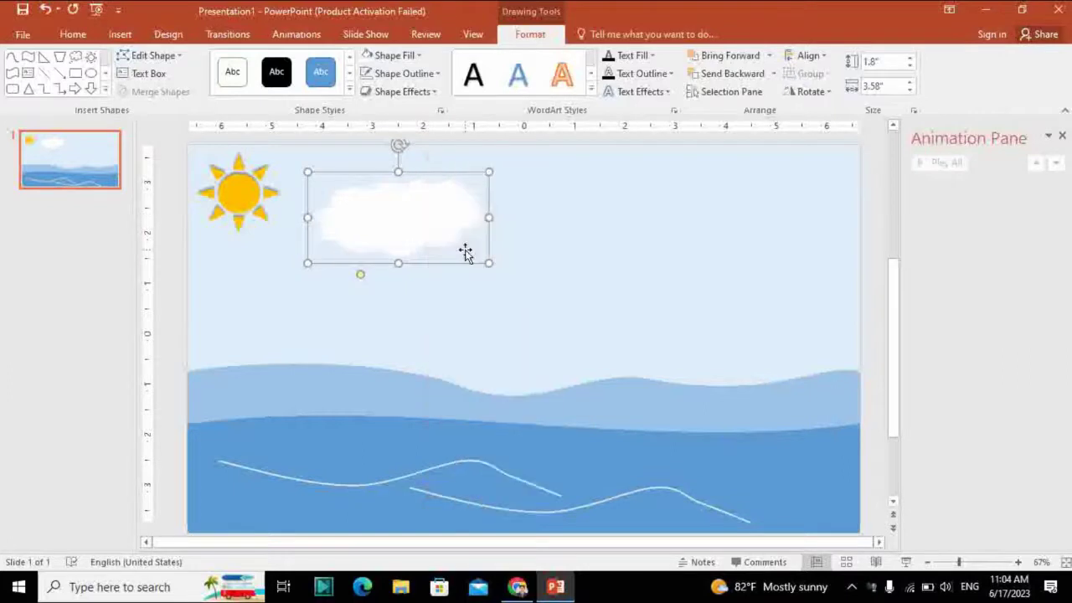
{"action": "right_click", "coordinate": [448, 207]}
{"action": "left_click", "coordinate": [417, 277]}
{"action": "mouse_move", "coordinate": [433, 223]}
{"action": "left_mouse_down"}
{"action": "mouse_move", "coordinate": [567, 303]}
{"action": "mouse_move", "coordinate": [608, 247]}
{"action": "mouse_move", "coordinate": [612, 207]}
{"action": "mouse_move", "coordinate": [615, 229]}
{"action": "left_mouse_up"}
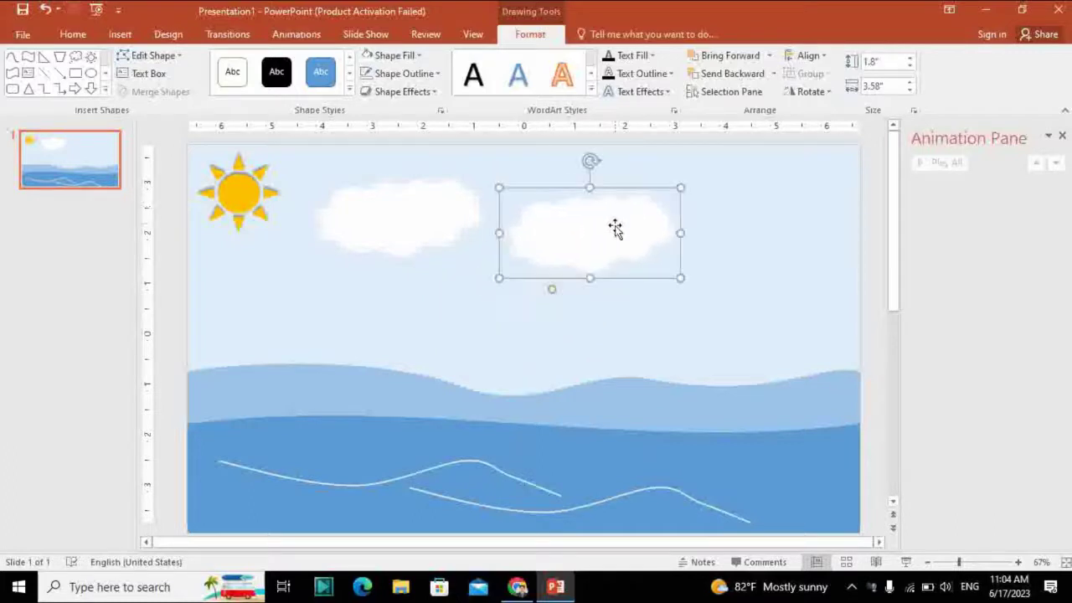
{"action": "left_click", "coordinate": [446, 219]}
{"action": "left_click_drag", "start_coordinate": [484, 263], "coordinate": [426, 232]}
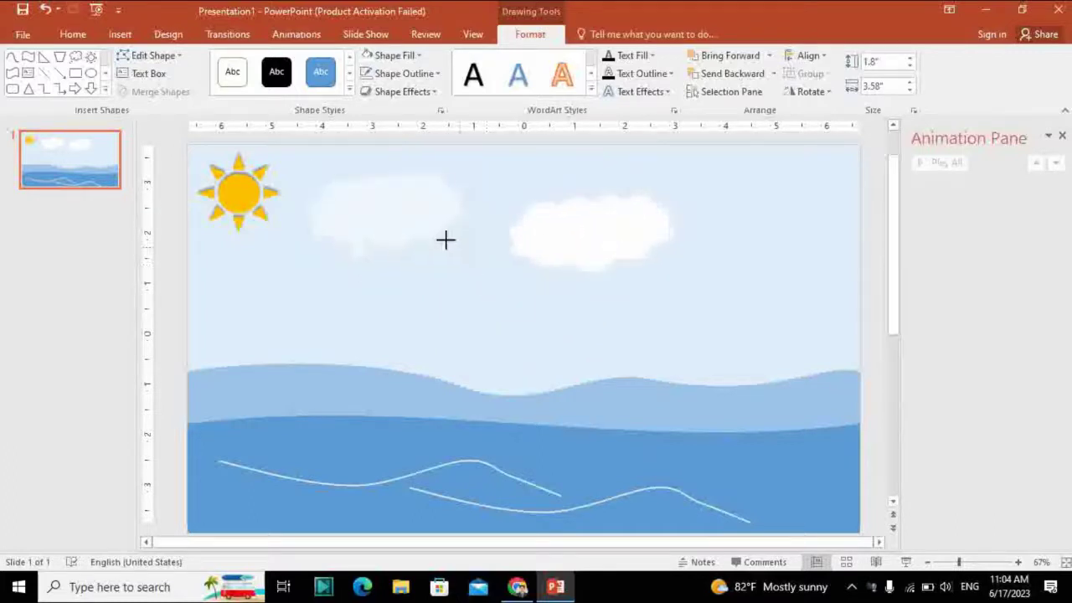
{"action": "left_click", "coordinate": [569, 238]}
{"action": "left_click_drag", "start_coordinate": [568, 237], "coordinate": [521, 207]}
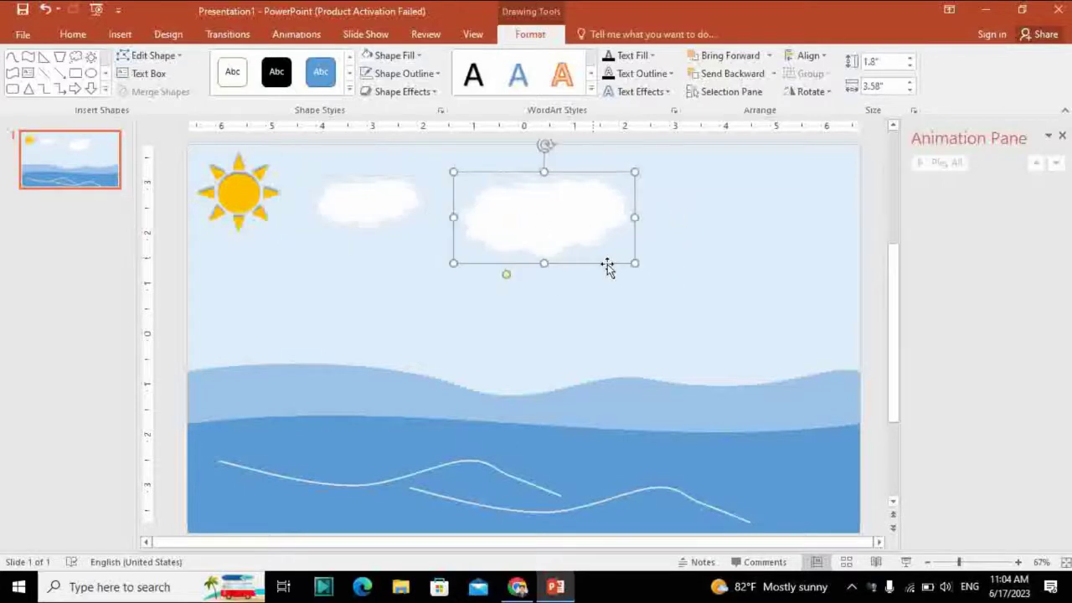
{"action": "left_click_drag", "start_coordinate": [635, 263], "coordinate": [563, 240]}
- Paste two more cloud copies and spread all four across the upper sky
{"action": "right_click", "coordinate": [511, 211]}
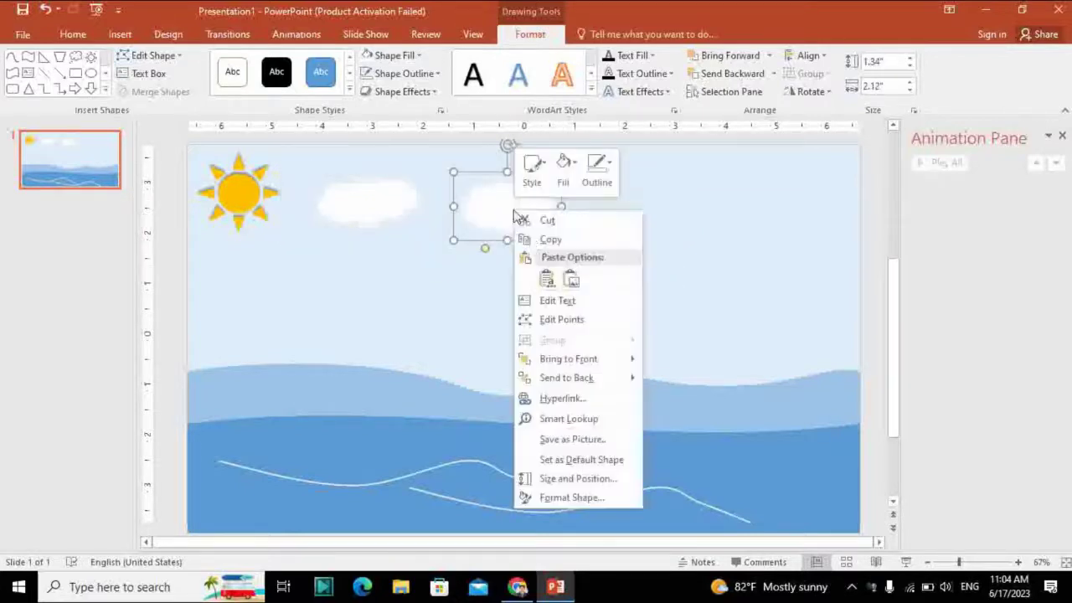
{"action": "left_click", "coordinate": [552, 242]}
{"action": "right_click", "coordinate": [522, 212]}
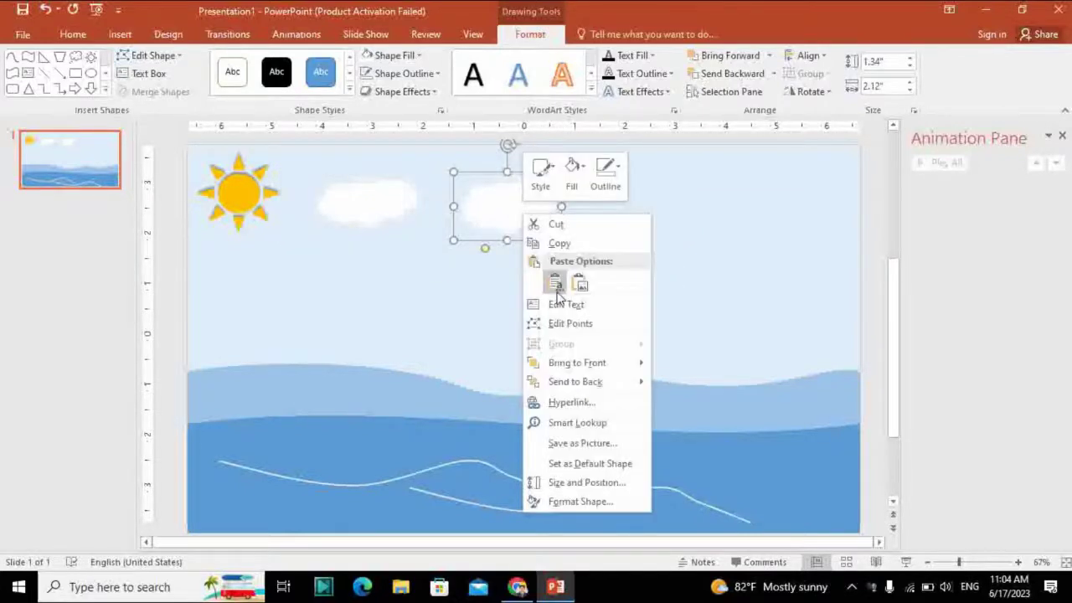
{"action": "left_click", "coordinate": [546, 279]}
{"action": "mouse_move", "coordinate": [548, 249]}
{"action": "left_mouse_down"}
{"action": "mouse_move", "coordinate": [499, 282]}
{"action": "mouse_move", "coordinate": [744, 252]}
{"action": "left_mouse_up"}
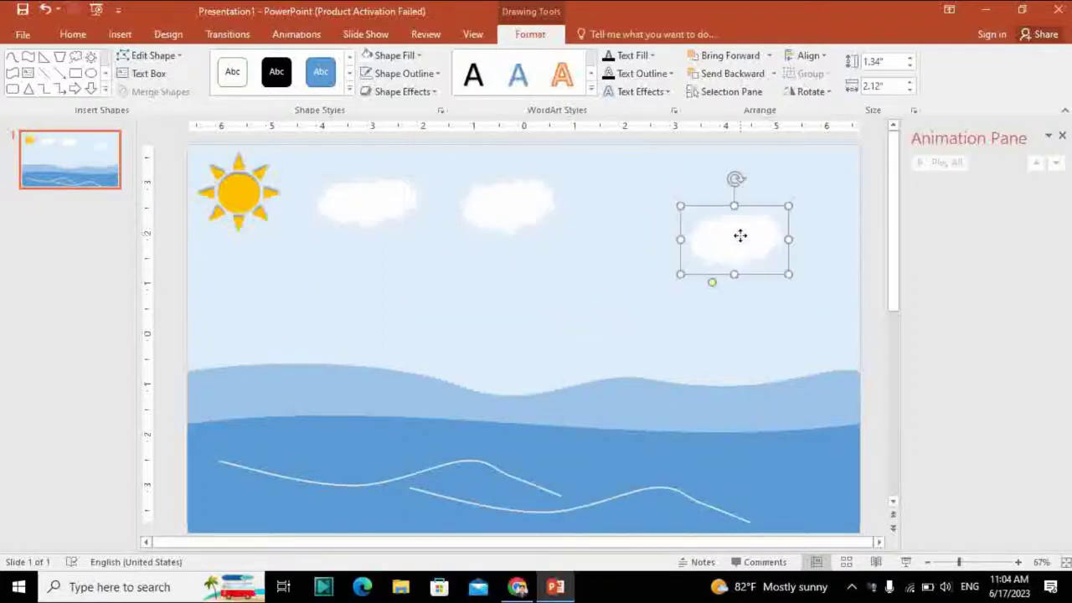
{"action": "right_click", "coordinate": [740, 235]}
{"action": "left_click", "coordinate": [773, 300]}
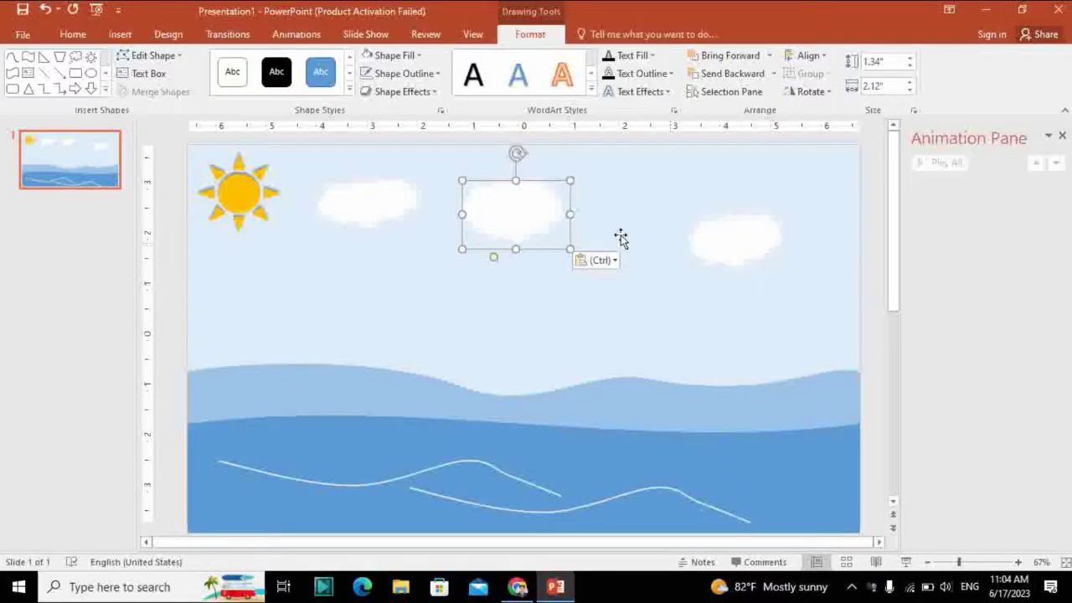
{"action": "left_click_drag", "start_coordinate": [536, 216], "coordinate": [370, 294]}
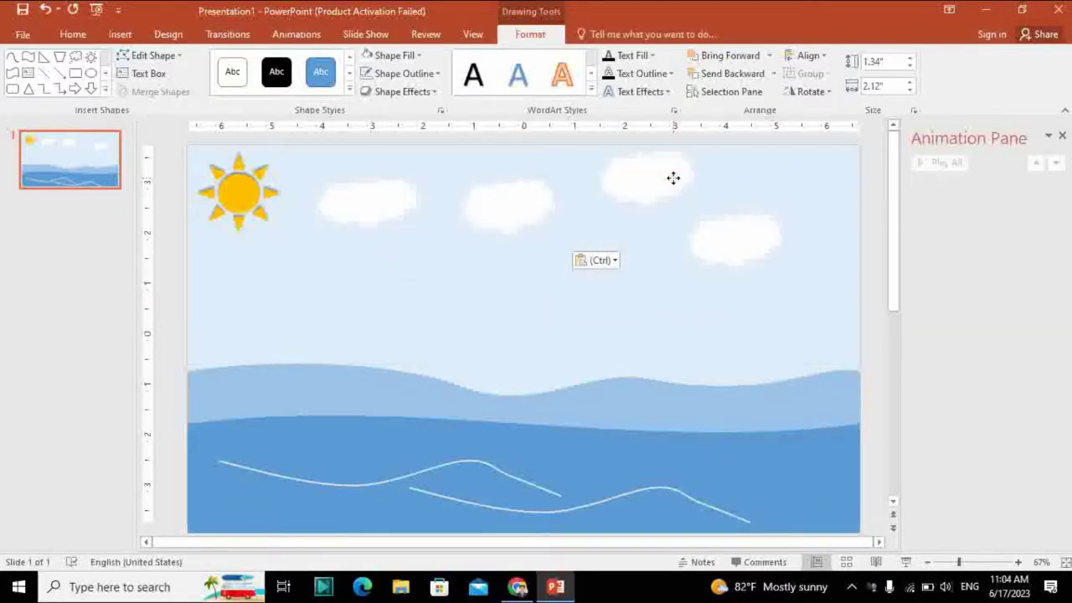
{"action": "left_click_drag", "start_coordinate": [371, 295], "coordinate": [677, 191]}
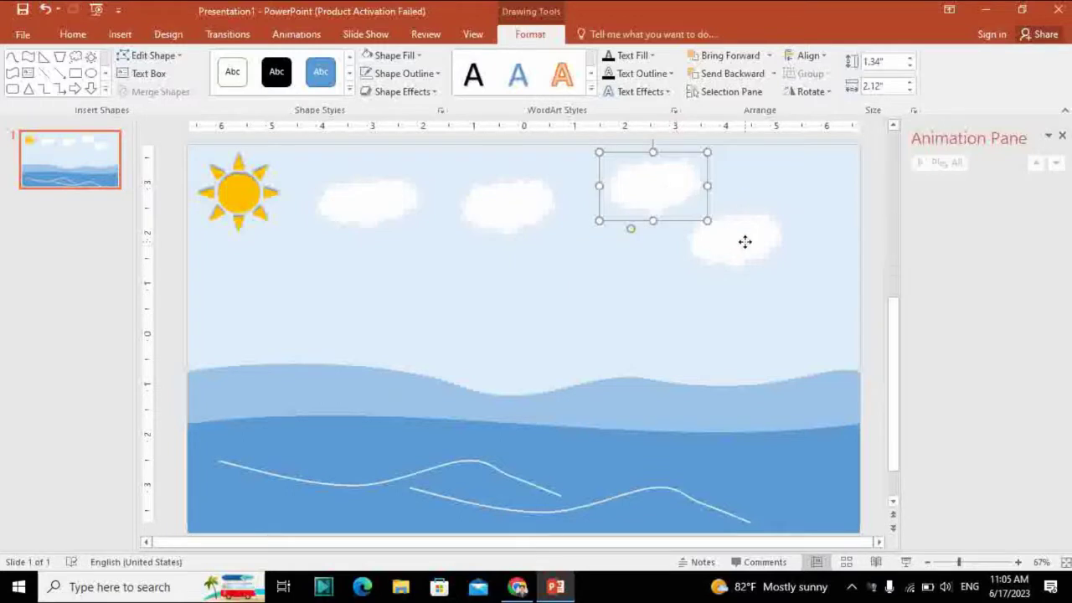
{"action": "left_click_drag", "start_coordinate": [746, 242], "coordinate": [778, 242]}
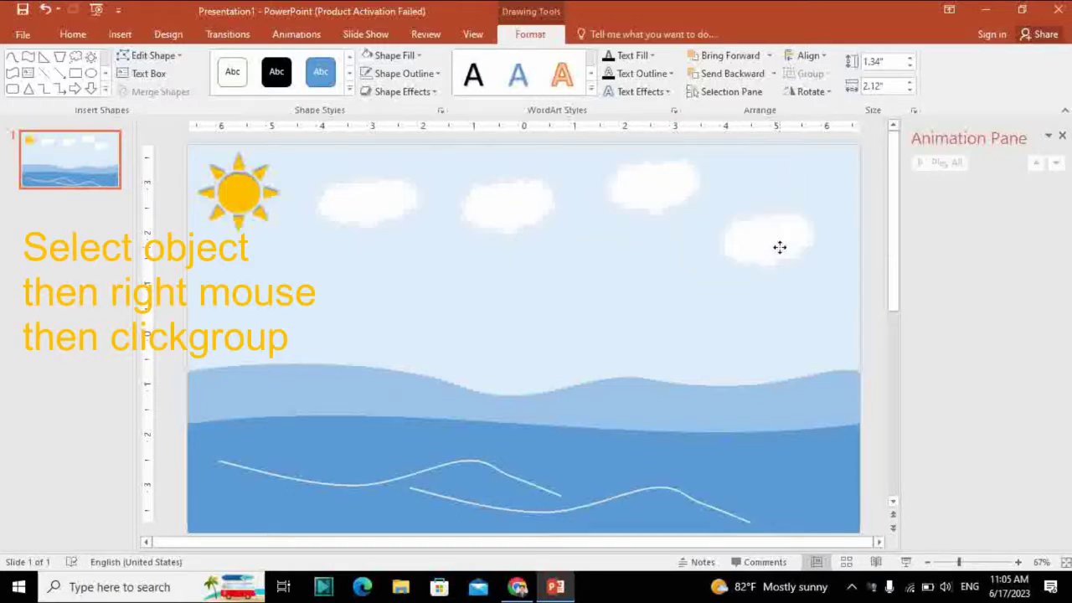
- Group the four clouds into a single 2.41" by 10.15" object
{"action": "left_click", "coordinate": [380, 201], "text": "shift"}
{"action": "left_click", "coordinate": [531, 223], "text": "shift"}
{"action": "left_click", "coordinate": [654, 192], "text": "shift"}
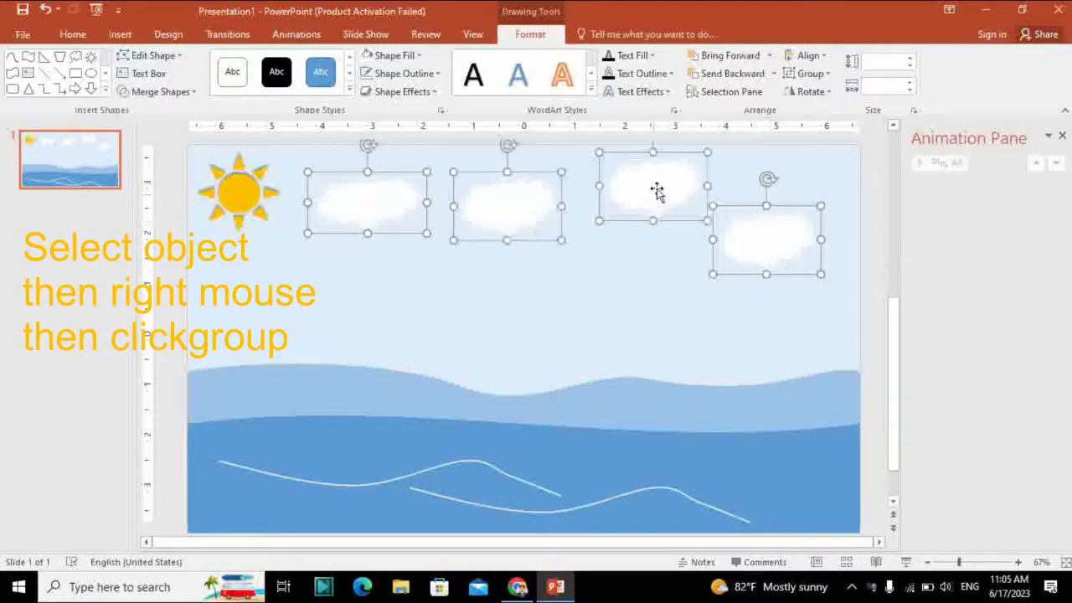
{"action": "right_click", "coordinate": [656, 185]}
{"action": "mouse_move", "coordinate": [700, 277]}
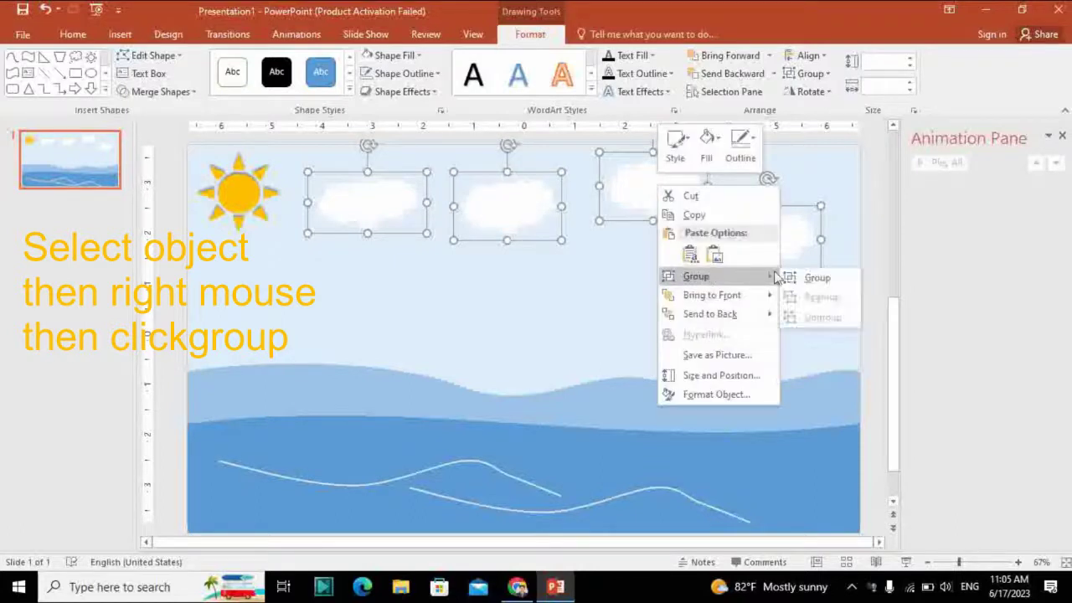
{"action": "left_click", "coordinate": [814, 279]}
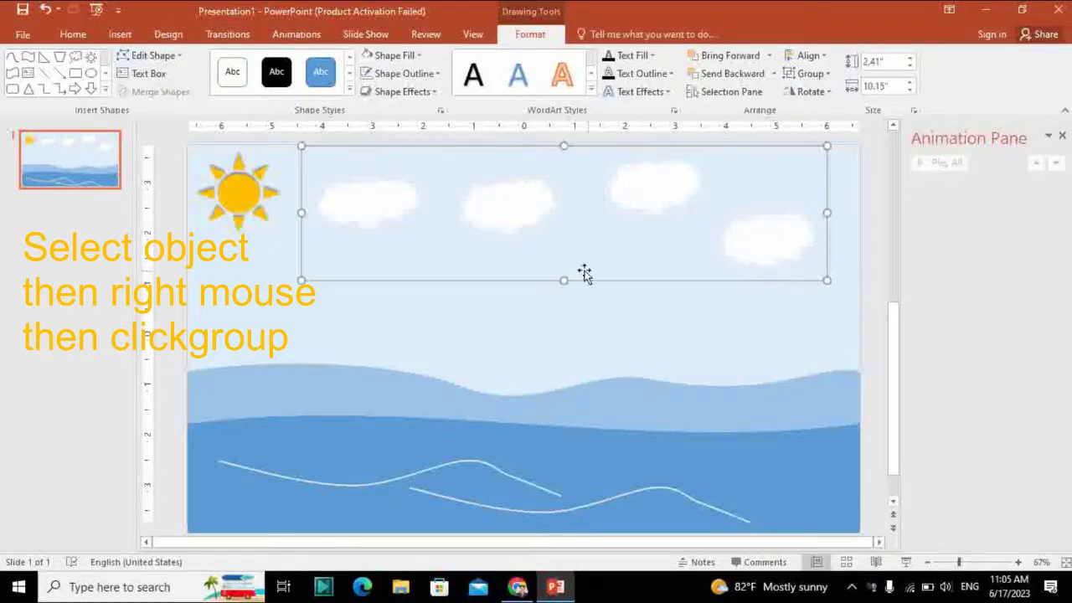
- Draw a trapezoid boat hull over the waves
{"action": "left_click", "coordinate": [118, 35]}
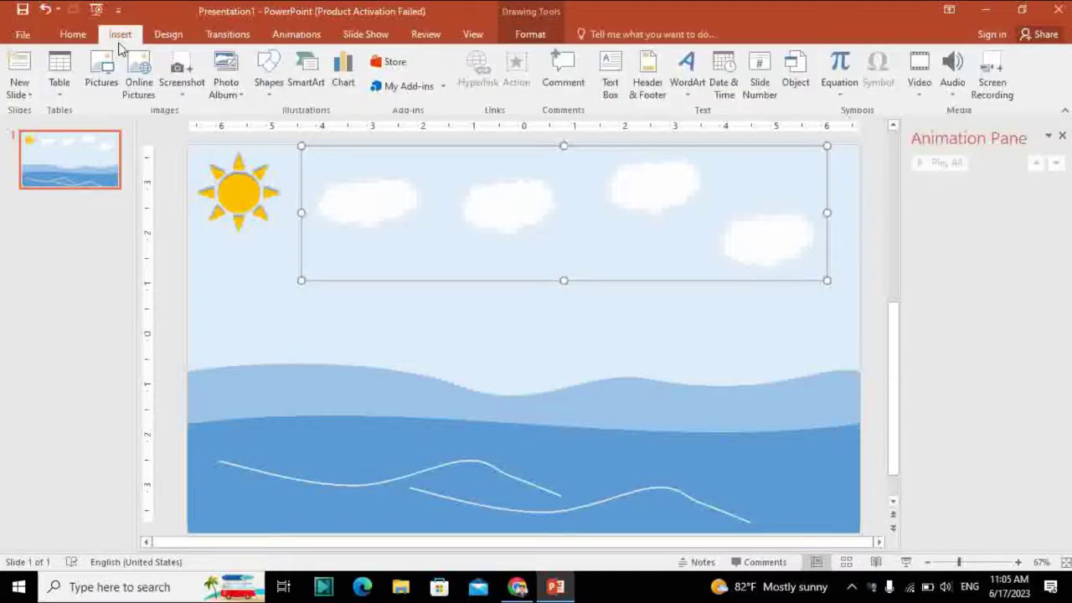
{"action": "left_click", "coordinate": [270, 99]}
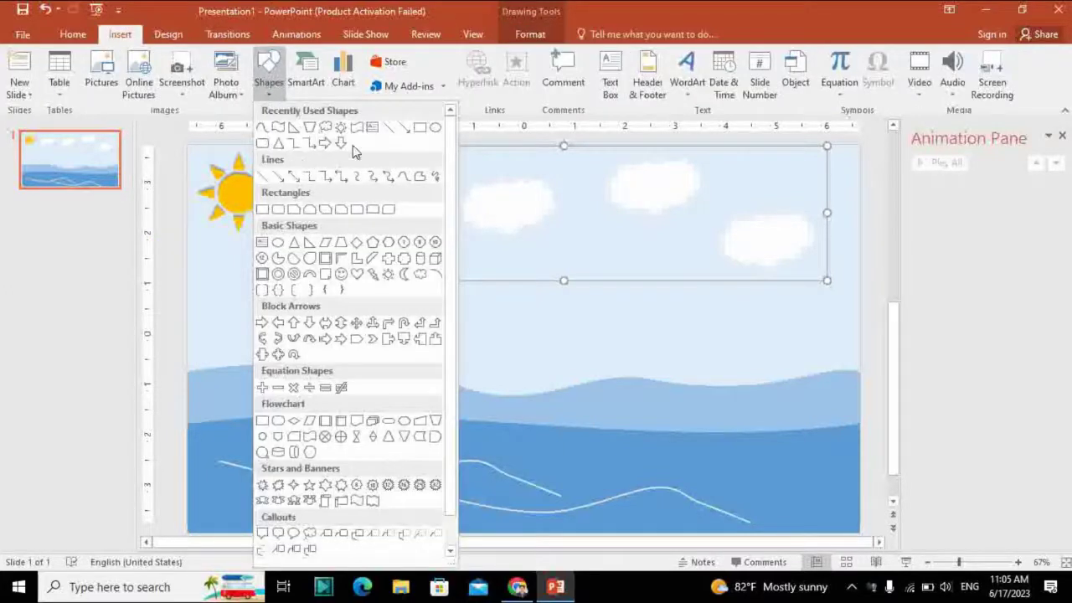
{"action": "left_click", "coordinate": [309, 128]}
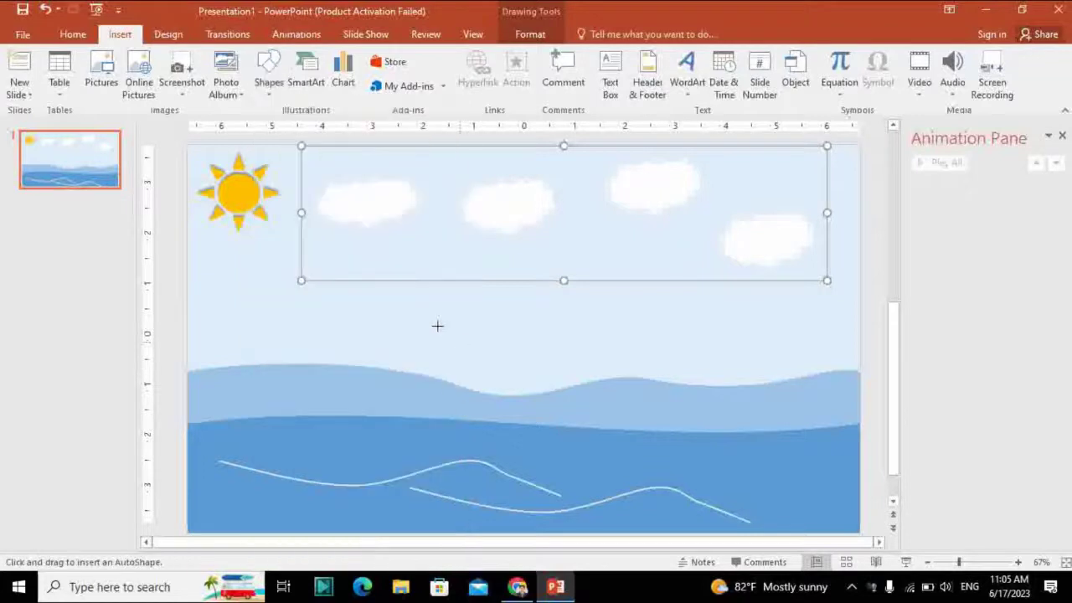
{"action": "left_click_drag", "start_coordinate": [373, 283], "coordinate": [701, 424]}
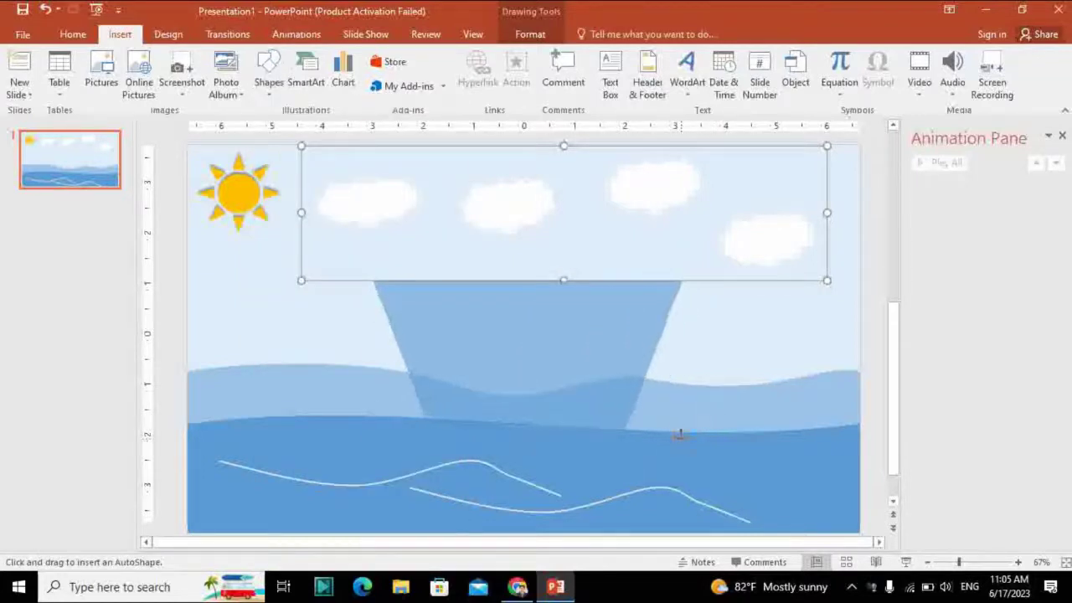
{"action": "left_click_drag", "start_coordinate": [701, 425], "coordinate": [676, 435]}
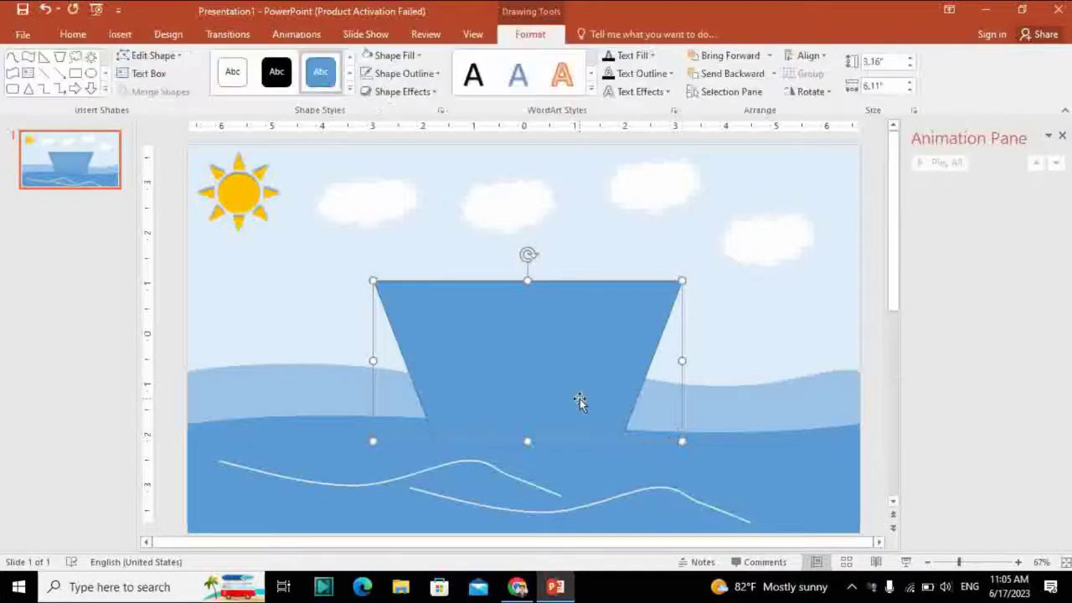
- Fill the hull with dark wood texture and reshape it to 2.1" by 6.67" on the water
{"action": "left_click", "coordinate": [410, 55]}
{"action": "mouse_move", "coordinate": [419, 289]}
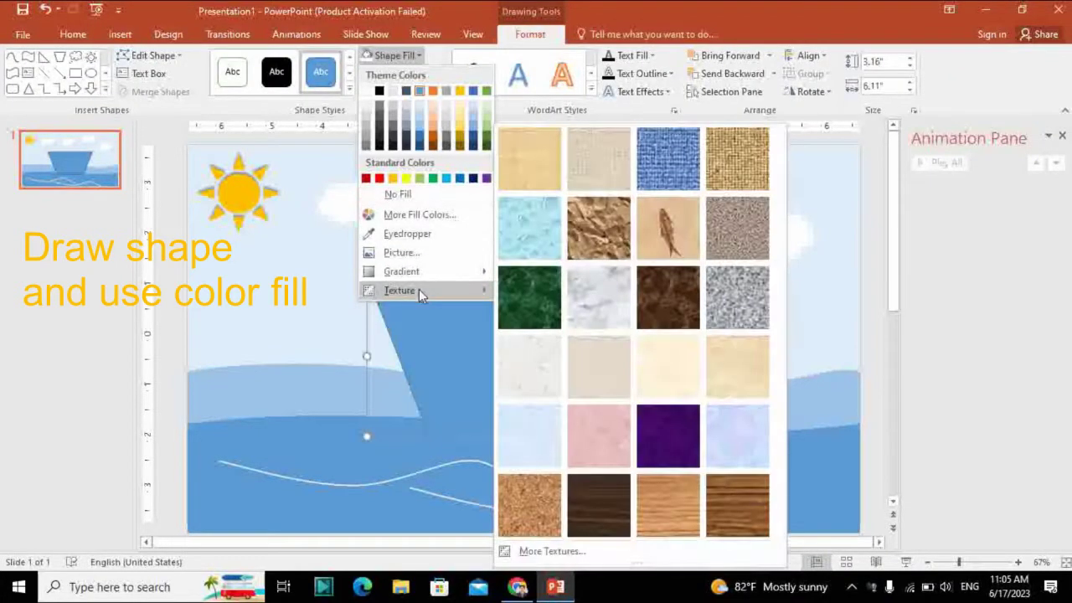
{"action": "left_click", "coordinate": [609, 528]}
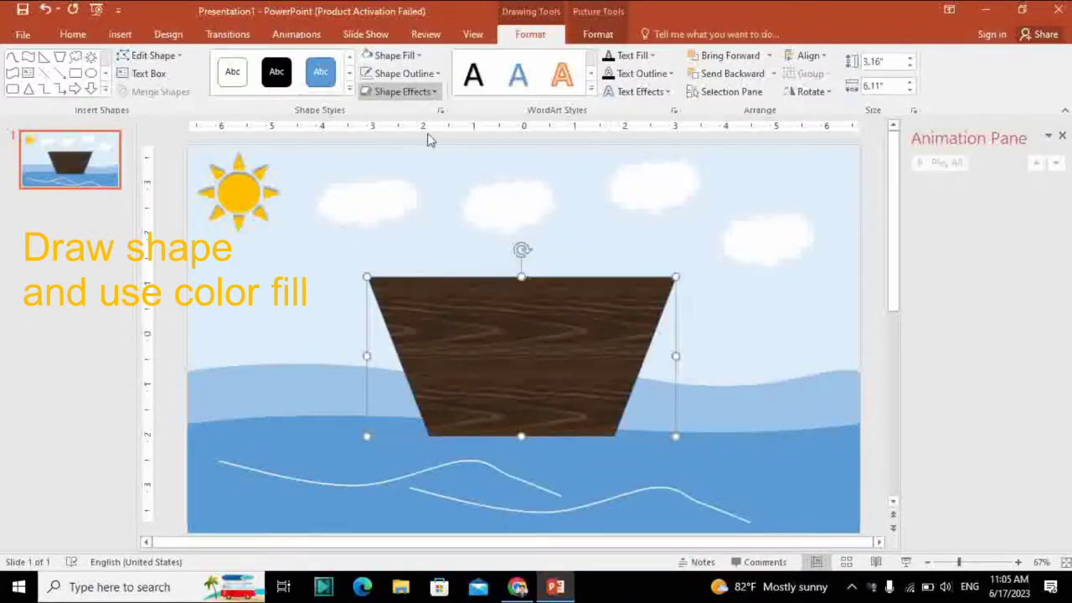
{"action": "left_click_drag", "start_coordinate": [493, 382], "coordinate": [488, 404]}
{"action": "mouse_move", "coordinate": [669, 459]}
{"action": "left_mouse_down"}
{"action": "mouse_move", "coordinate": [697, 406]}
{"action": "mouse_move", "coordinate": [588, 401]}
{"action": "left_mouse_up"}
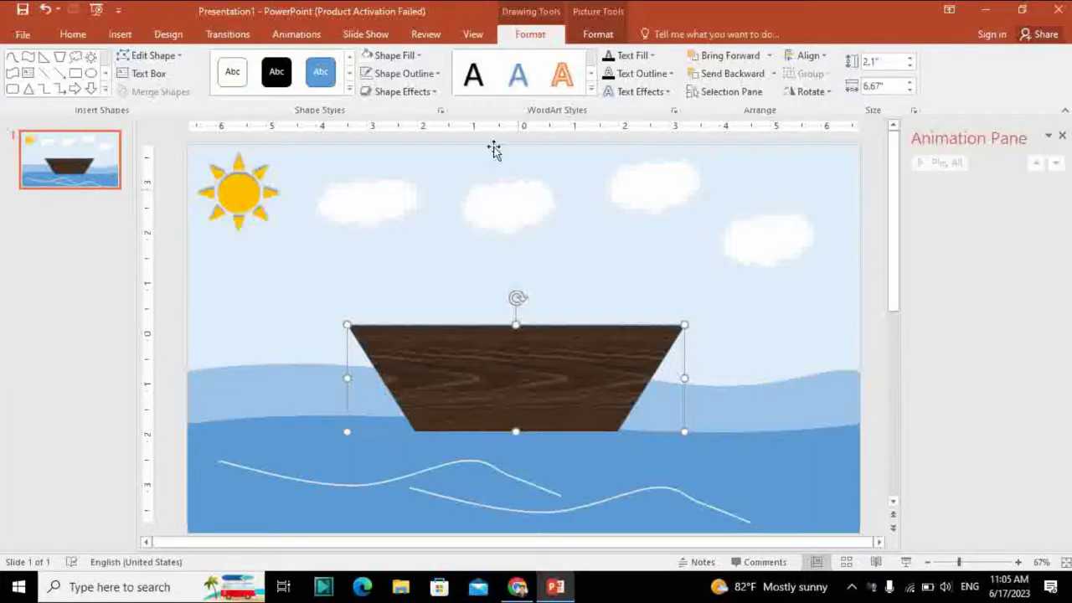
- Give the wooden hull a bevel preset, then bring up the shapes gallery
{"action": "left_click", "coordinate": [430, 91]}
{"action": "mouse_move", "coordinate": [442, 328]}
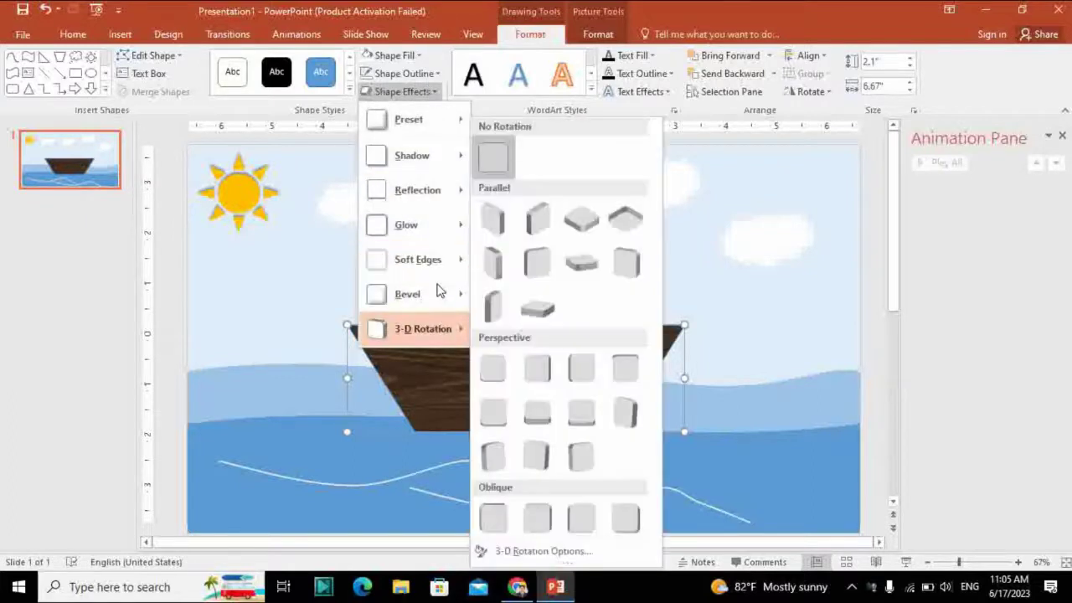
{"action": "mouse_move", "coordinate": [439, 293]}
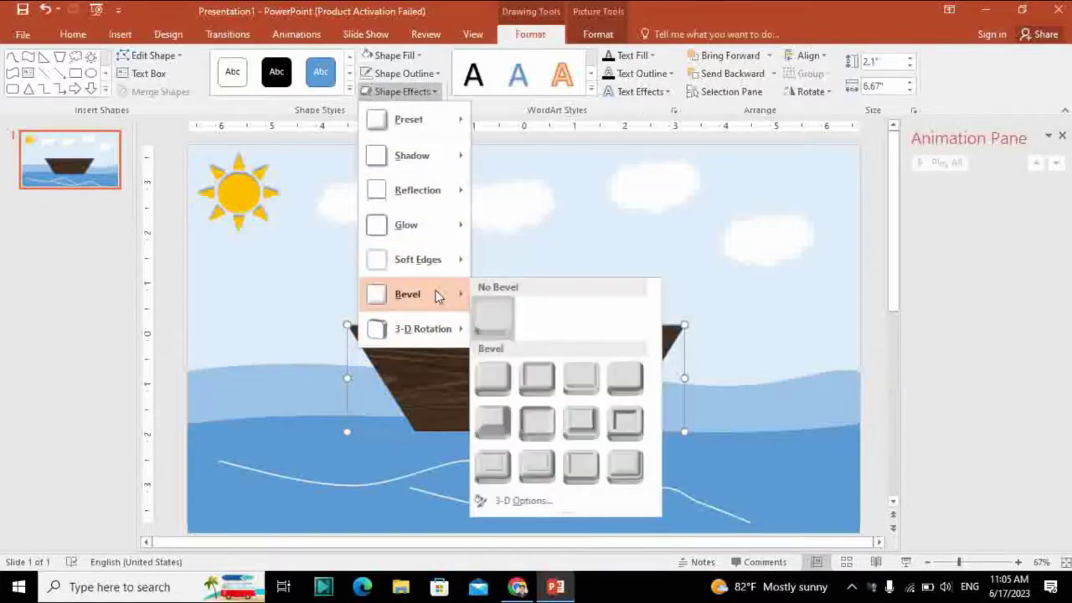
{"action": "left_click", "coordinate": [545, 385]}
{"action": "left_click", "coordinate": [120, 34]}
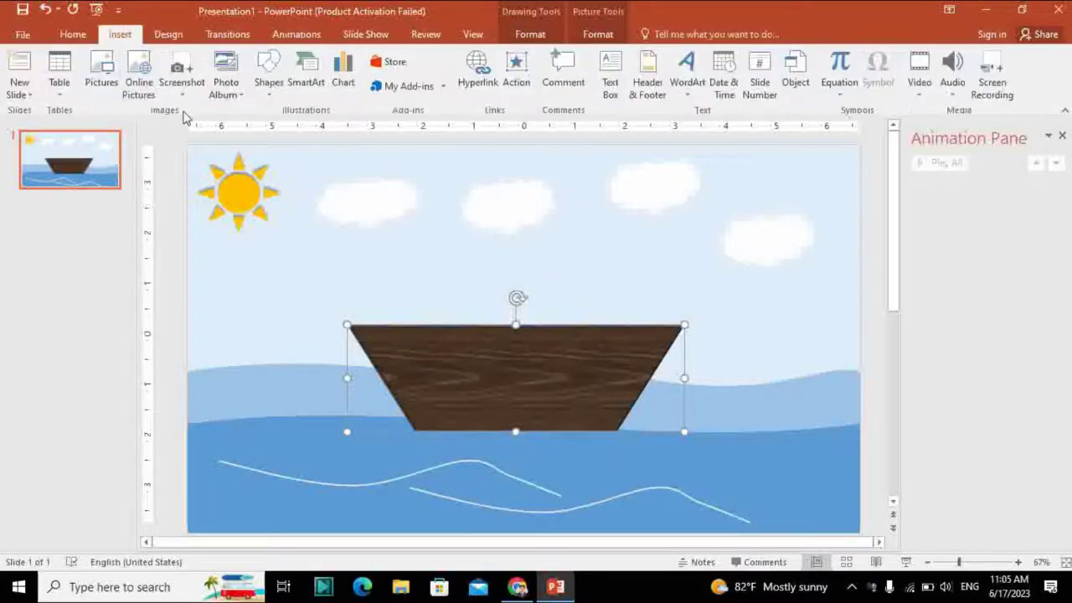
{"action": "left_click", "coordinate": [266, 84]}
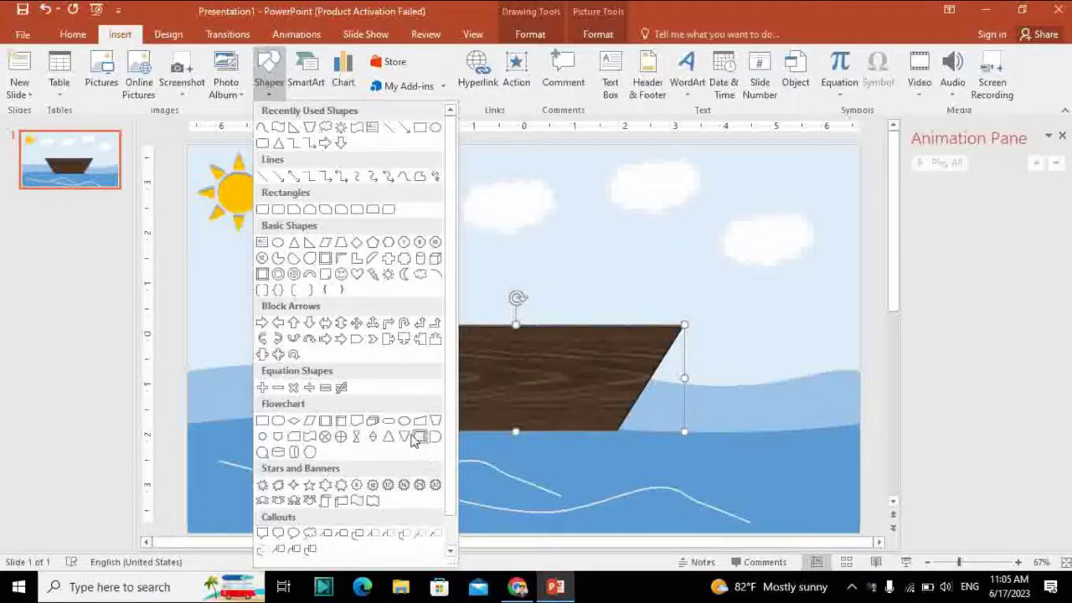
- Draw a right-triangle sail above the boat, filled red with no outline
{"action": "left_click", "coordinate": [309, 243]}
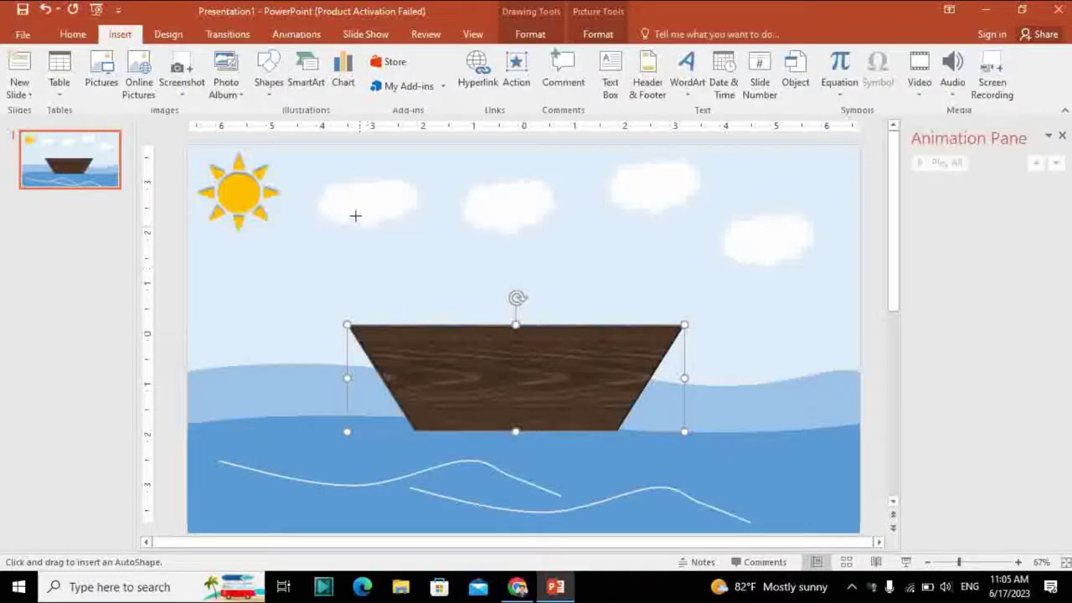
{"action": "left_click_drag", "start_coordinate": [349, 201], "coordinate": [493, 325]}
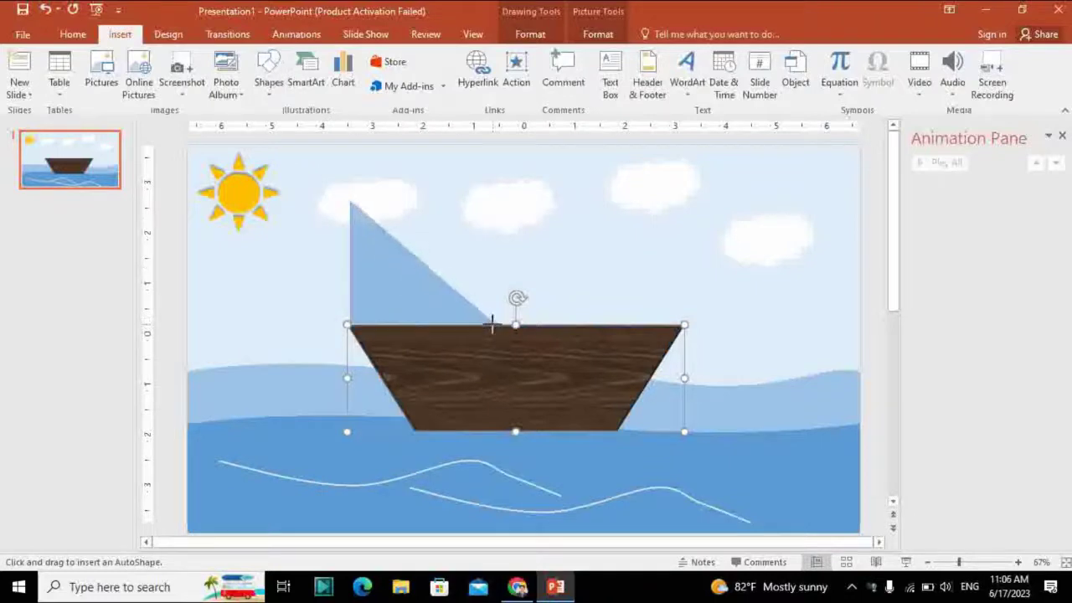
{"action": "left_click", "coordinate": [392, 56]}
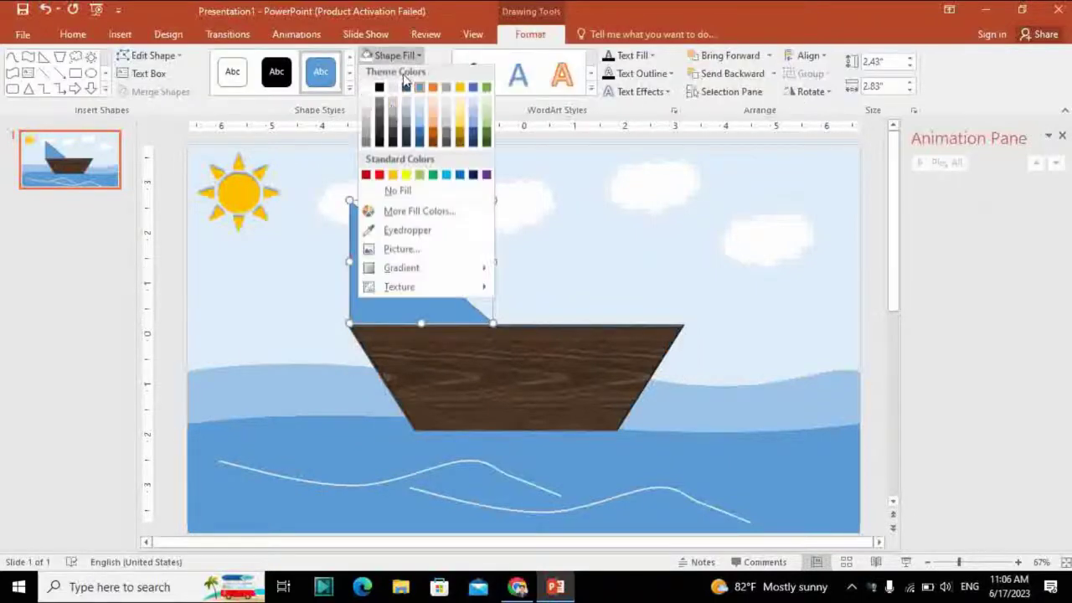
{"action": "left_click", "coordinate": [380, 178]}
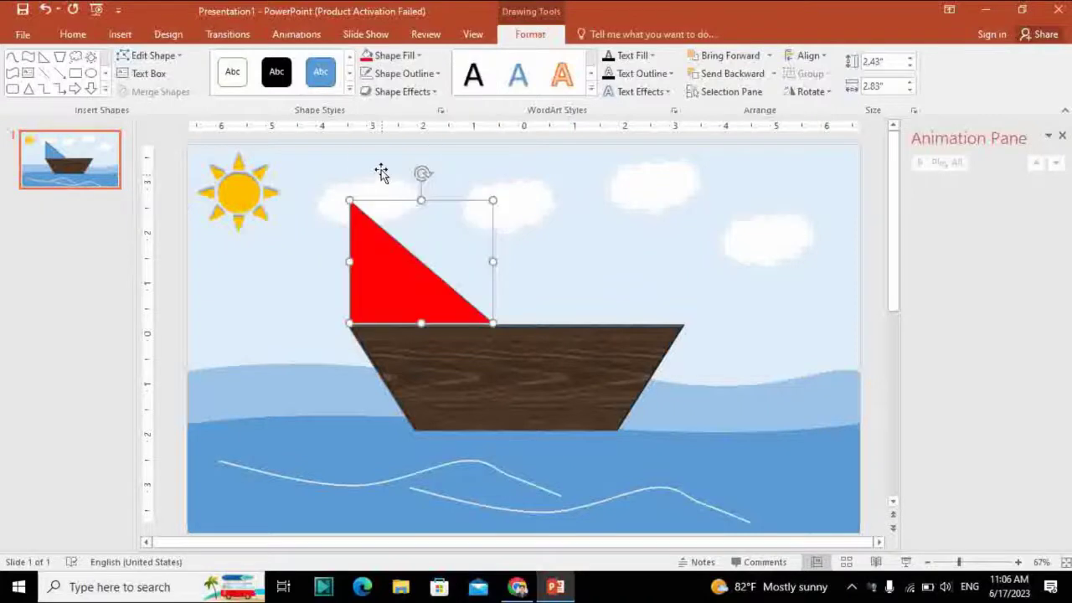
{"action": "left_click", "coordinate": [402, 73]}
{"action": "left_click", "coordinate": [411, 214]}
{"action": "key", "text": "Escape"}
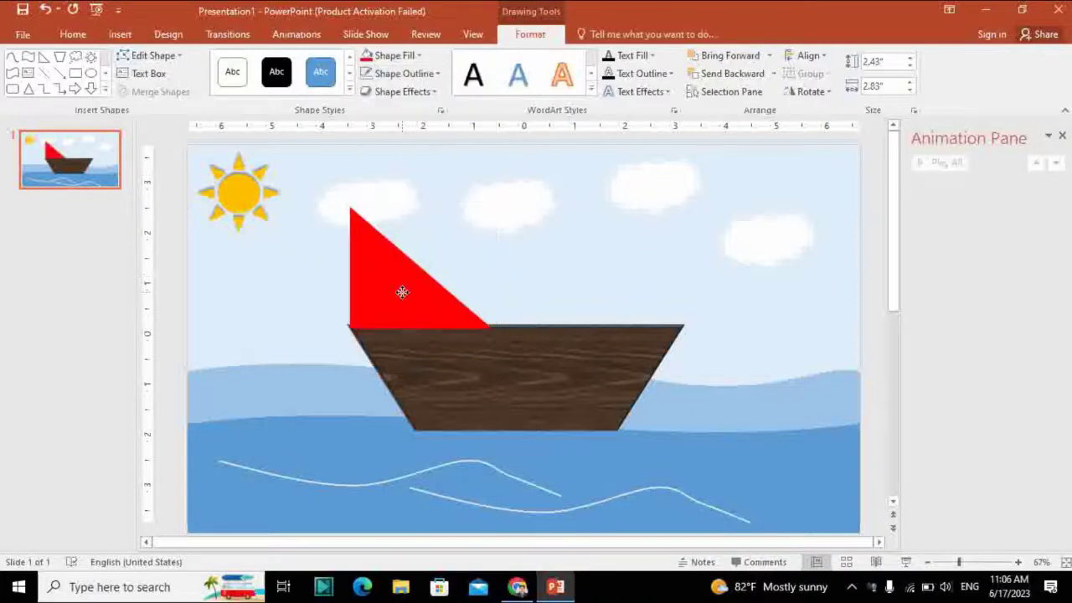
- Flip the sail horizontally, seat it on the hull, and shrink it to 2.43" by 2.83"
{"action": "left_click_drag", "start_coordinate": [395, 288], "coordinate": [402, 292]}
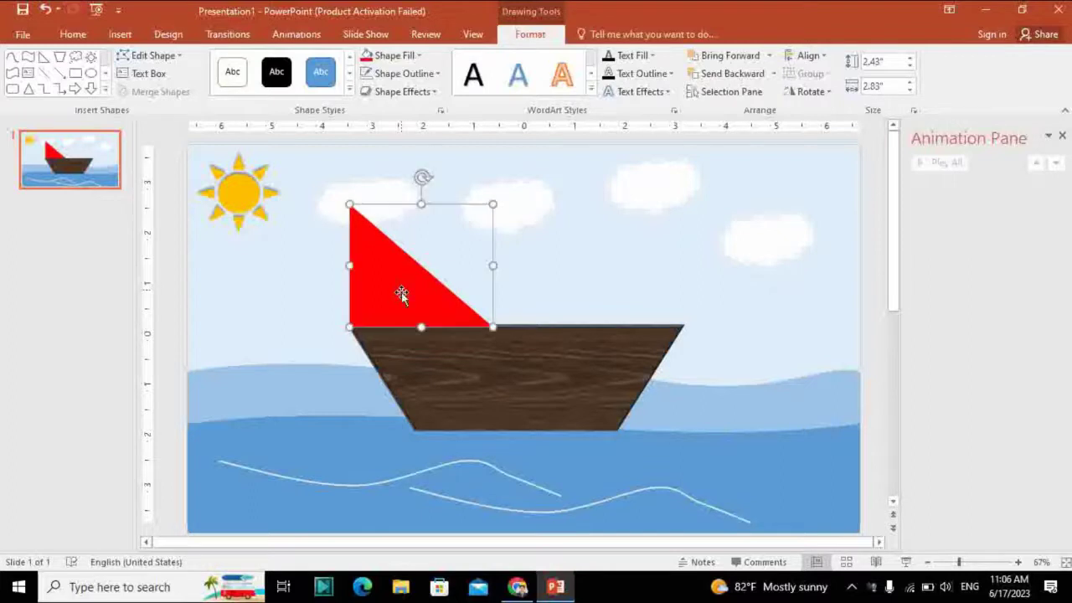
{"action": "left_click", "coordinate": [811, 92]}
{"action": "key", "text": "Escape"}
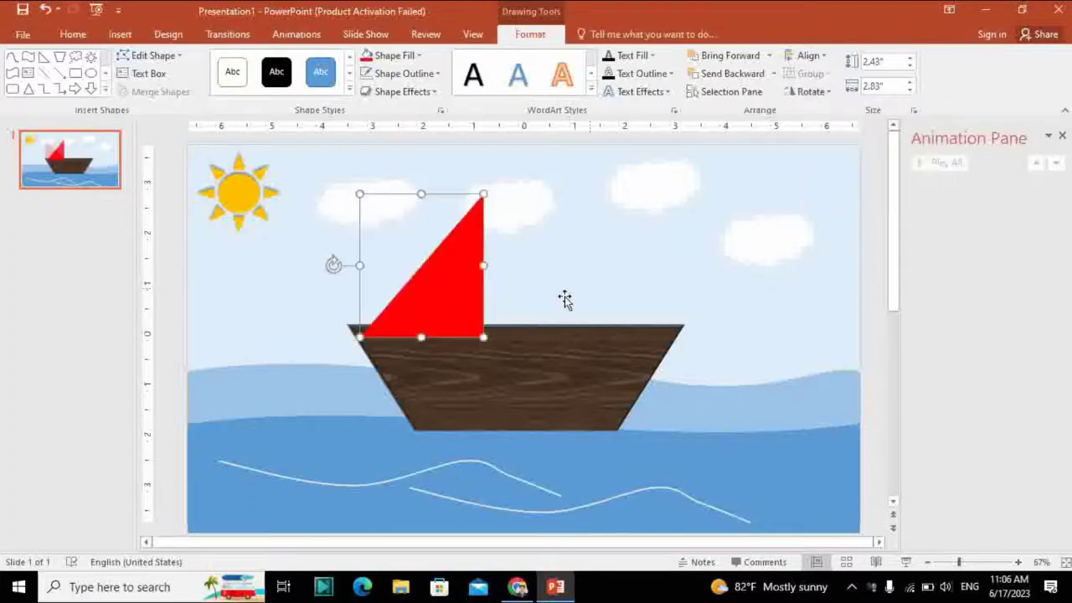
{"action": "left_click_drag", "start_coordinate": [453, 316], "coordinate": [453, 307]}
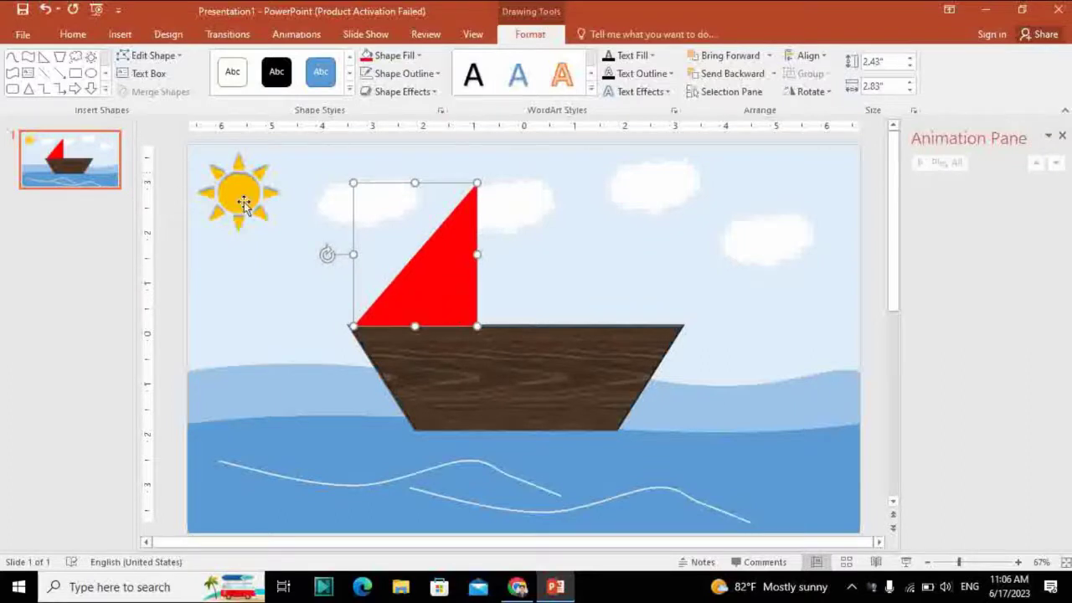
{"action": "left_click_drag", "start_coordinate": [476, 191], "coordinate": [474, 196]}
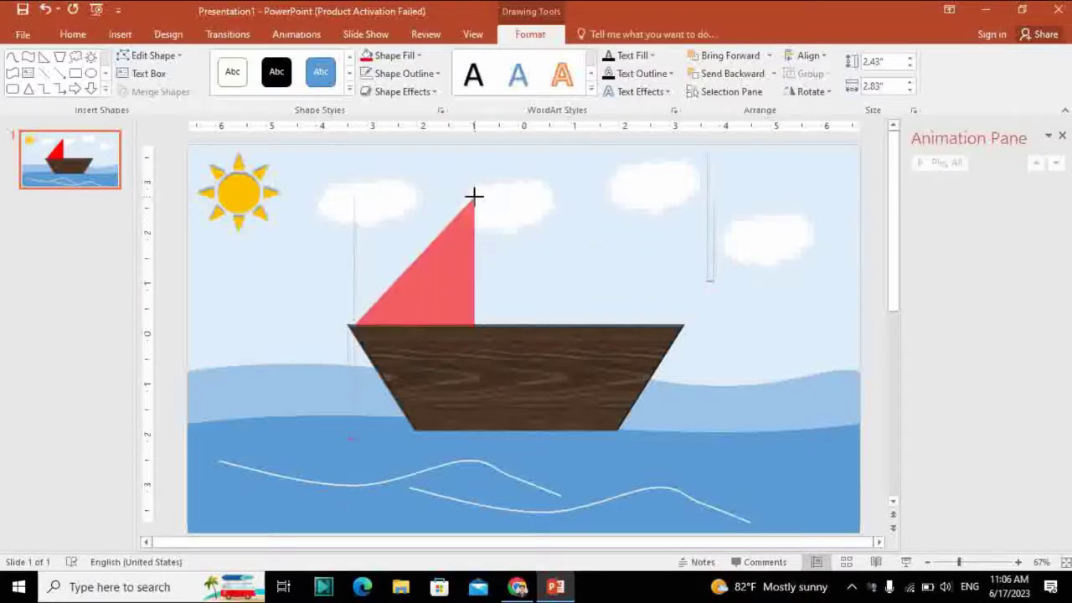
- Draw a wave-shaped flag at the sail's tip, filled red with no outline
{"action": "left_click", "coordinate": [117, 38]}
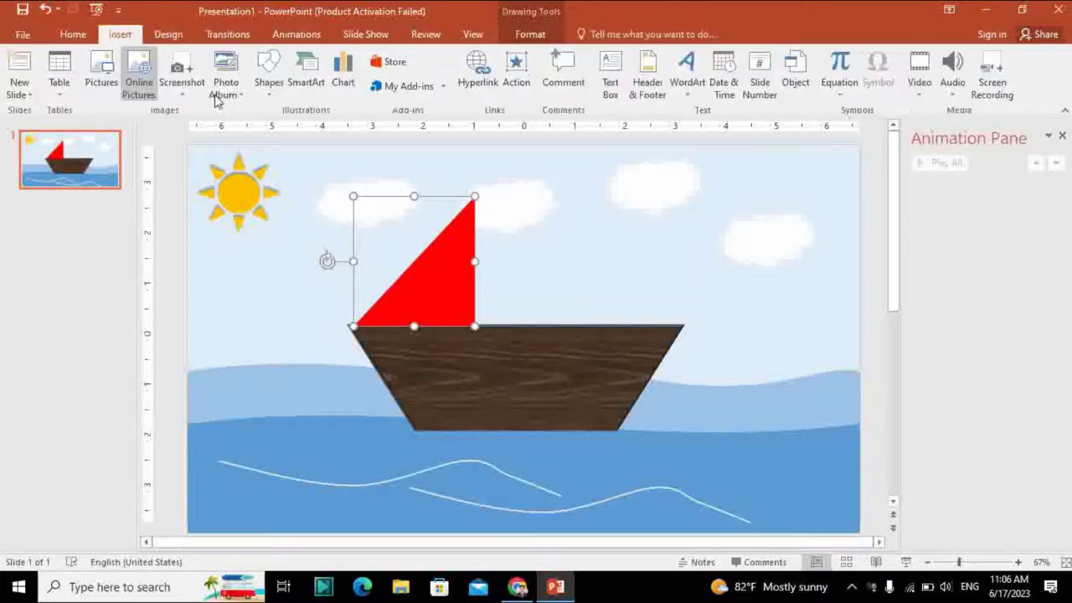
{"action": "left_click", "coordinate": [266, 88]}
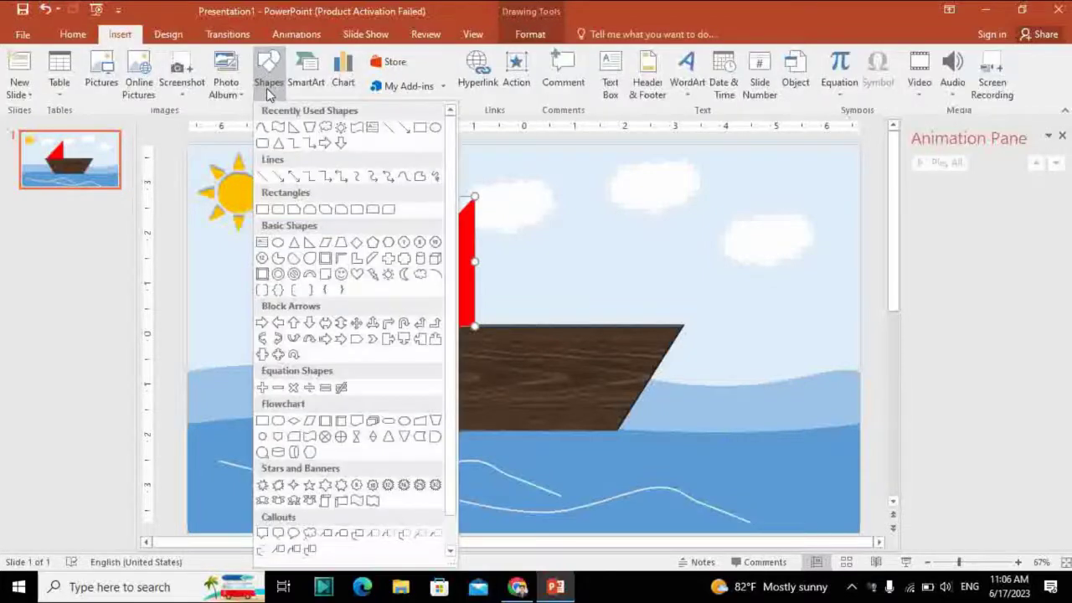
{"action": "left_click", "coordinate": [357, 128]}
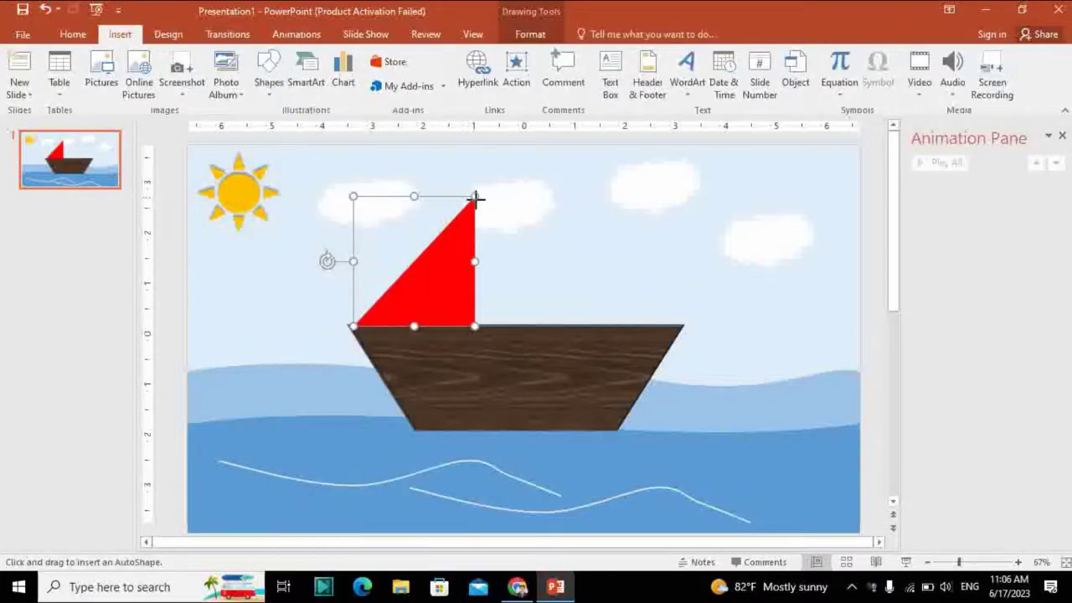
{"action": "left_click_drag", "start_coordinate": [475, 199], "coordinate": [567, 237]}
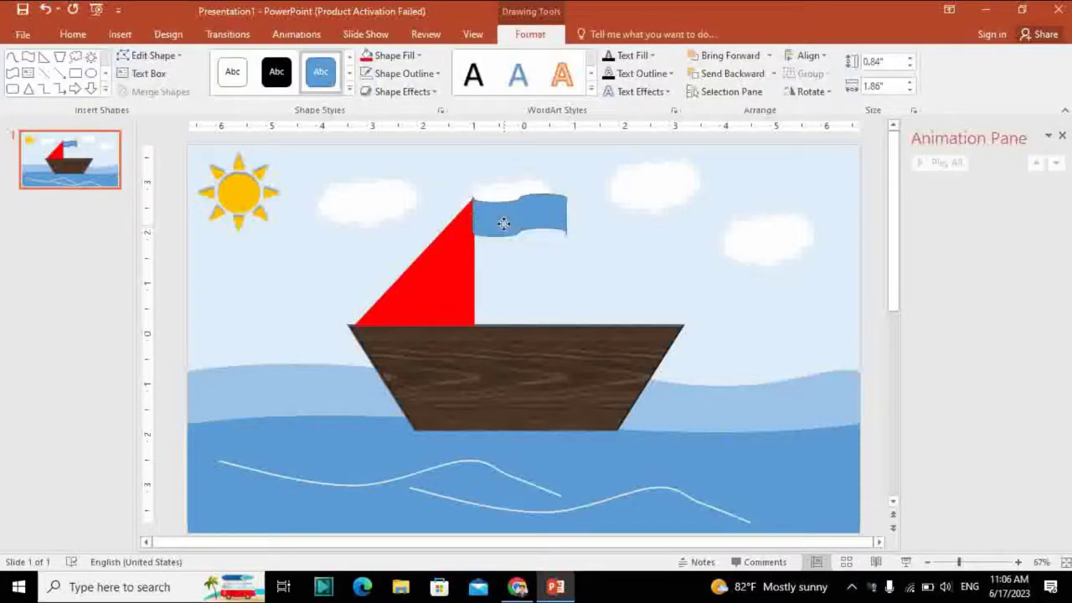
{"action": "left_click", "coordinate": [503, 223]}
{"action": "left_click", "coordinate": [392, 55]}
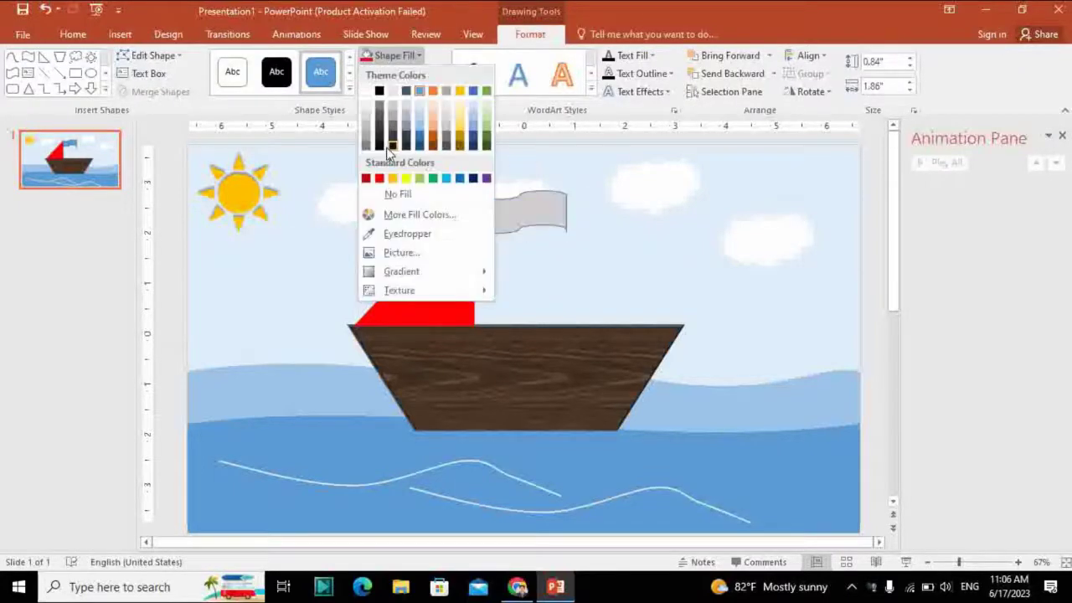
{"action": "left_click", "coordinate": [378, 177]}
{"action": "left_click", "coordinate": [401, 72]}
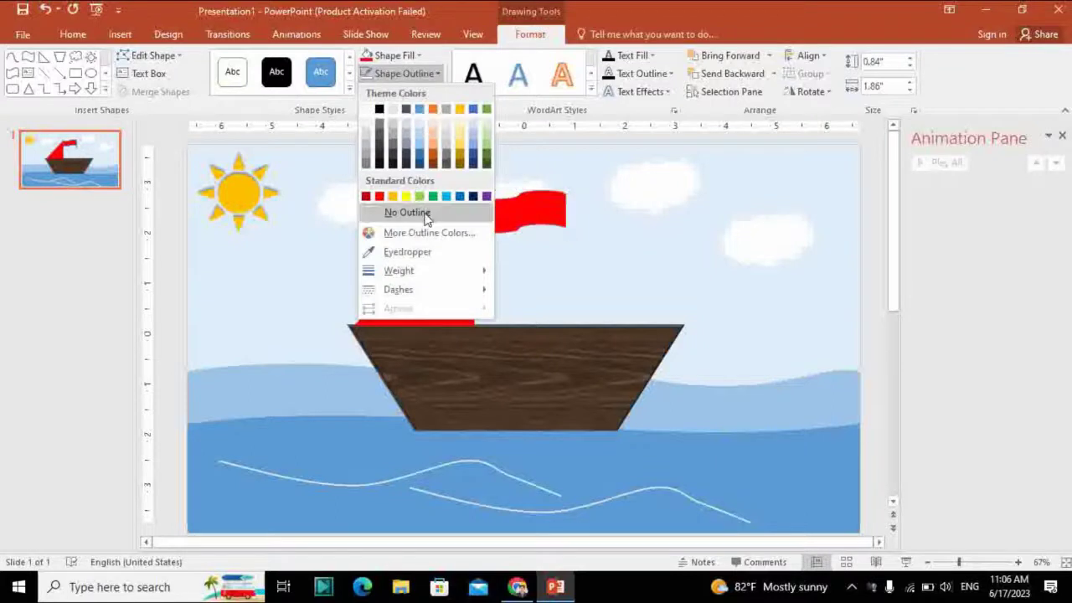
{"action": "left_click", "coordinate": [427, 213]}
- Group the sail and flag into one 2.7" by 4.21" object
{"action": "left_click", "coordinate": [459, 261], "text": "shift"}
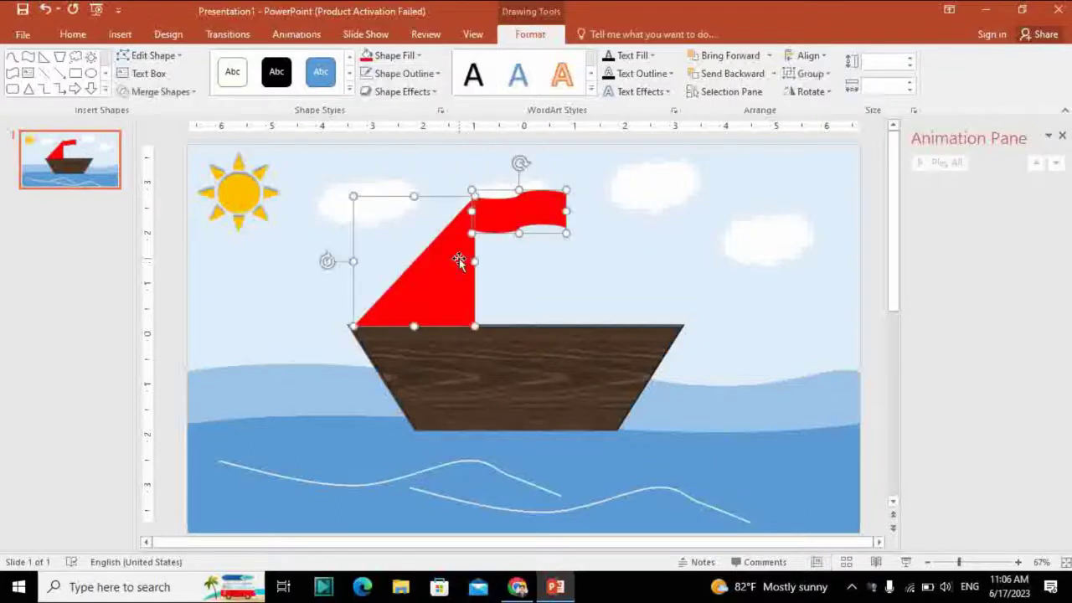
{"action": "right_click", "coordinate": [453, 253]}
{"action": "mouse_move", "coordinate": [508, 352]}
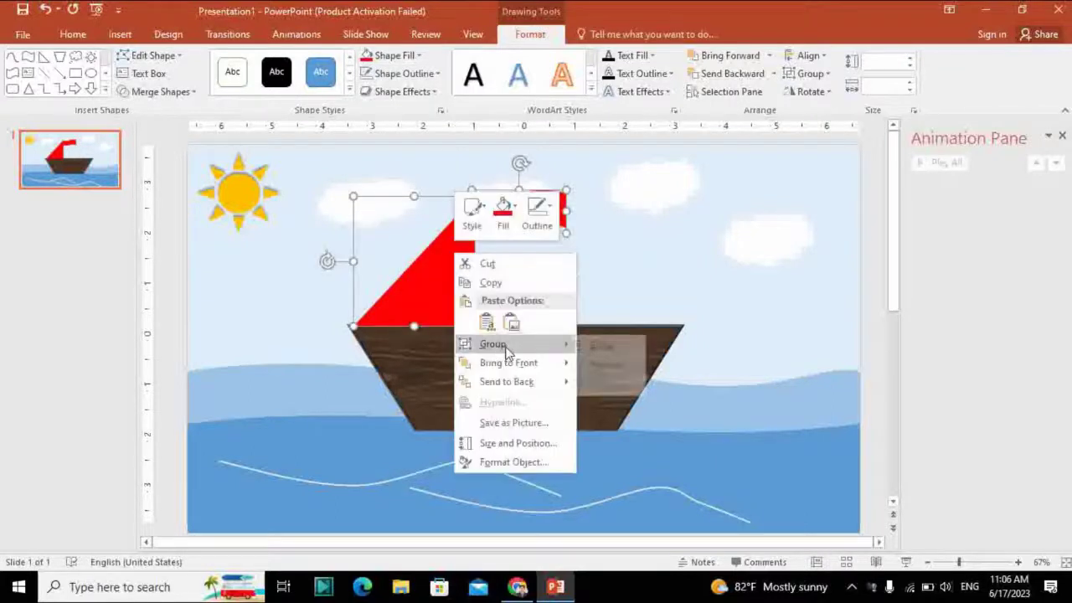
{"action": "left_click", "coordinate": [614, 350]}
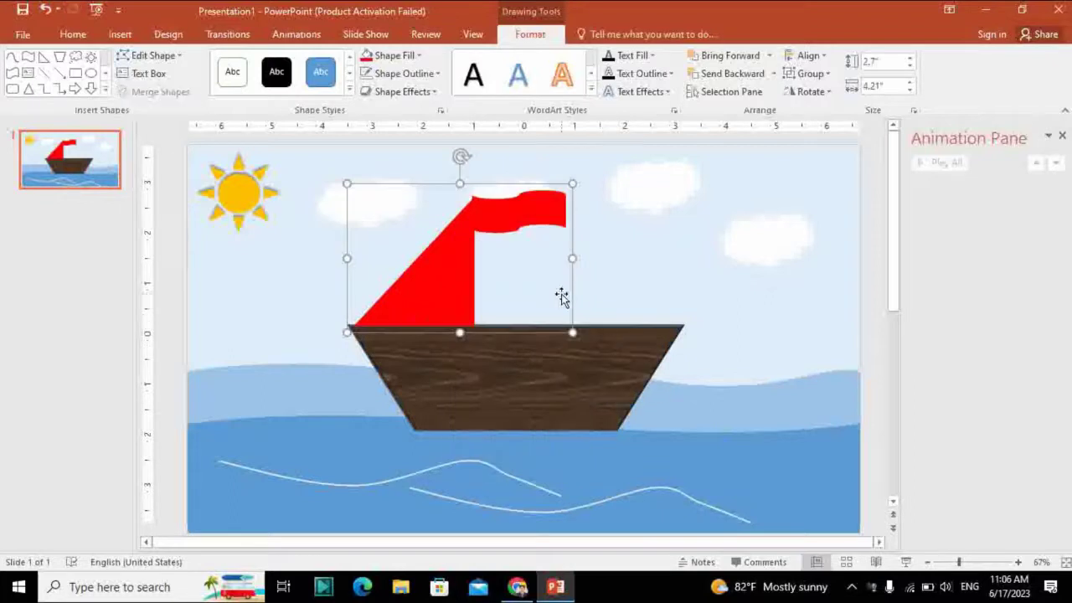
- Copy the four-cloud group and paste a duplicate
{"action": "left_click", "coordinate": [606, 389]}
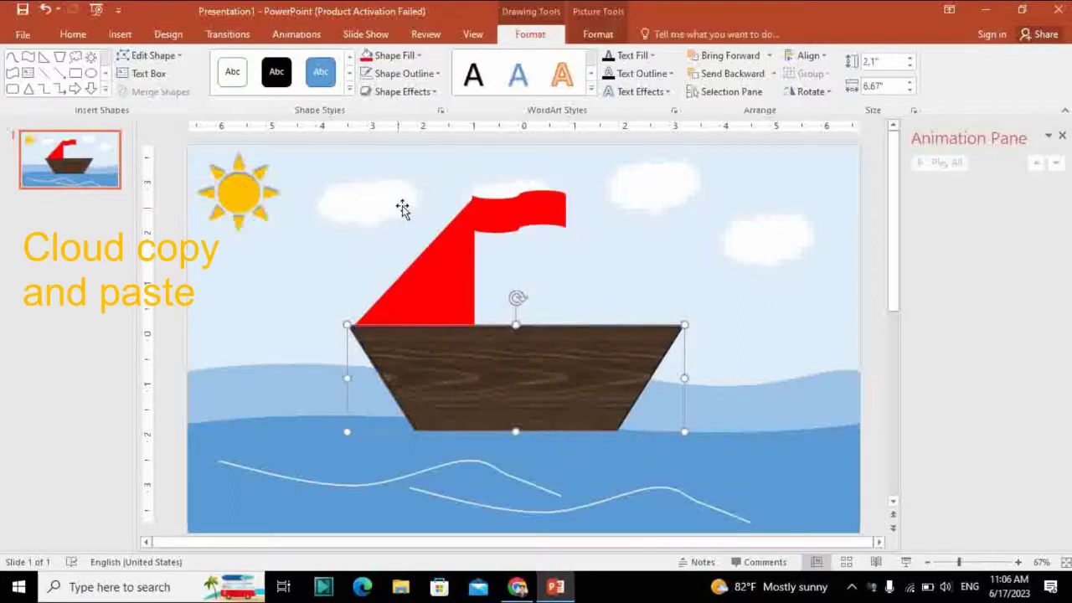
{"action": "left_click", "coordinate": [382, 210]}
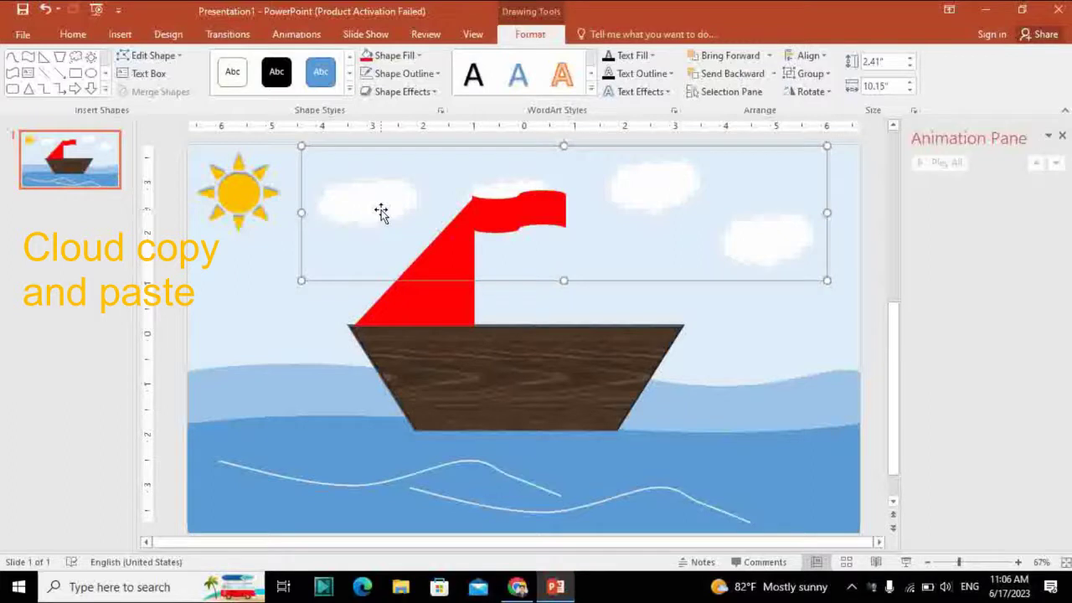
{"action": "right_click", "coordinate": [389, 206]}
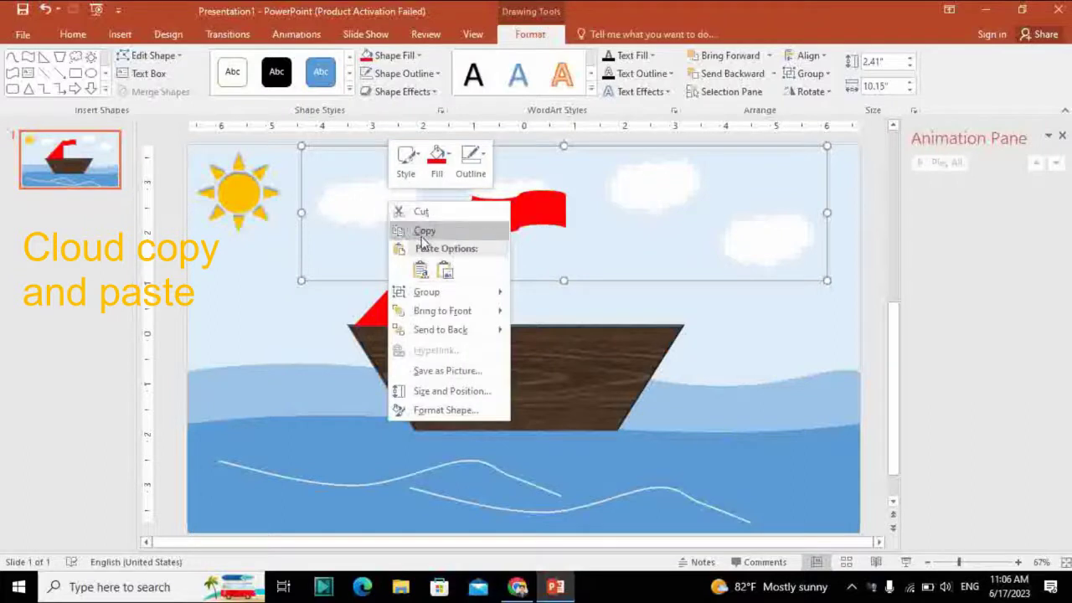
{"action": "left_click", "coordinate": [425, 231]}
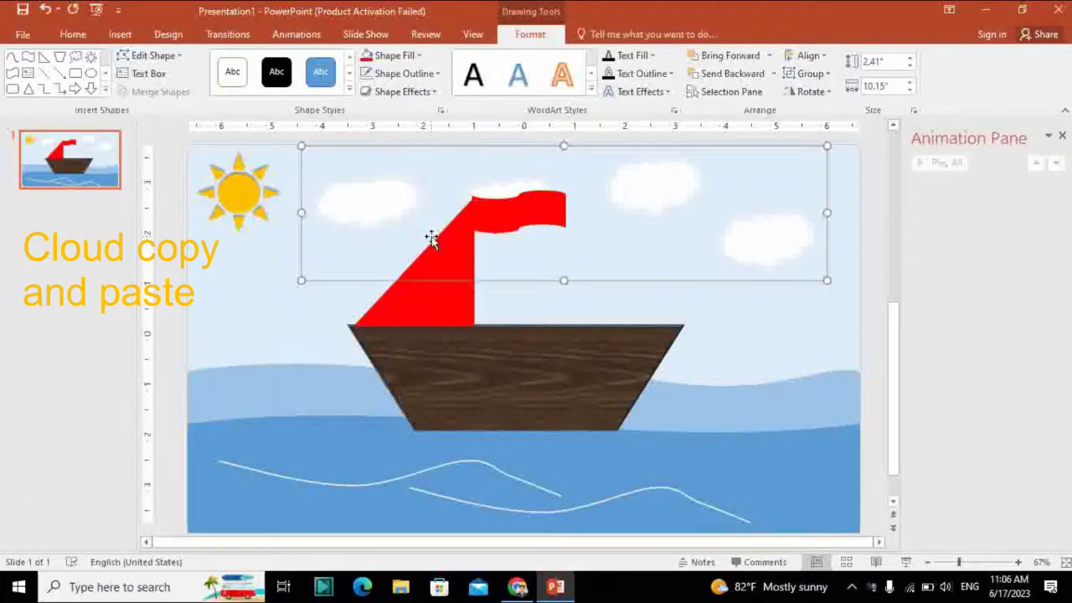
{"action": "right_click", "coordinate": [388, 202]}
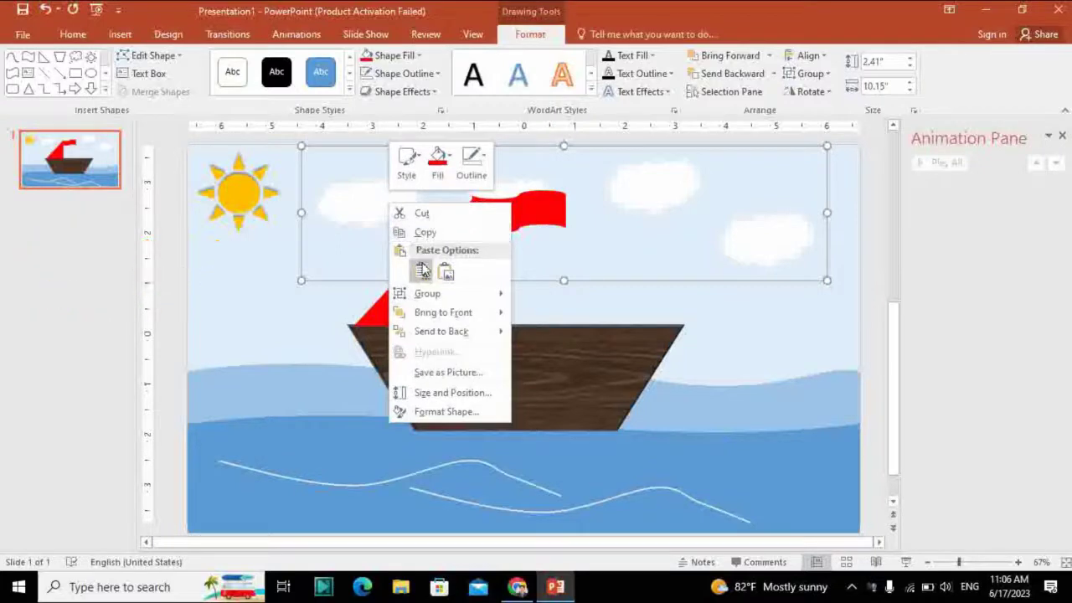
{"action": "left_click", "coordinate": [422, 274]}
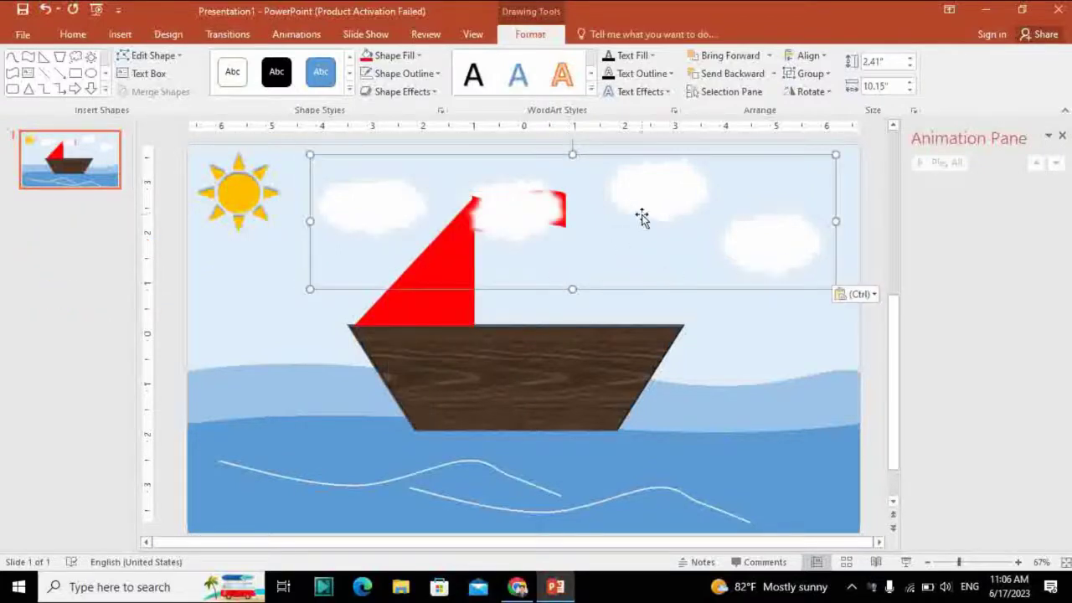
- Move the cloud copy right past the slide edge and select it with the original clouds
{"action": "left_click_drag", "start_coordinate": [642, 216], "coordinate": [737, 211]}
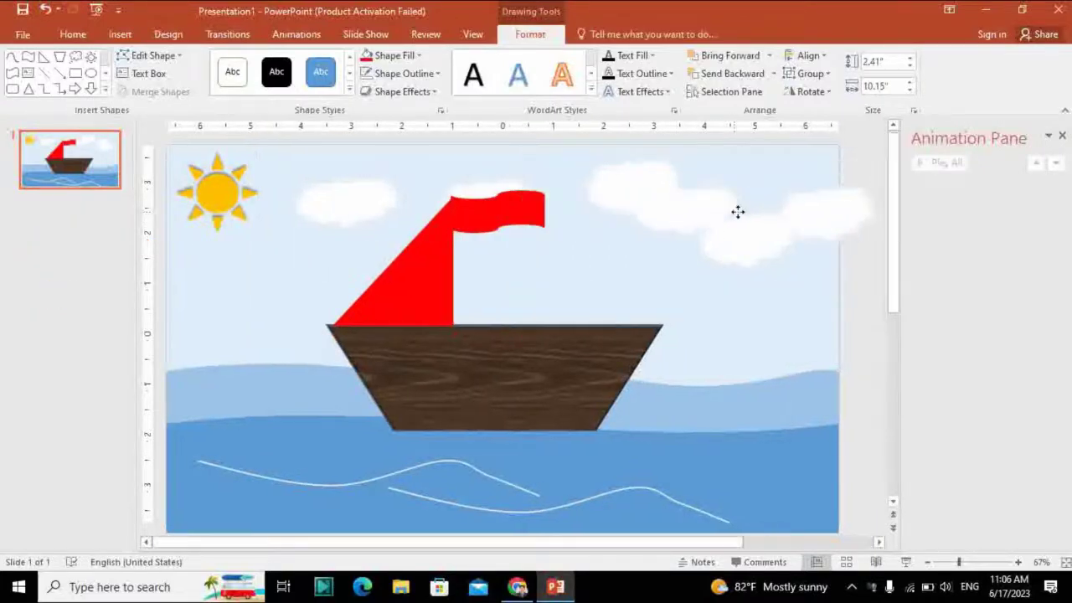
{"action": "mouse_move", "coordinate": [737, 212]}
{"action": "left_mouse_down"}
{"action": "mouse_move", "coordinate": [842, 217]}
{"action": "mouse_move", "coordinate": [768, 234]}
{"action": "left_mouse_up"}
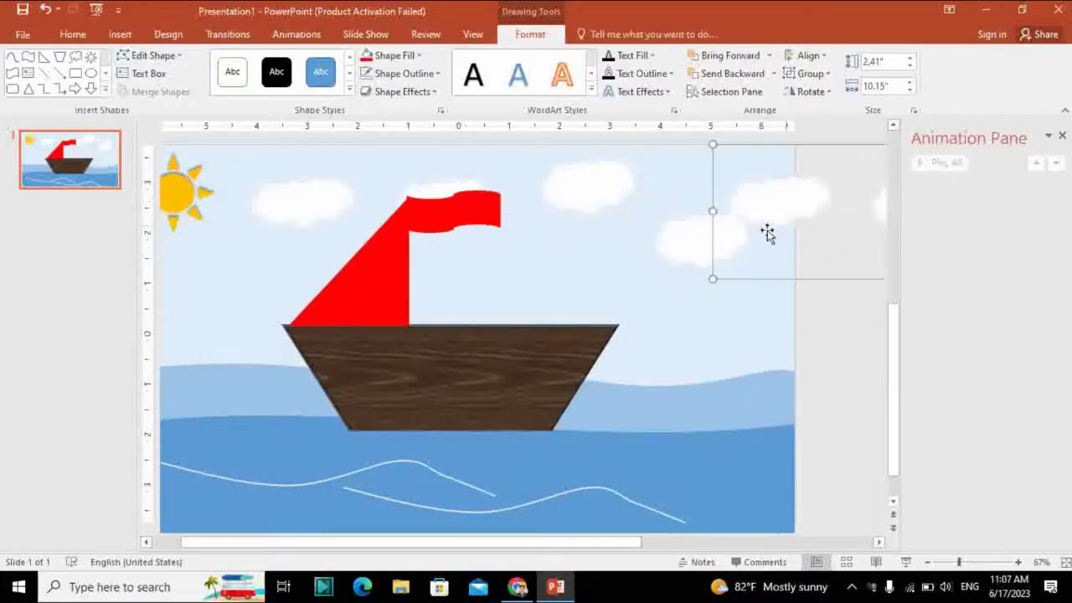
{"action": "left_click", "coordinate": [603, 189], "text": "shift"}
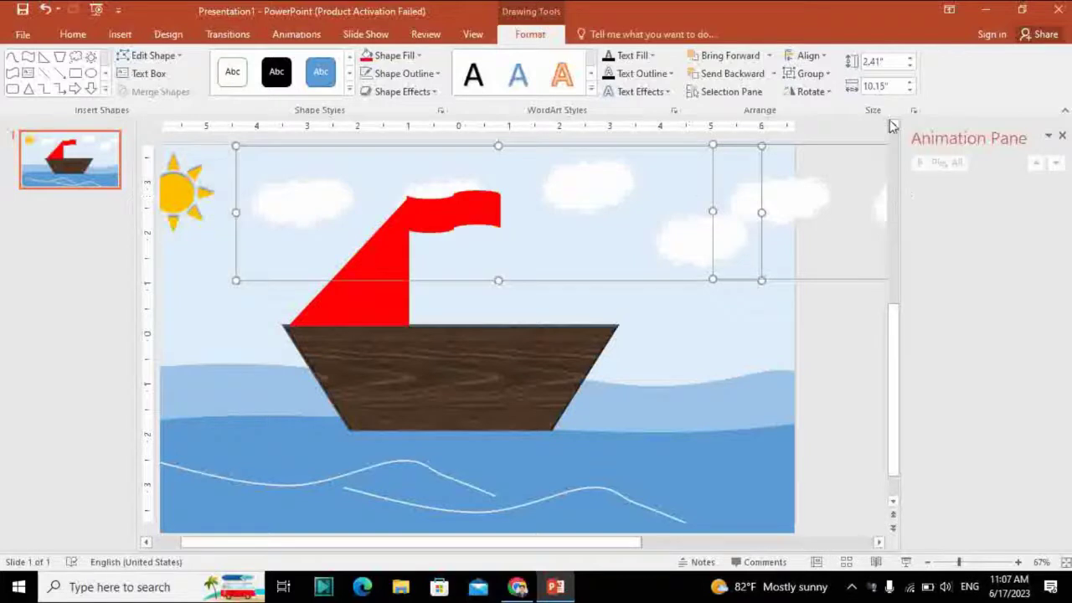
{"action": "right_click", "coordinate": [761, 199]}
- Group both cloud sets into one 2.44" by 19.61" object and shift the sea wave shape left
{"action": "mouse_move", "coordinate": [816, 292]}
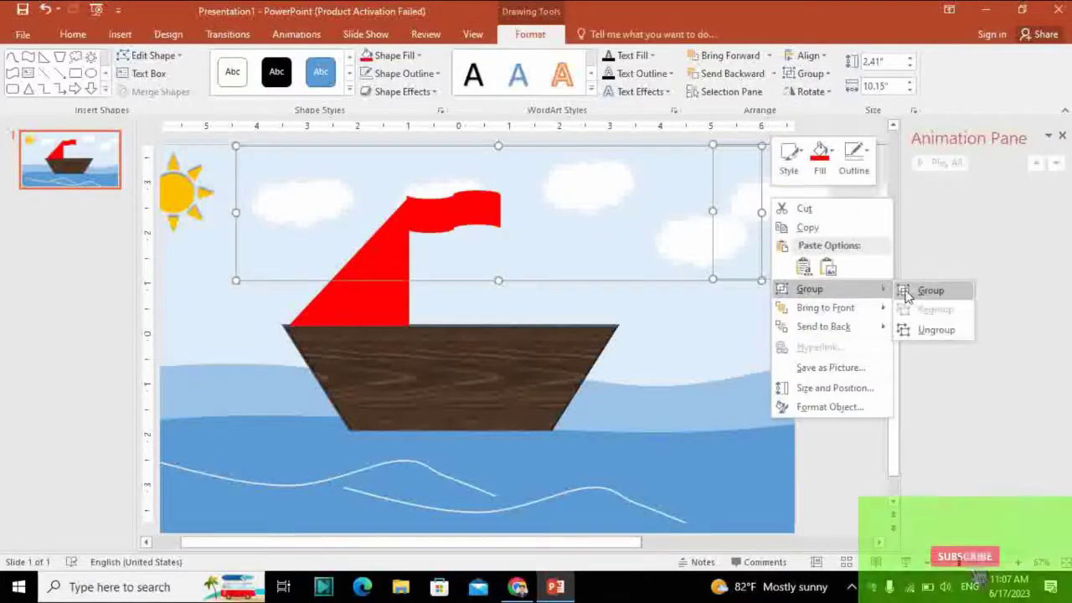
{"action": "left_click", "coordinate": [910, 289]}
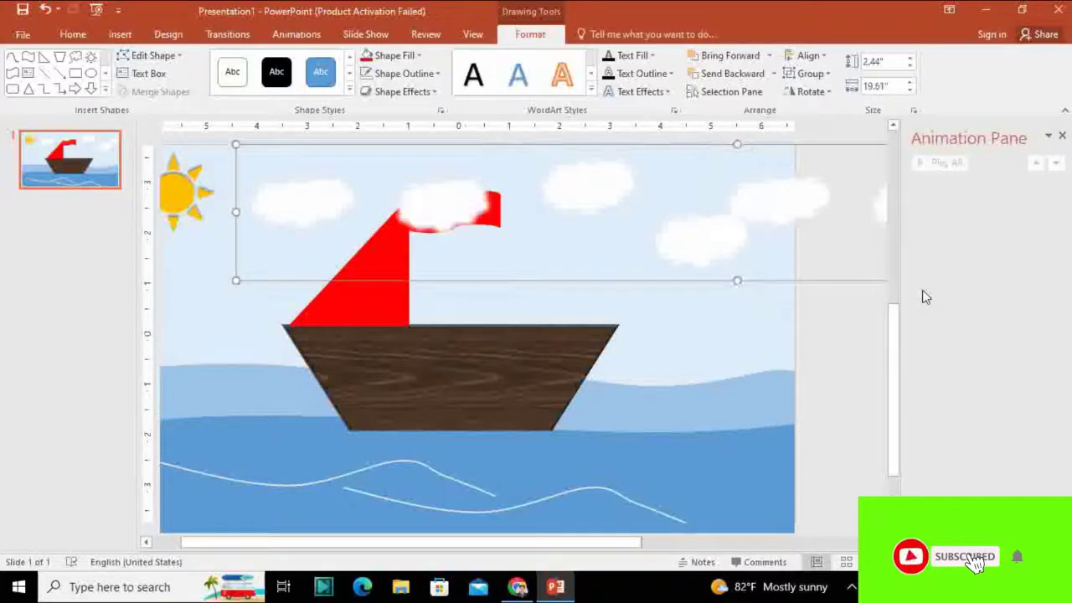
{"action": "left_click", "coordinate": [514, 471]}
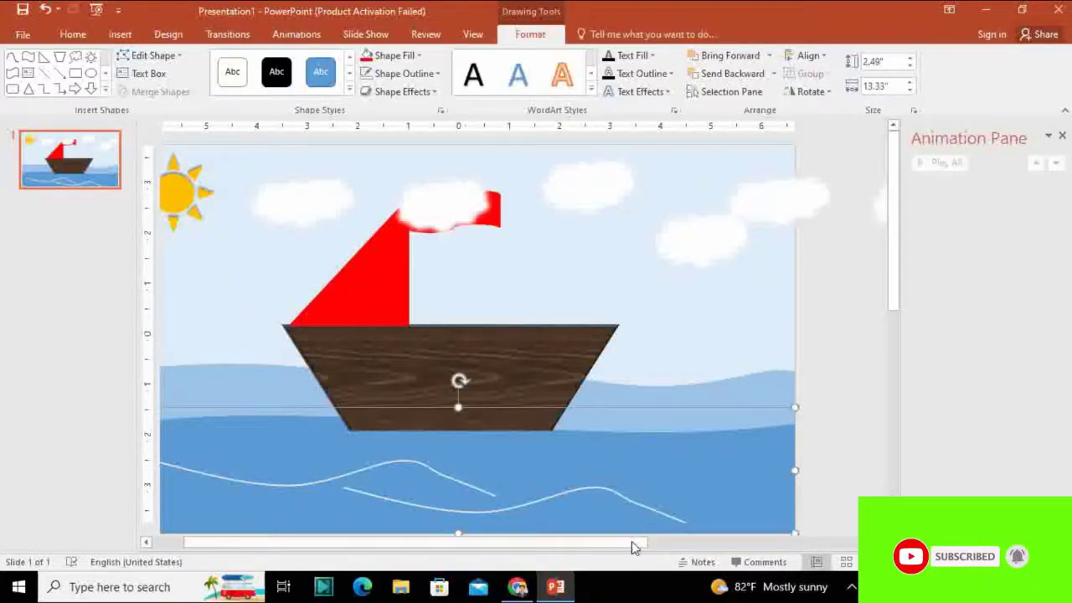
{"action": "left_click_drag", "start_coordinate": [634, 546], "coordinate": [500, 552]}
- Nudge the darker water shape up and left beneath the boat
{"action": "right_click", "coordinate": [539, 484]}
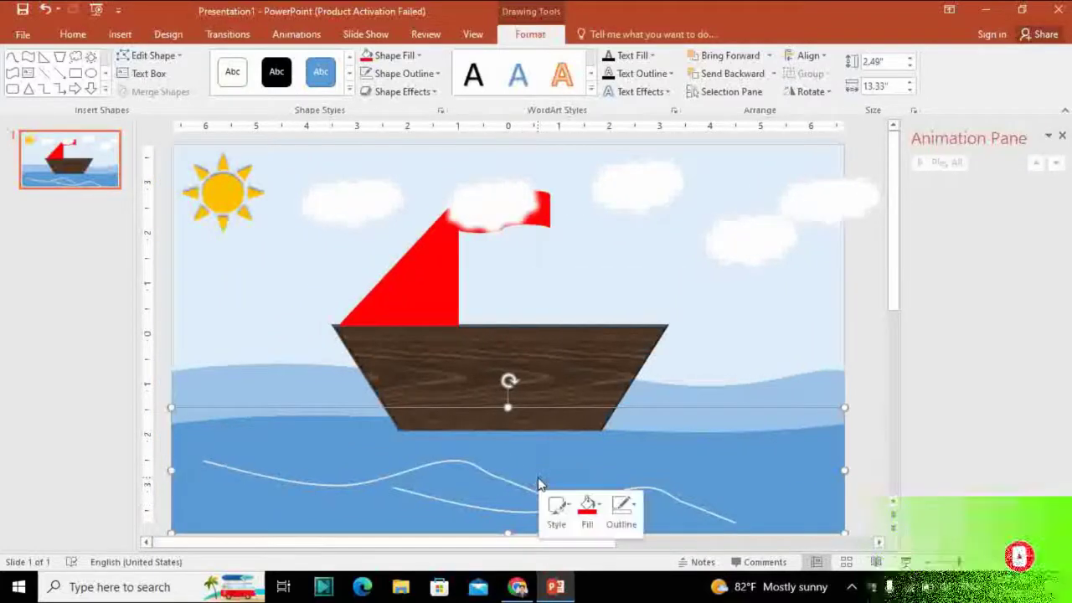
{"action": "left_click", "coordinate": [276, 394]}
{"action": "left_click", "coordinate": [275, 390]}
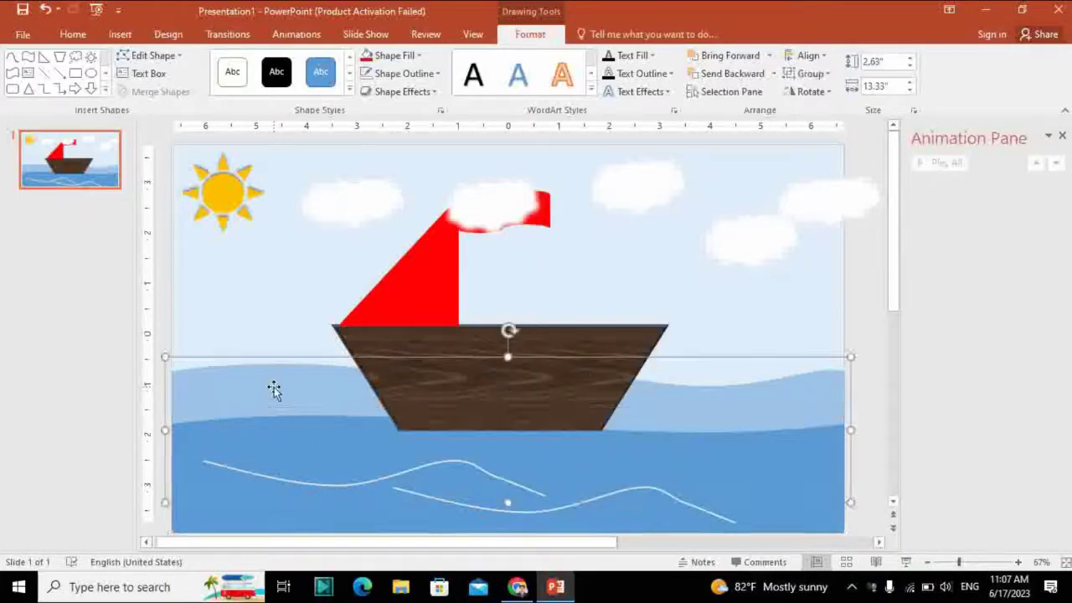
{"action": "left_click_drag", "start_coordinate": [274, 386], "coordinate": [281, 377]}
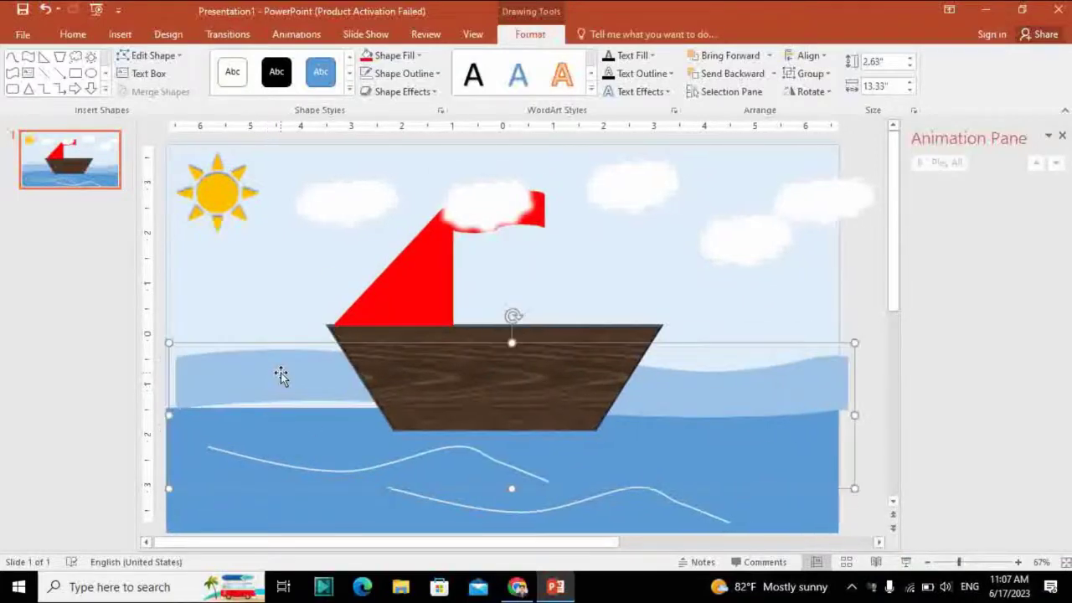
{"action": "left_click", "coordinate": [279, 374]}
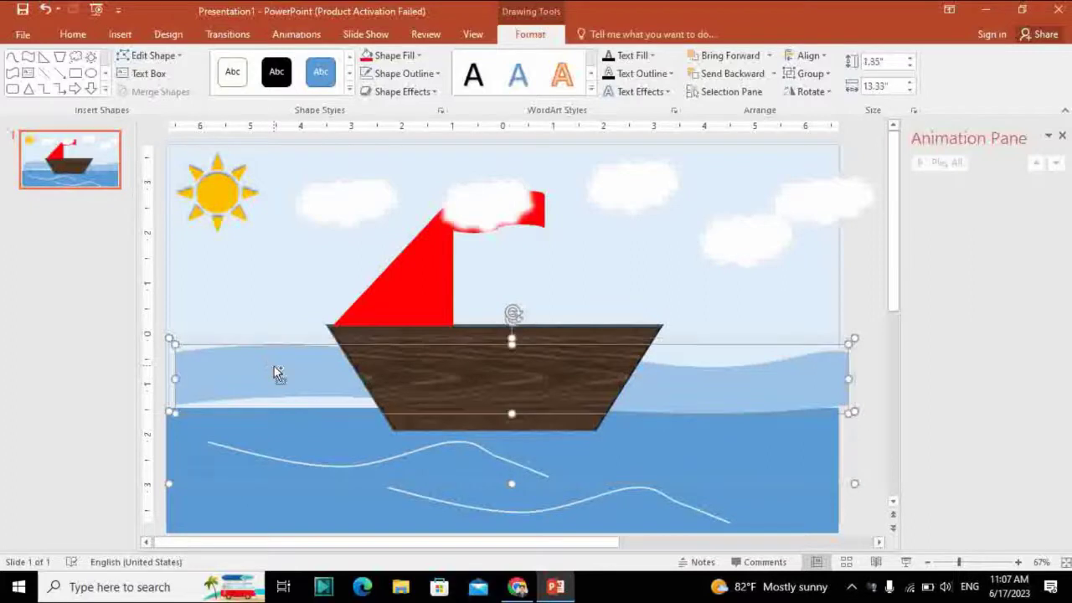
{"action": "left_click", "coordinate": [257, 432]}
{"action": "left_click_drag", "start_coordinate": [232, 404], "coordinate": [228, 402]}
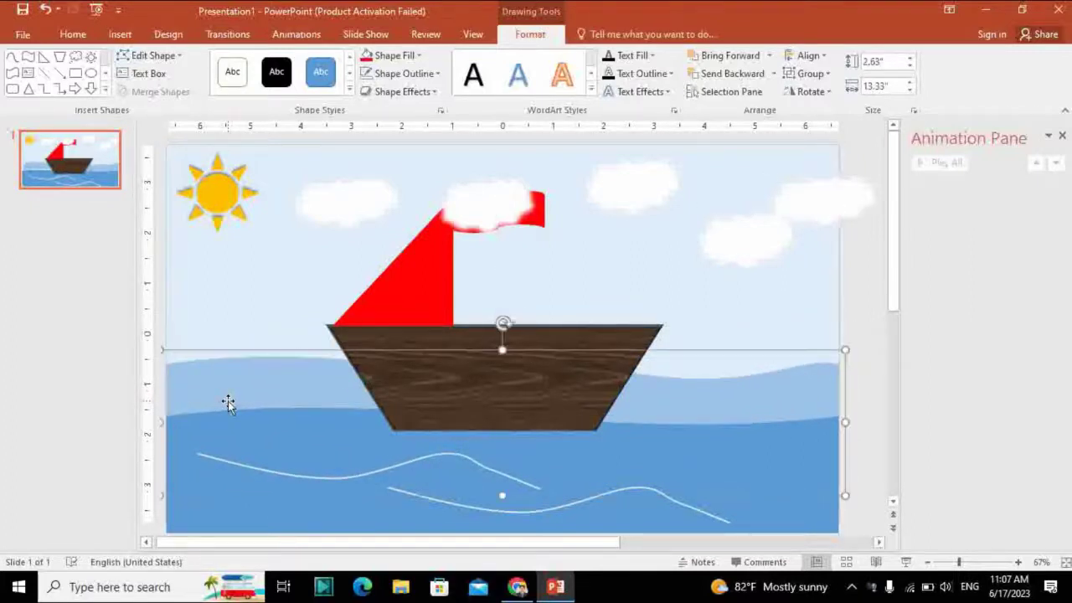
- Group the two water shapes into one object
{"action": "left_click", "coordinate": [786, 526], "text": "shift"}
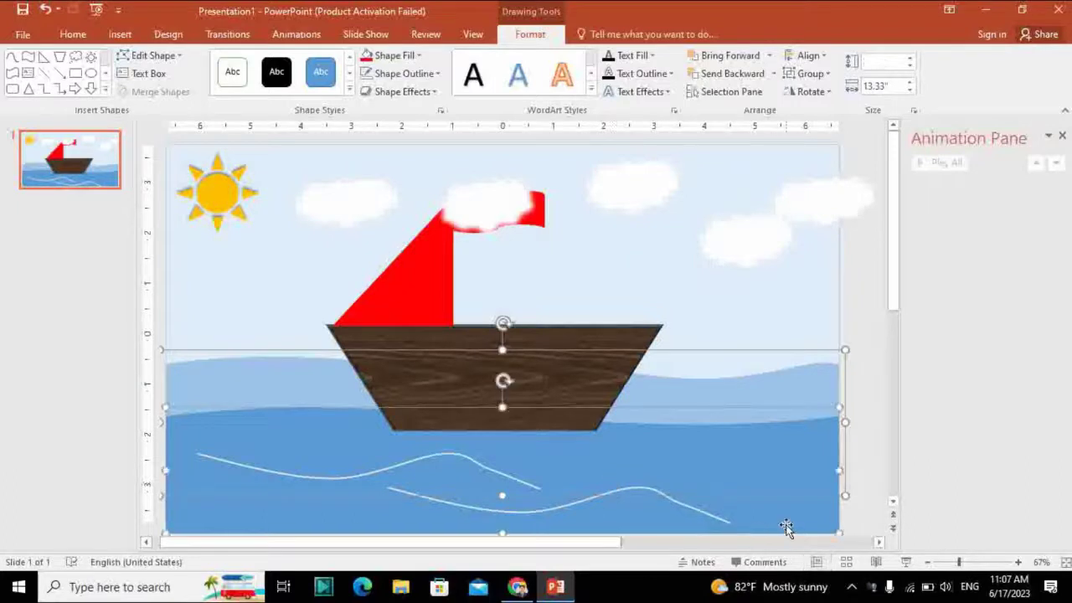
{"action": "right_click", "coordinate": [782, 507]}
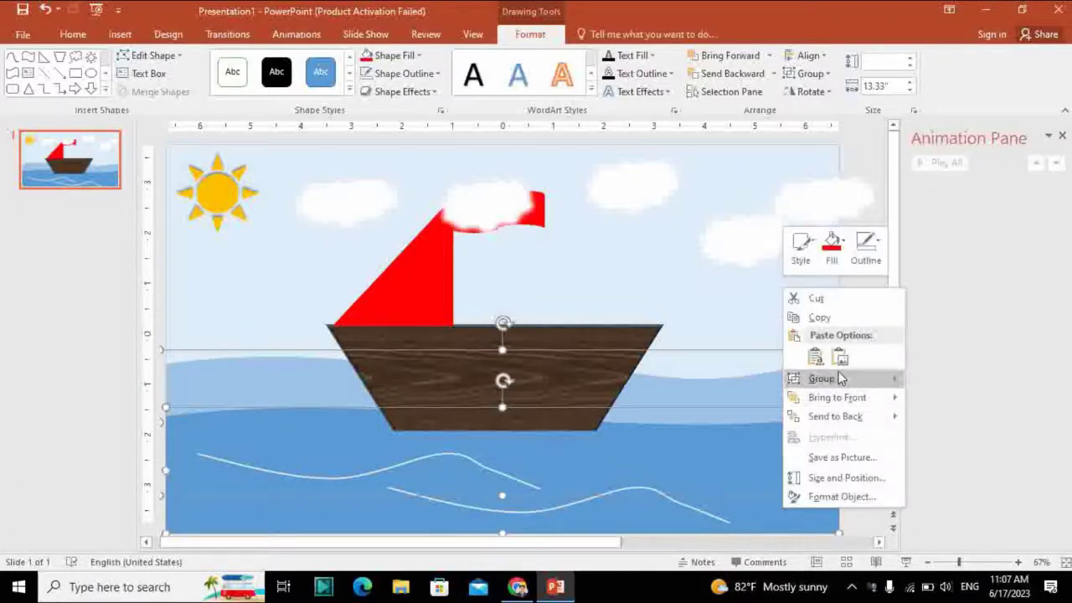
{"action": "mouse_move", "coordinate": [832, 378]}
{"action": "left_click", "coordinate": [940, 381]}
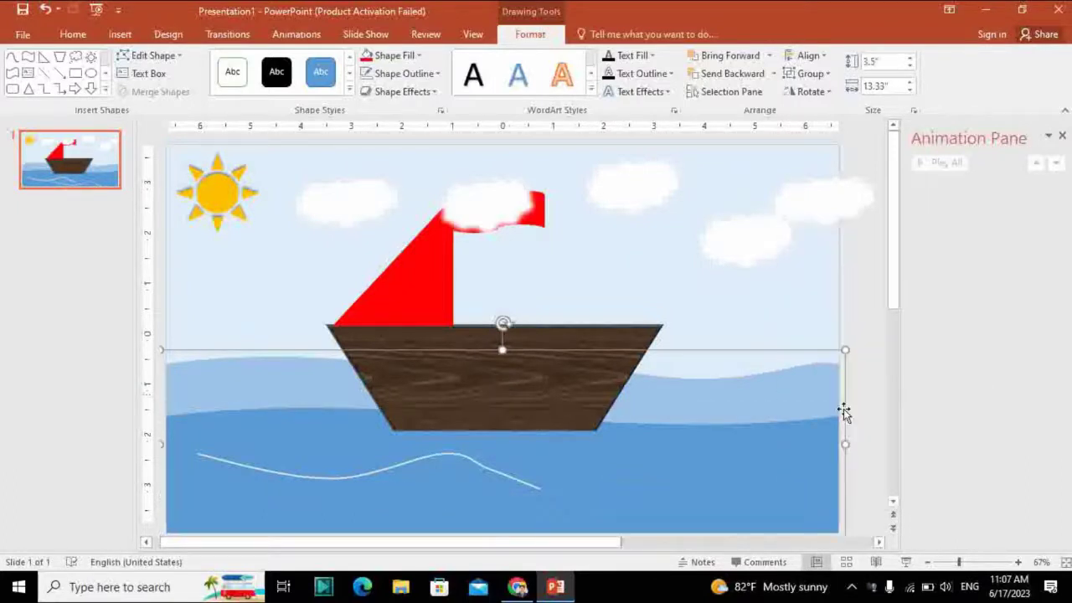
- Copy the water group, paste a duplicate, and move it left over the hull
{"action": "right_click", "coordinate": [619, 481]}
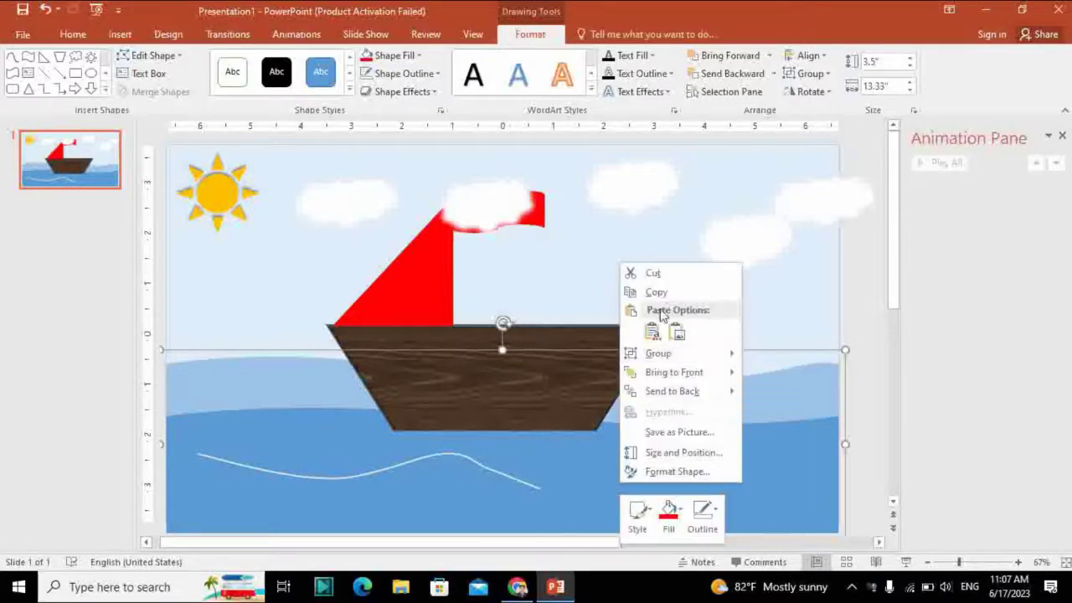
{"action": "left_click", "coordinate": [658, 293]}
{"action": "right_click", "coordinate": [673, 444]}
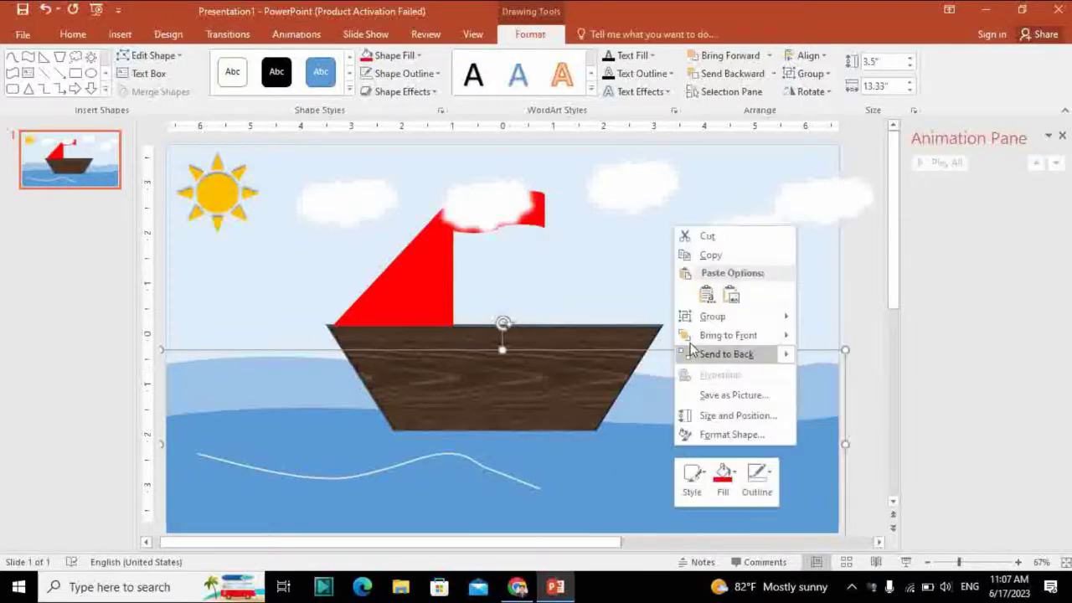
{"action": "left_click", "coordinate": [708, 294]}
{"action": "mouse_move", "coordinate": [634, 466]}
{"action": "left_mouse_down"}
{"action": "mouse_move", "coordinate": [368, 474]}
{"action": "mouse_move", "coordinate": [482, 467]}
{"action": "mouse_move", "coordinate": [283, 453]}
{"action": "left_mouse_up"}
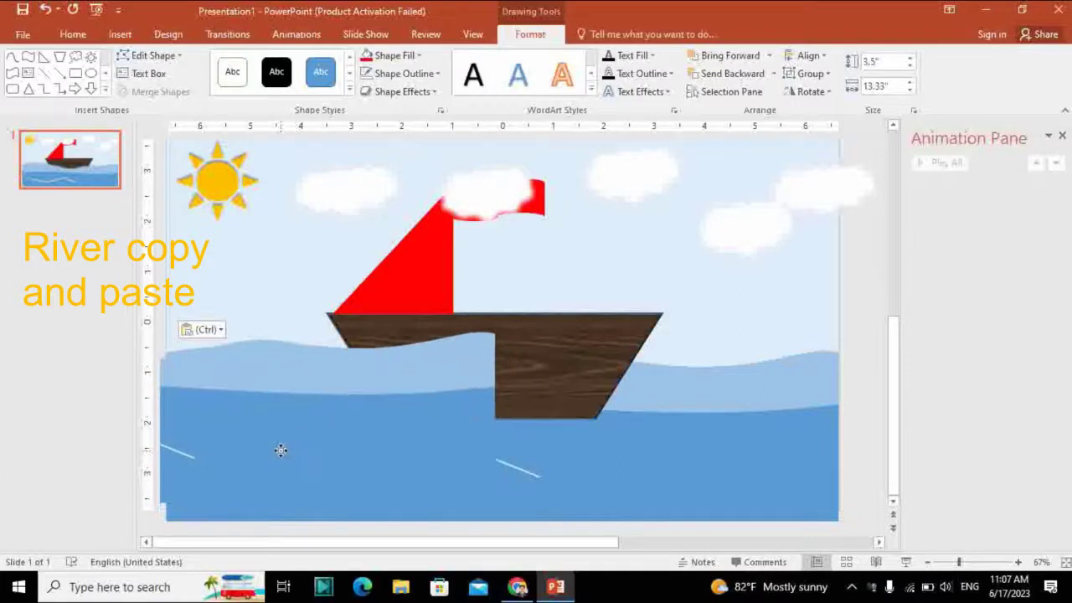
- Drag the copied water group past the slide's left edge to extend the sea leftward
{"action": "left_click_drag", "start_coordinate": [283, 453], "coordinate": [382, 493]}
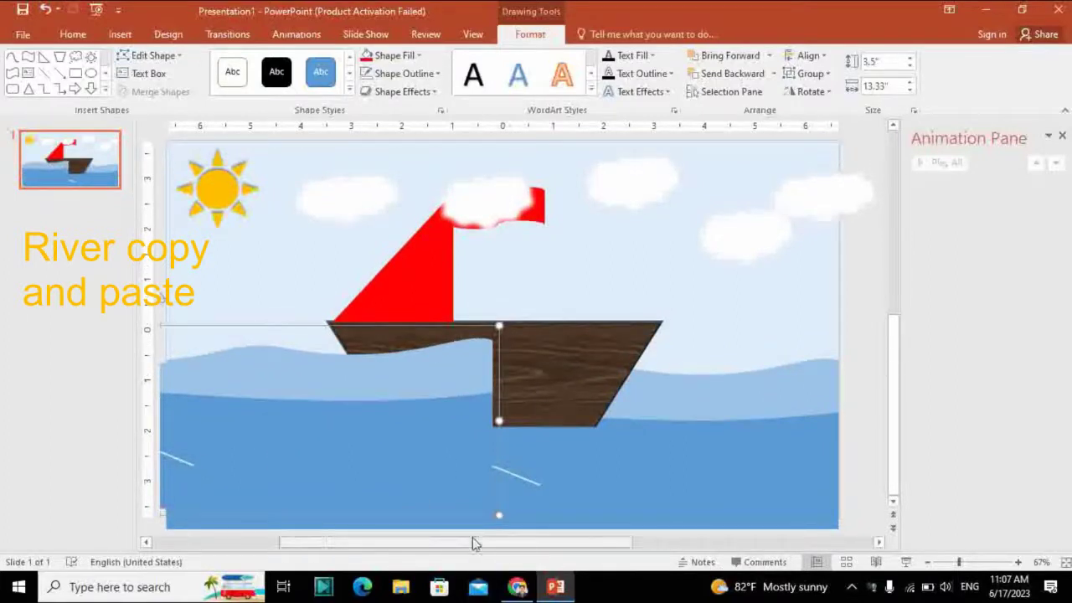
{"action": "left_click_drag", "start_coordinate": [578, 547], "coordinate": [406, 543]}
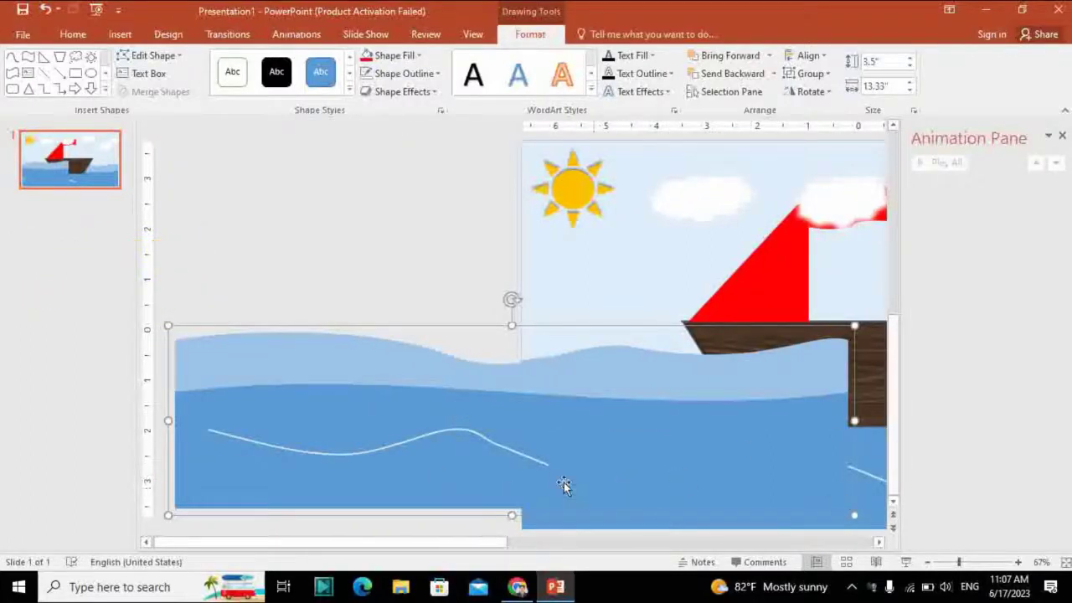
{"action": "mouse_move", "coordinate": [564, 482]}
{"action": "left_mouse_down"}
{"action": "mouse_move", "coordinate": [534, 498]}
{"action": "mouse_move", "coordinate": [391, 496]}
{"action": "left_mouse_up"}
{"action": "left_click_drag", "start_coordinate": [522, 493], "coordinate": [432, 494]}
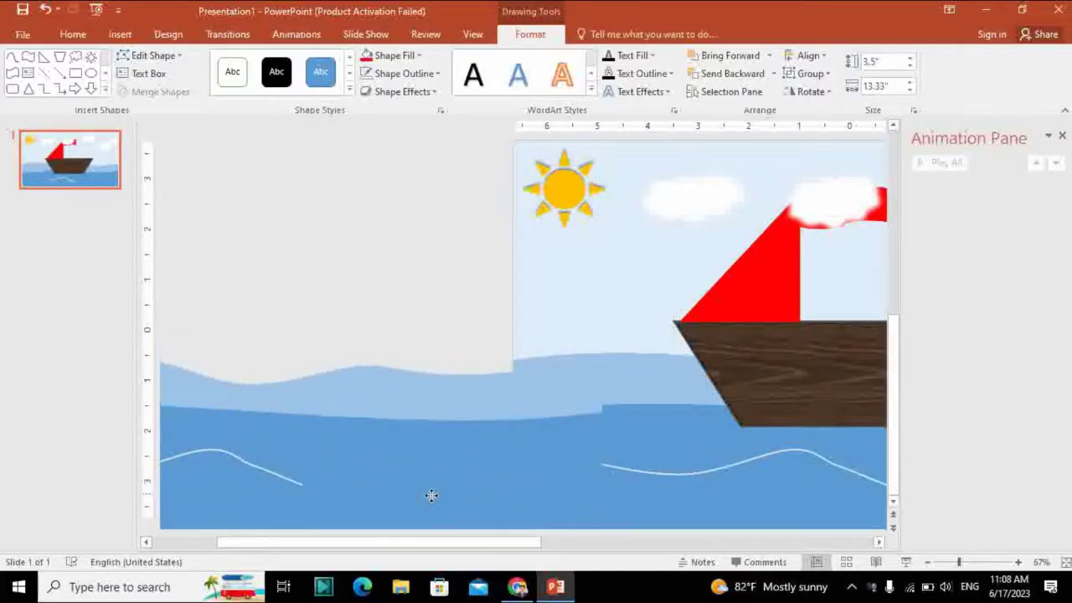
- Group the original and copied water into one 3.5" by 24.9" sea, then select the clouds
{"action": "left_click", "coordinate": [702, 494], "text": "shift"}
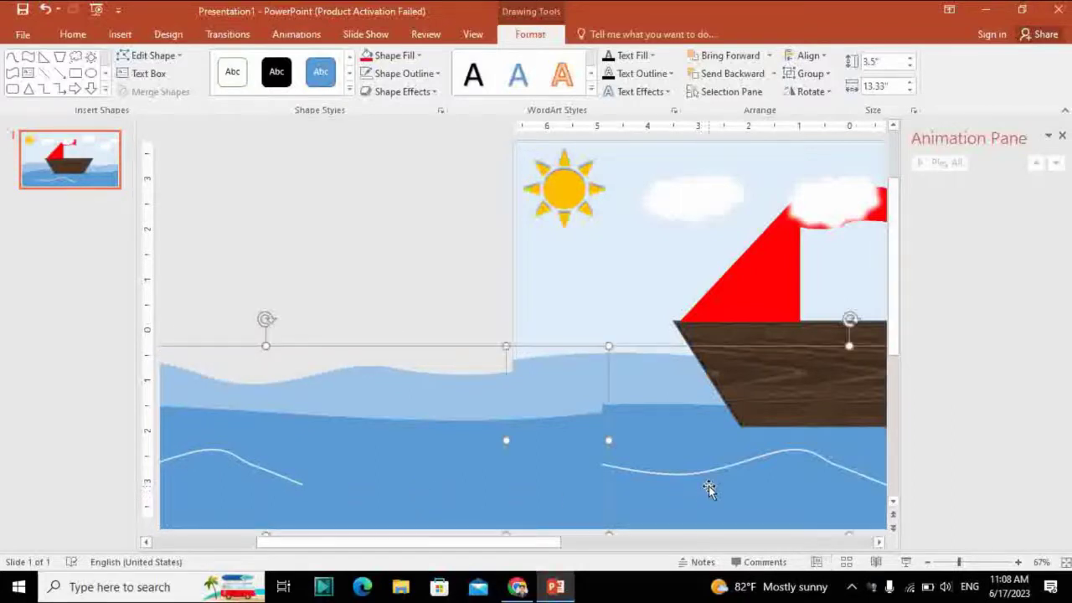
{"action": "right_click", "coordinate": [699, 474]}
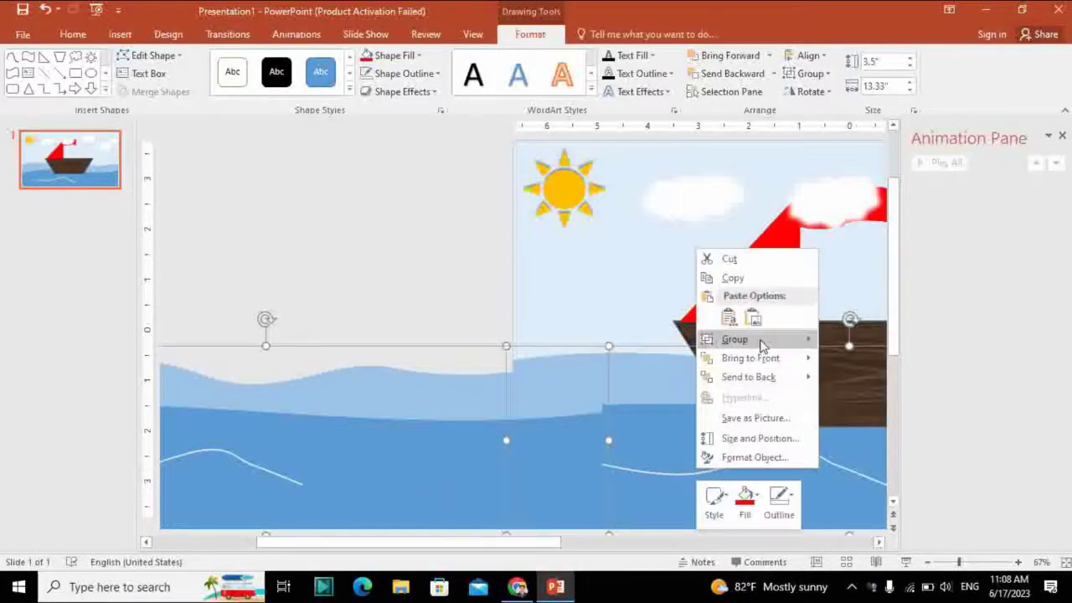
{"action": "mouse_move", "coordinate": [737, 340]}
{"action": "left_click", "coordinate": [839, 339]}
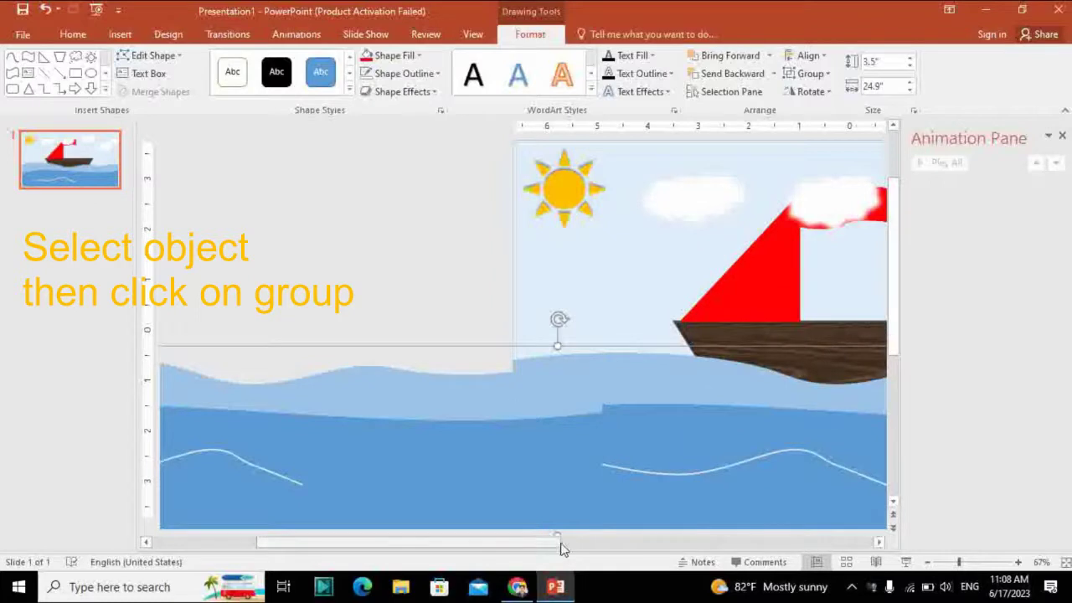
{"action": "left_click_drag", "start_coordinate": [542, 547], "coordinate": [704, 534]}
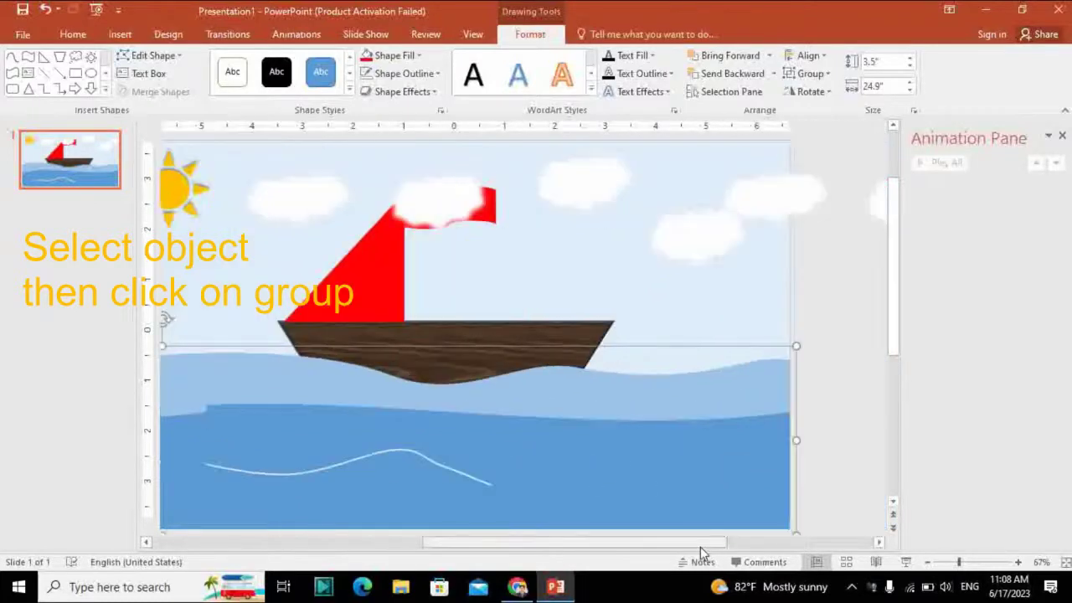
{"action": "left_click", "coordinate": [558, 199]}
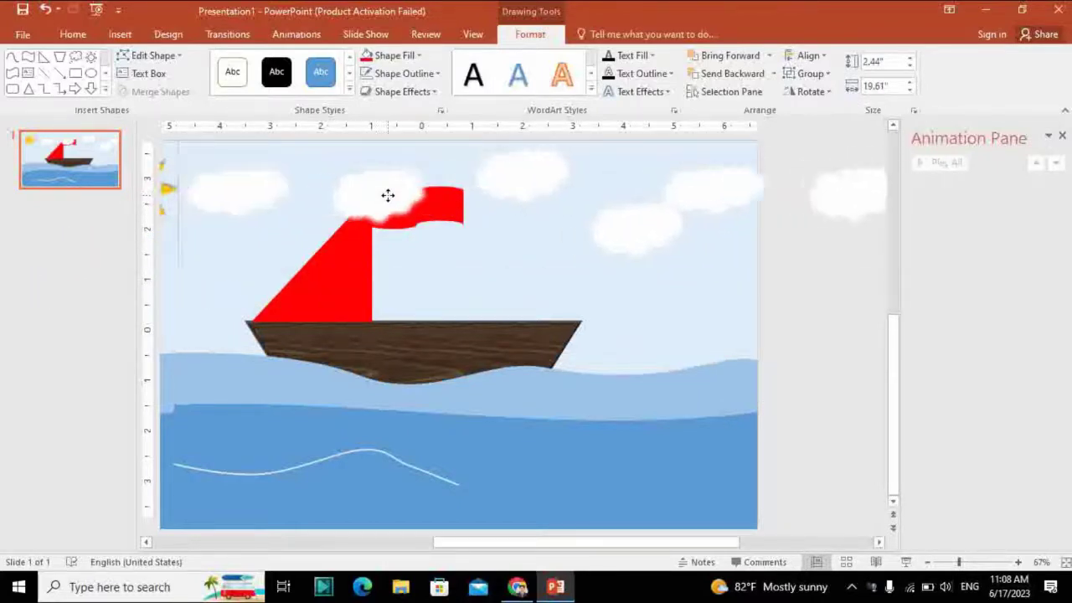
- Shrink the sail slightly and give the cloud group a Left motion path animation
{"action": "left_click", "coordinate": [369, 255]}
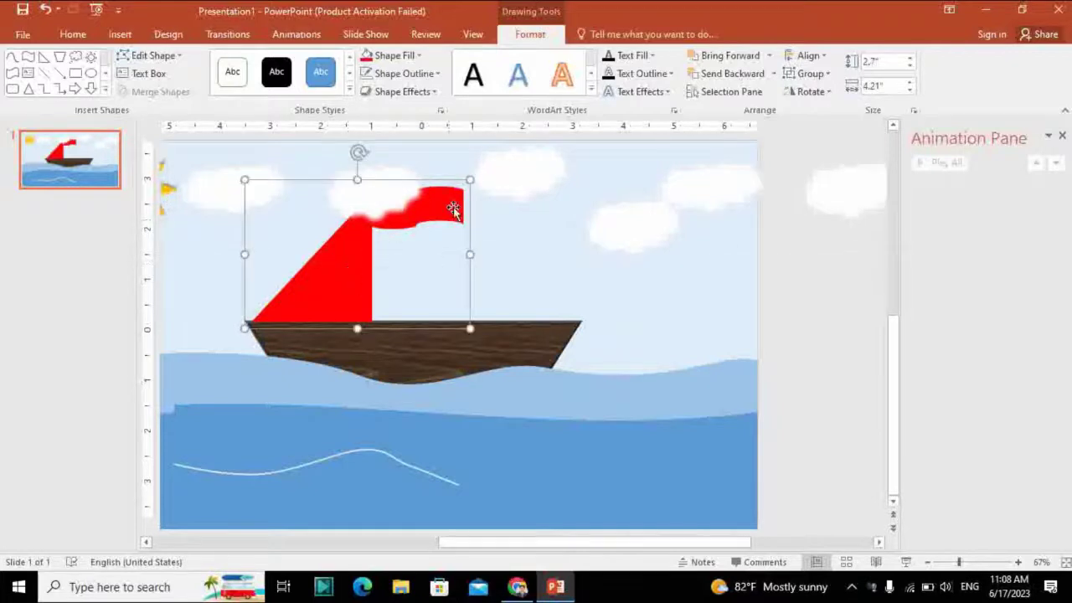
{"action": "left_click_drag", "start_coordinate": [470, 180], "coordinate": [465, 201]}
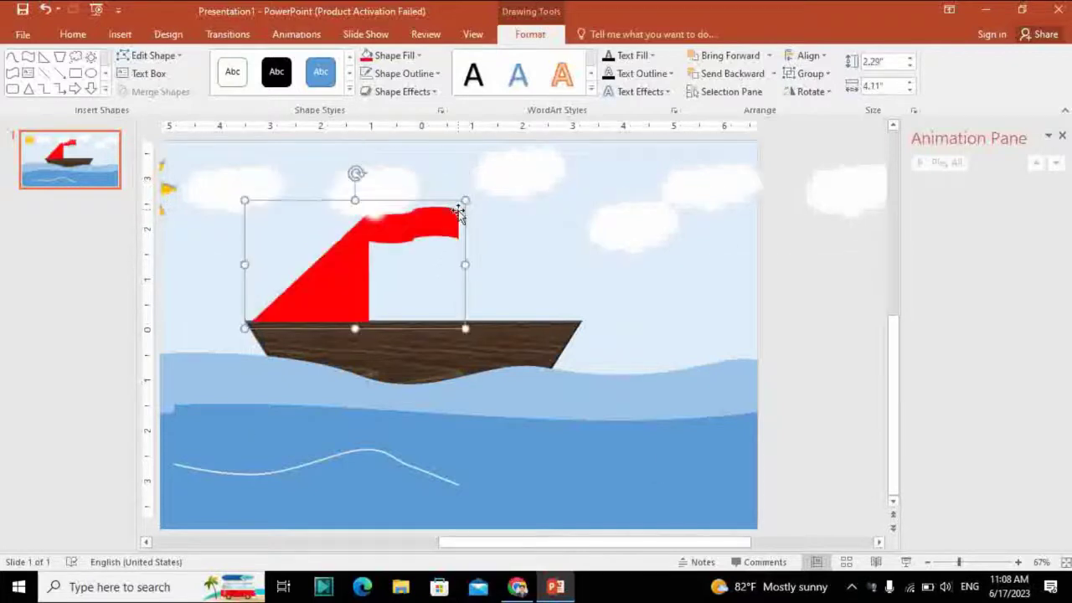
{"action": "left_click", "coordinate": [511, 172]}
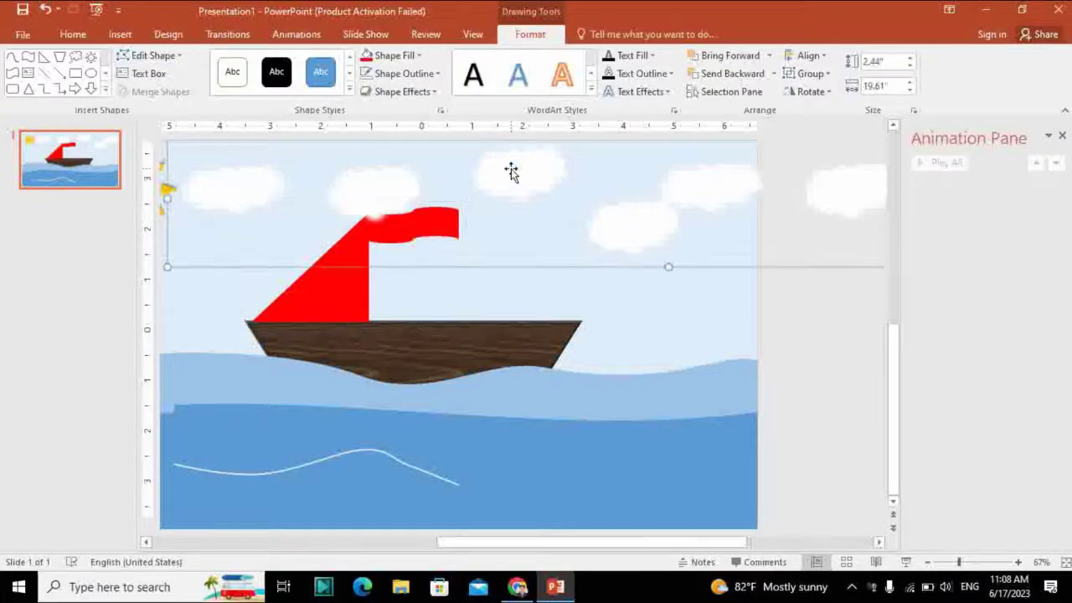
{"action": "left_click", "coordinate": [303, 37]}
{"action": "left_click", "coordinate": [670, 88]}
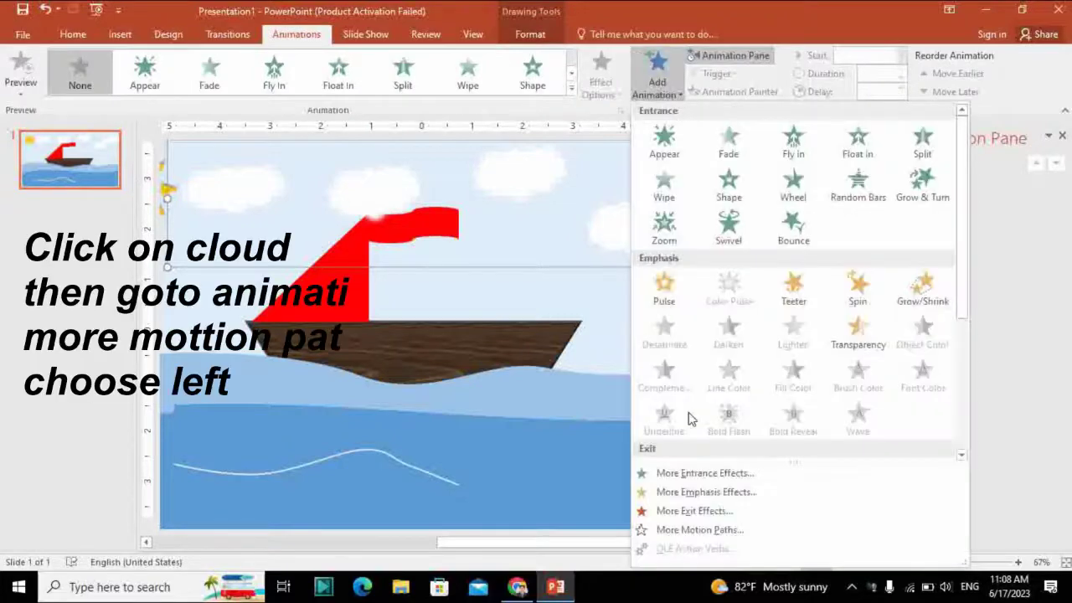
{"action": "left_click", "coordinate": [692, 530]}
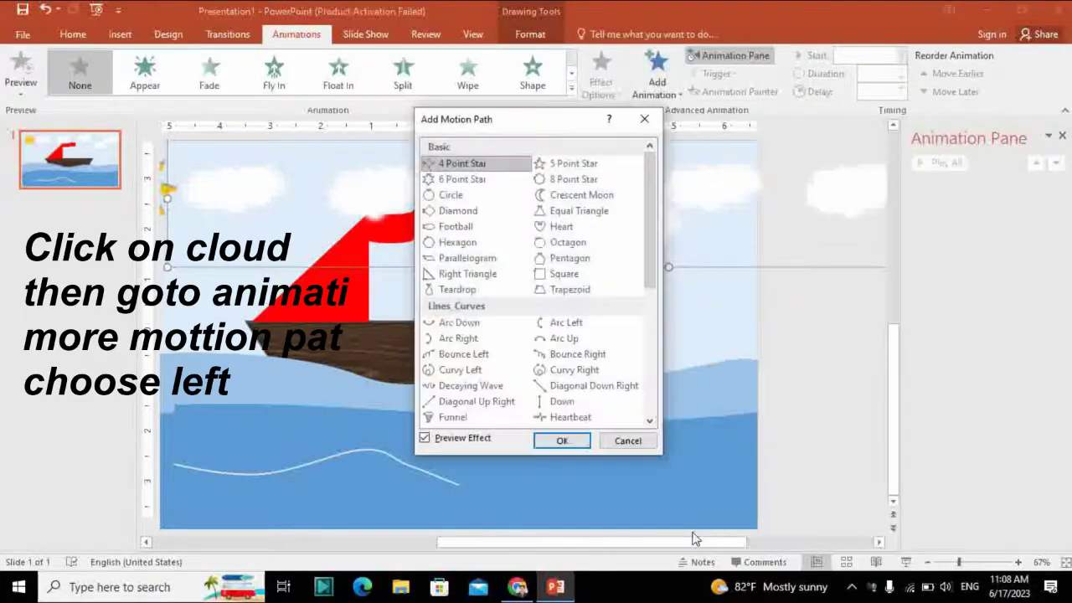
{"action": "left_click_drag", "start_coordinate": [655, 259], "coordinate": [656, 393]}
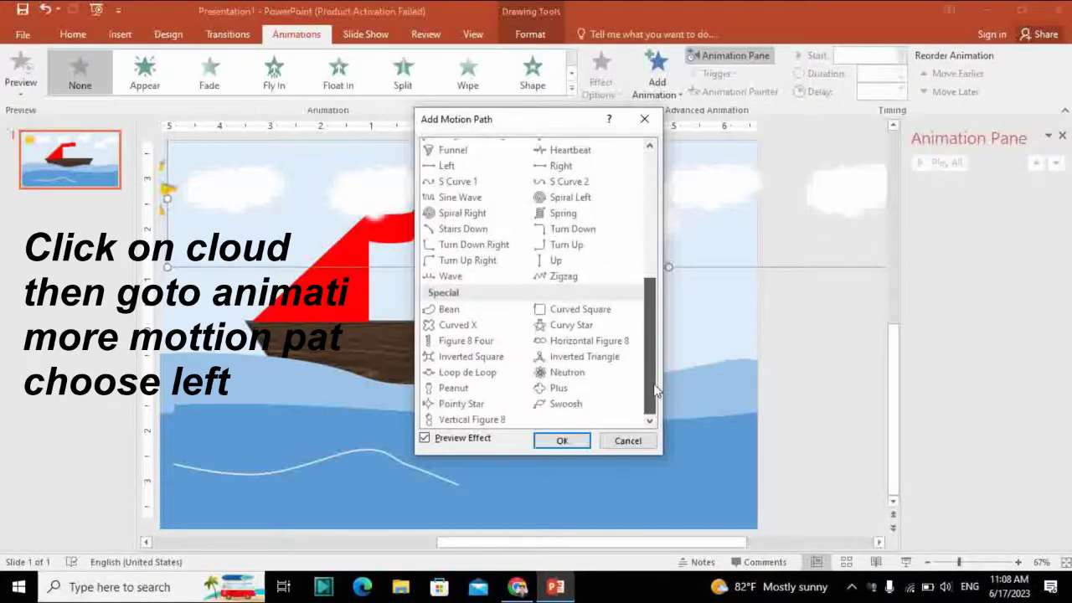
{"action": "left_click", "coordinate": [473, 167]}
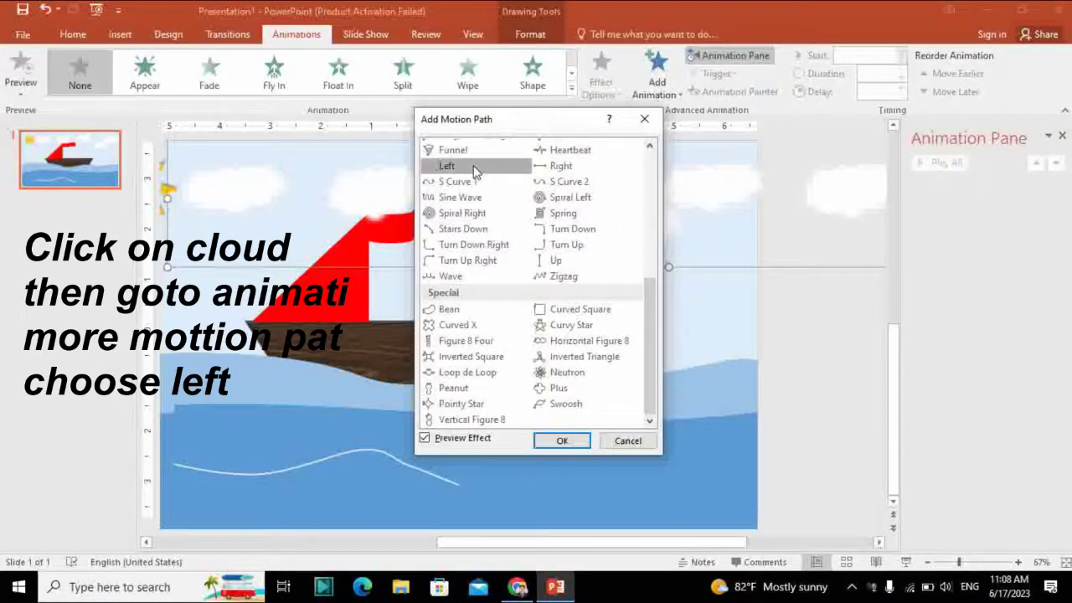
{"action": "left_click", "coordinate": [573, 442]}
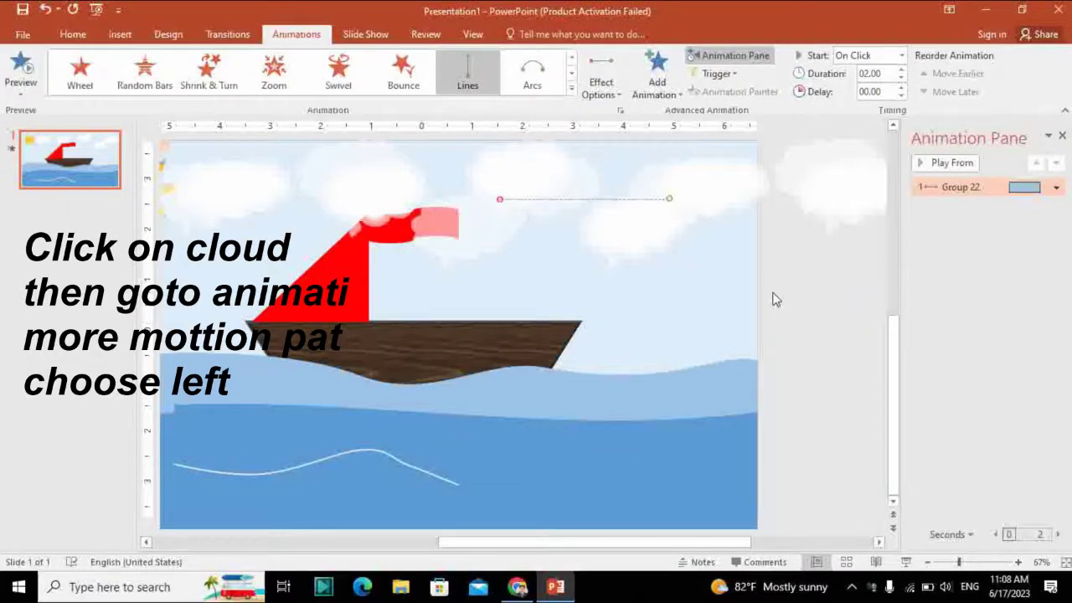
- Set the clouds' Left motion path smooth start, smooth end and bounce end to 0 sec
{"action": "left_click", "coordinate": [1057, 187]}
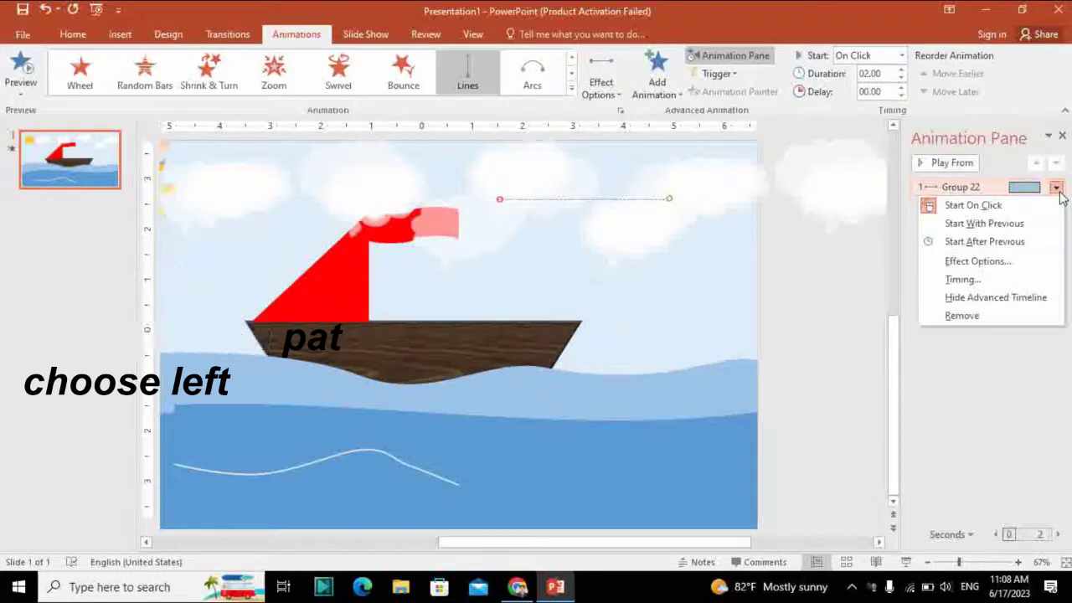
{"action": "left_click", "coordinate": [978, 262]}
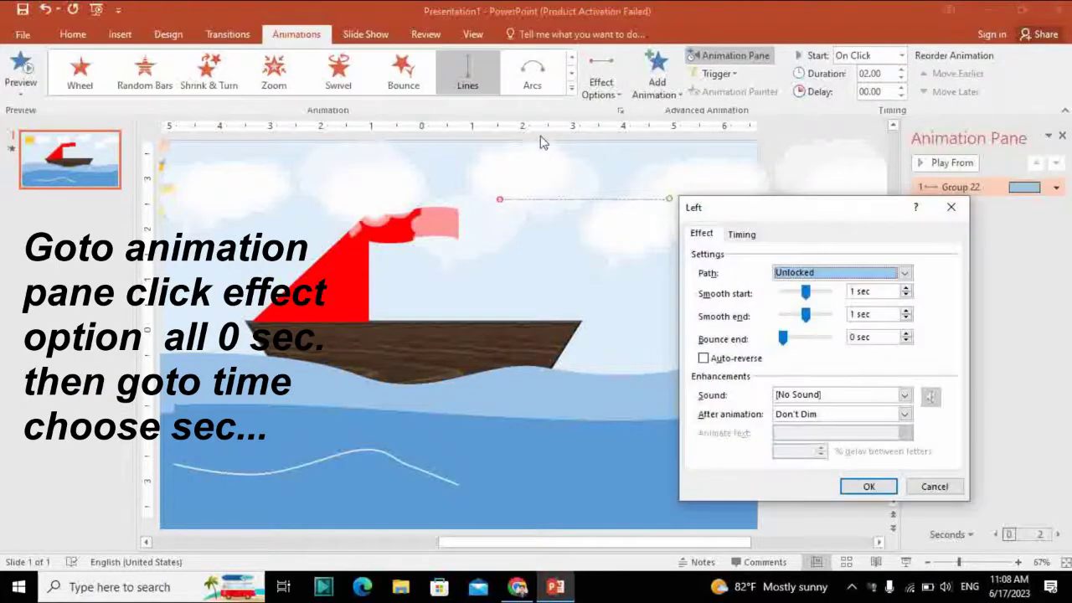
{"action": "left_click", "coordinate": [708, 236]}
{"action": "mouse_move", "coordinate": [807, 292]}
{"action": "left_mouse_down"}
{"action": "mouse_move", "coordinate": [783, 291]}
{"action": "mouse_move", "coordinate": [780, 316]}
{"action": "left_mouse_up"}
{"action": "left_click", "coordinate": [782, 336]}
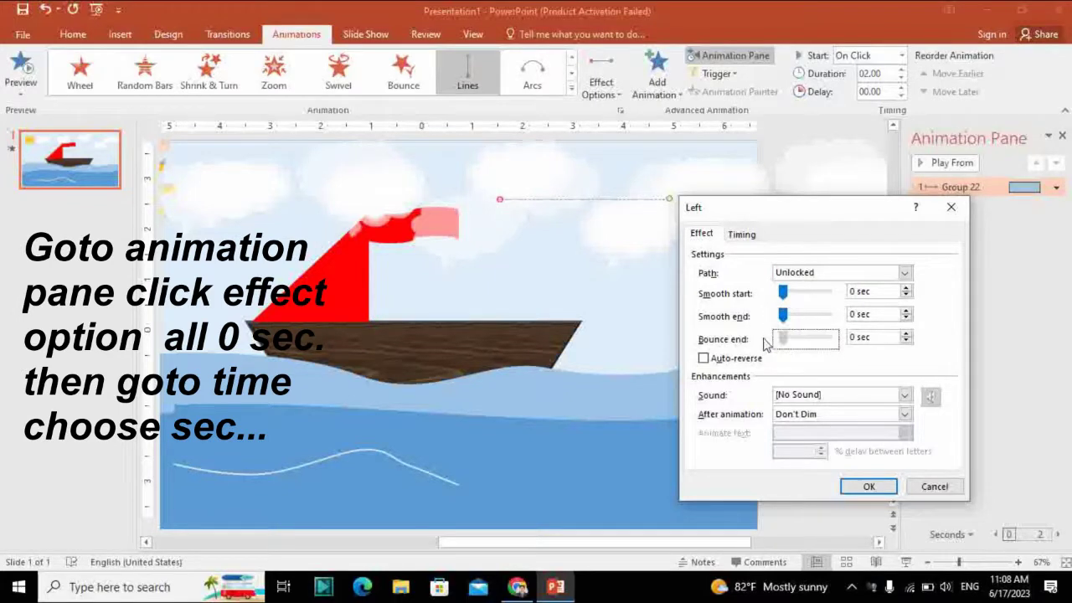
- Keep the Left path's duration at 2 seconds (Medium) and repeat it 5 times
{"action": "left_click", "coordinate": [742, 235]}
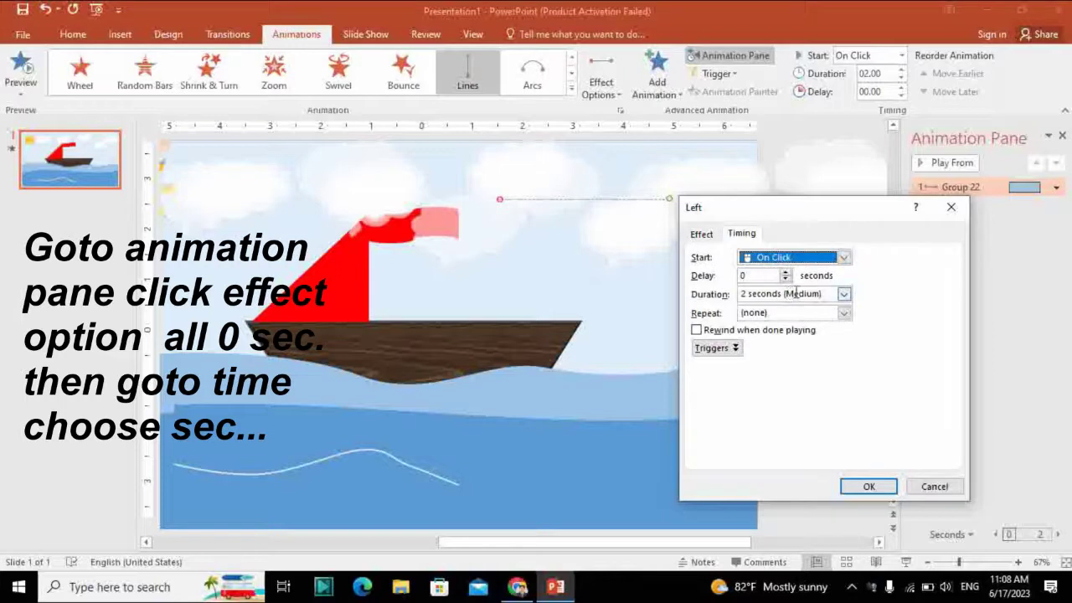
{"action": "left_click", "coordinate": [845, 294]}
{"action": "left_click", "coordinate": [783, 331]}
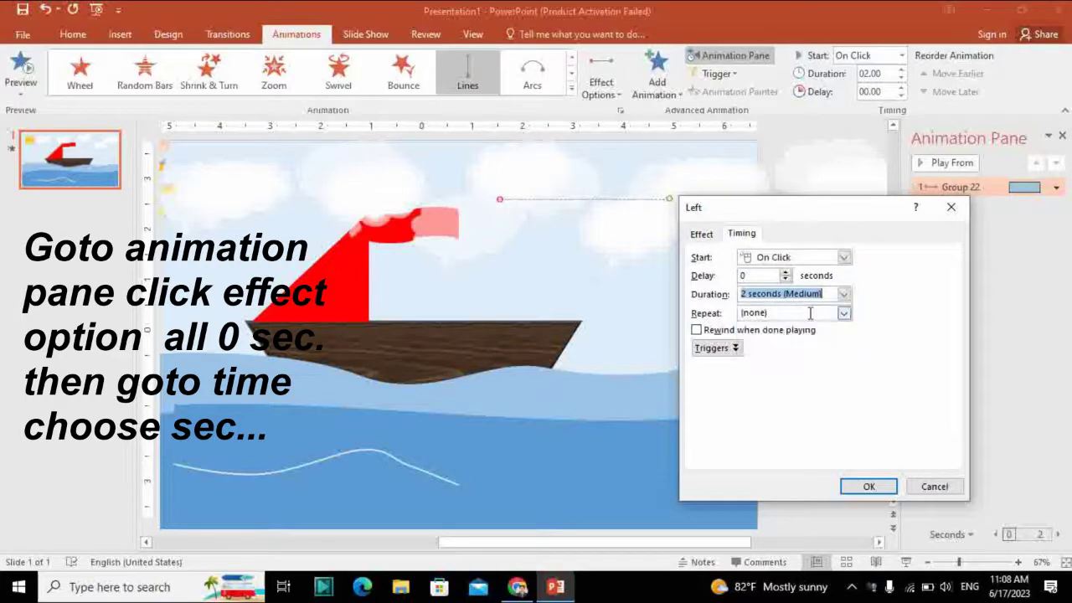
{"action": "left_click", "coordinate": [844, 314]}
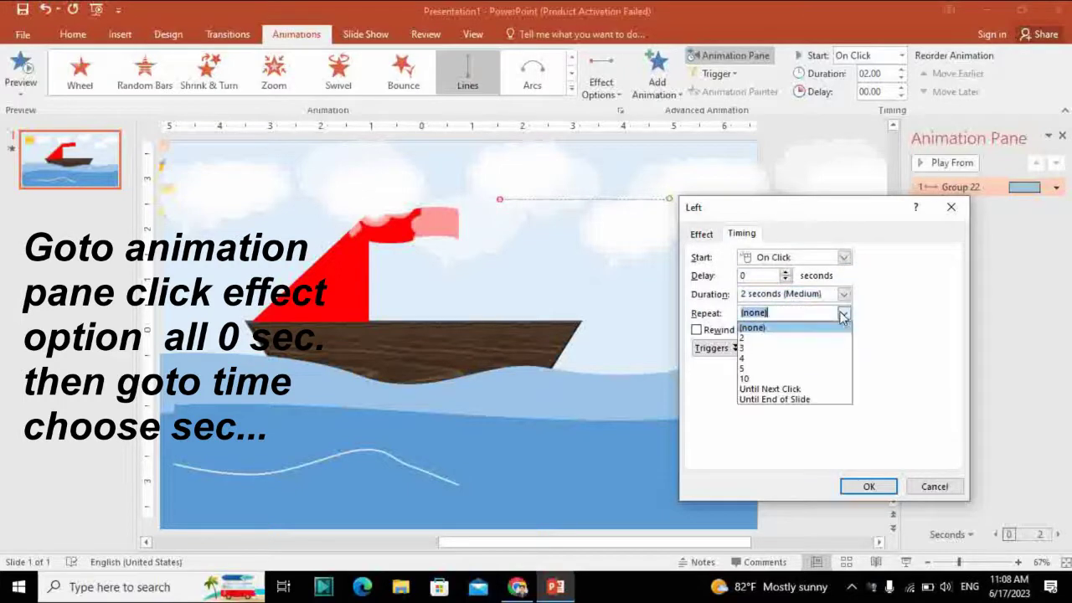
{"action": "left_click", "coordinate": [757, 369]}
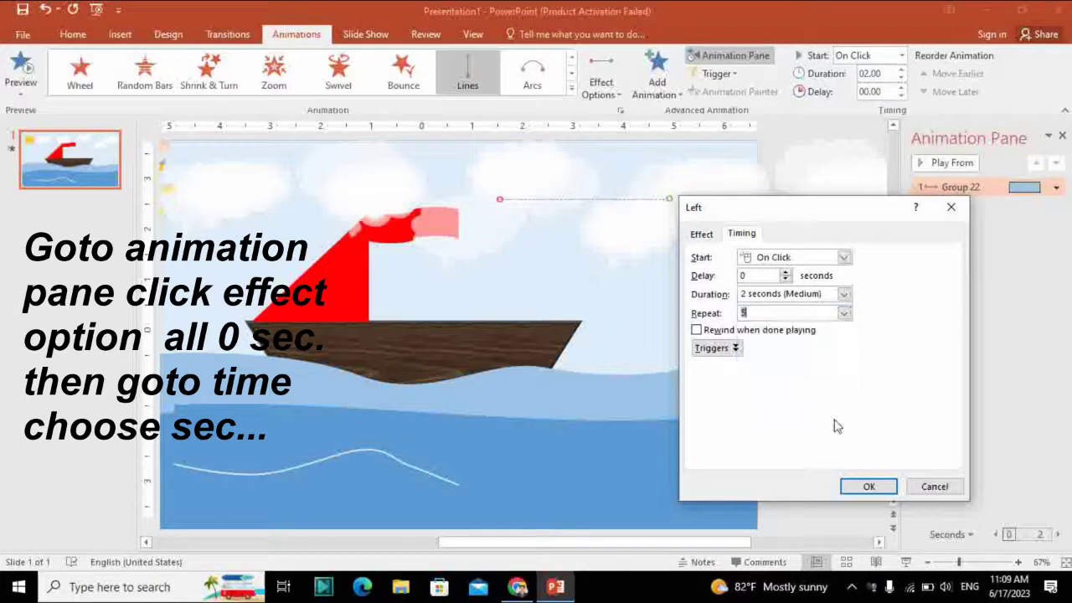
{"action": "left_click", "coordinate": [868, 488]}
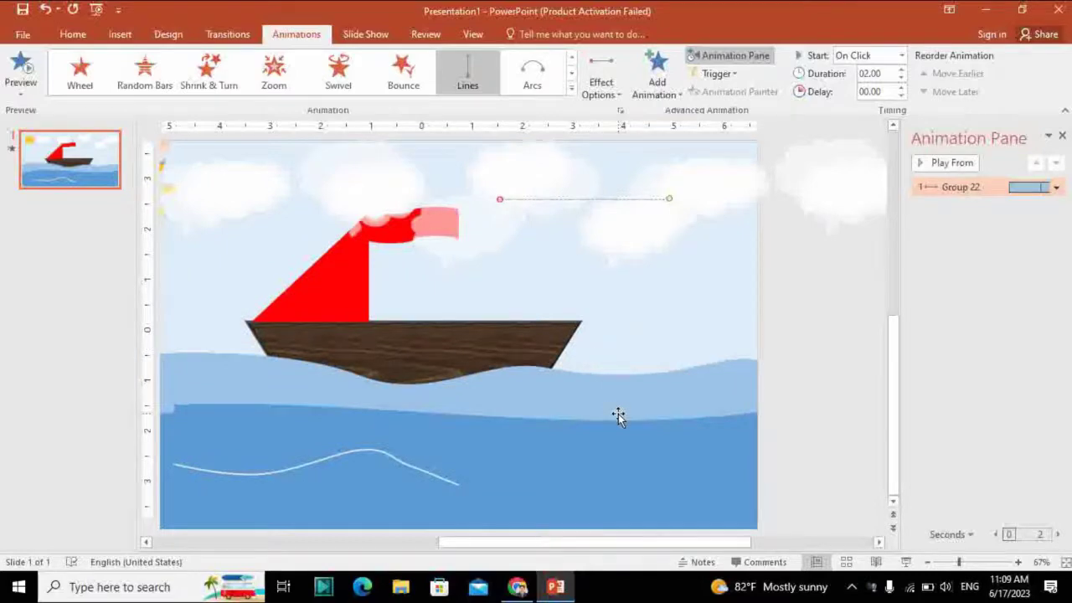
- Apply the Right motion path from More Motion Paths to the river group
{"action": "left_click", "coordinate": [603, 429]}
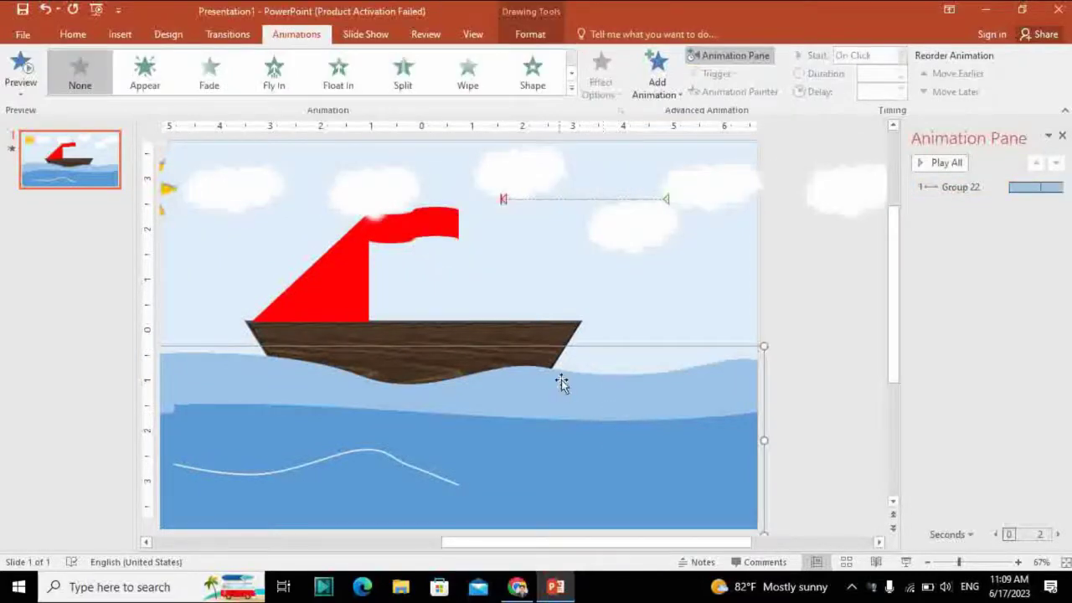
{"action": "left_click", "coordinate": [656, 94]}
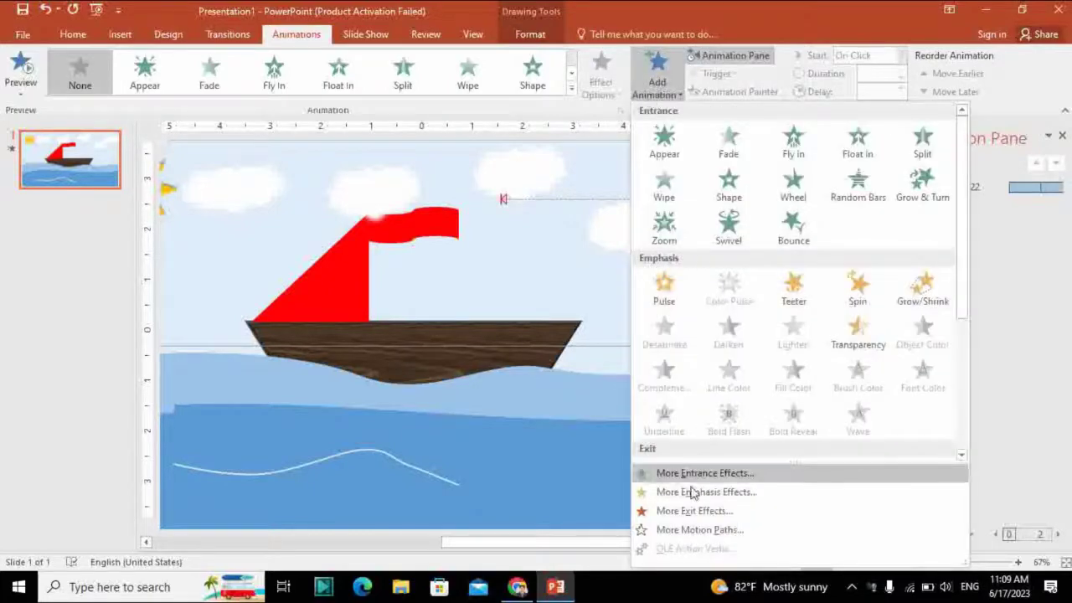
{"action": "left_click", "coordinate": [685, 530]}
{"action": "scroll", "coordinate": [656, 300], "scroll_direction": "down", "scroll_amount": 4}
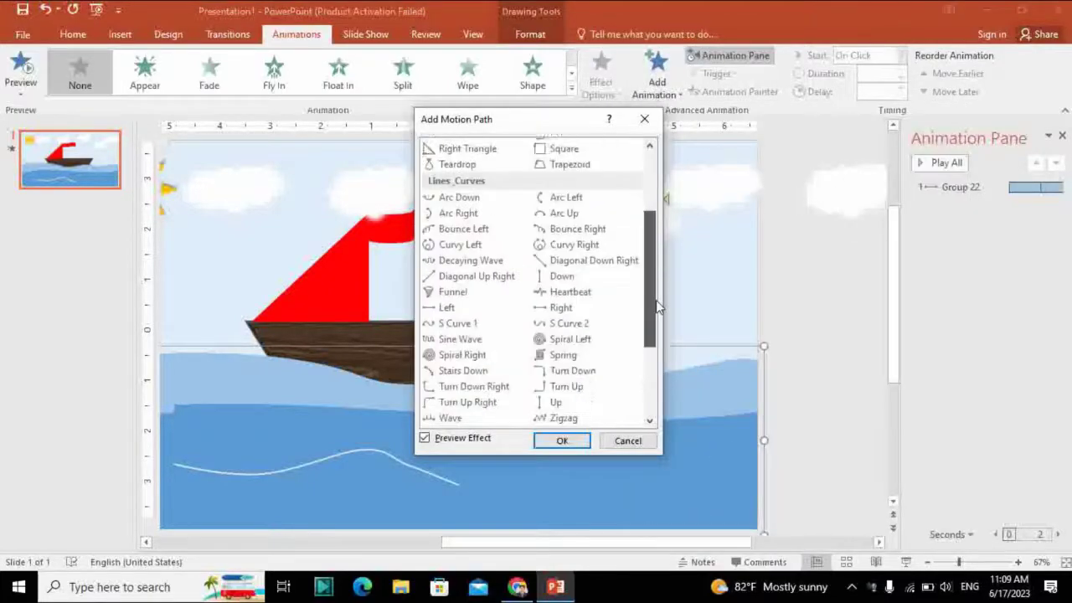
{"action": "left_click", "coordinate": [579, 229]}
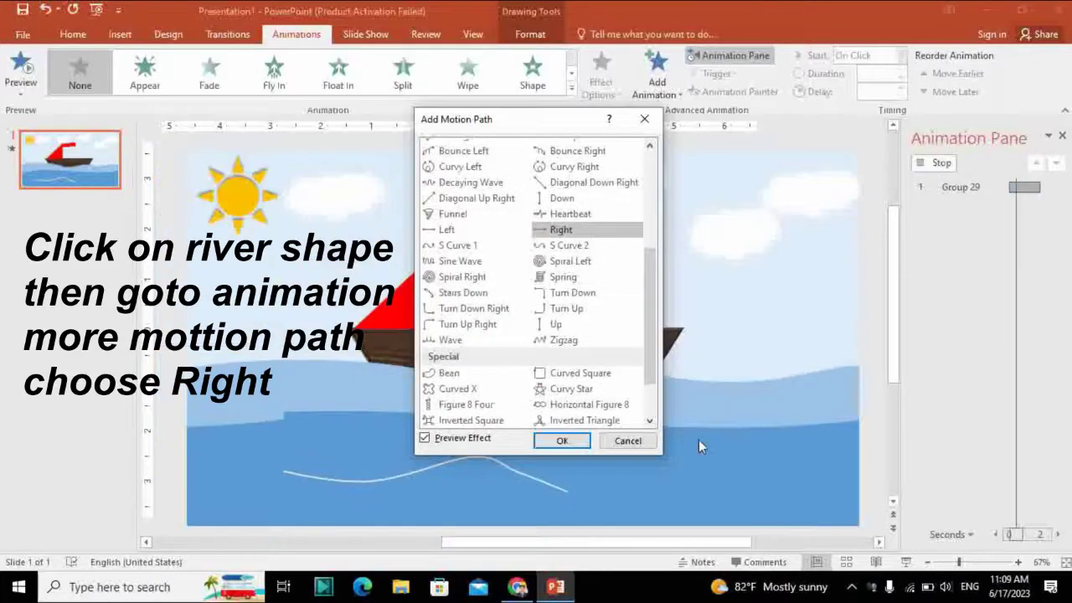
{"action": "left_click", "coordinate": [576, 440]}
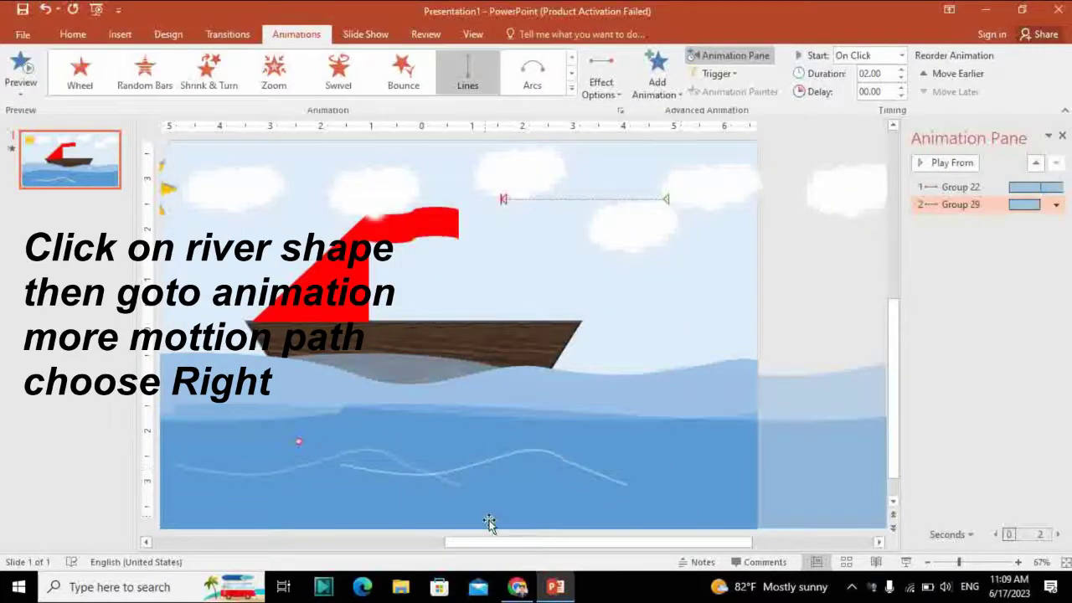
- Stretch the river's Right motion path so it ends near the slide's right edge
{"action": "left_click", "coordinate": [394, 542]}
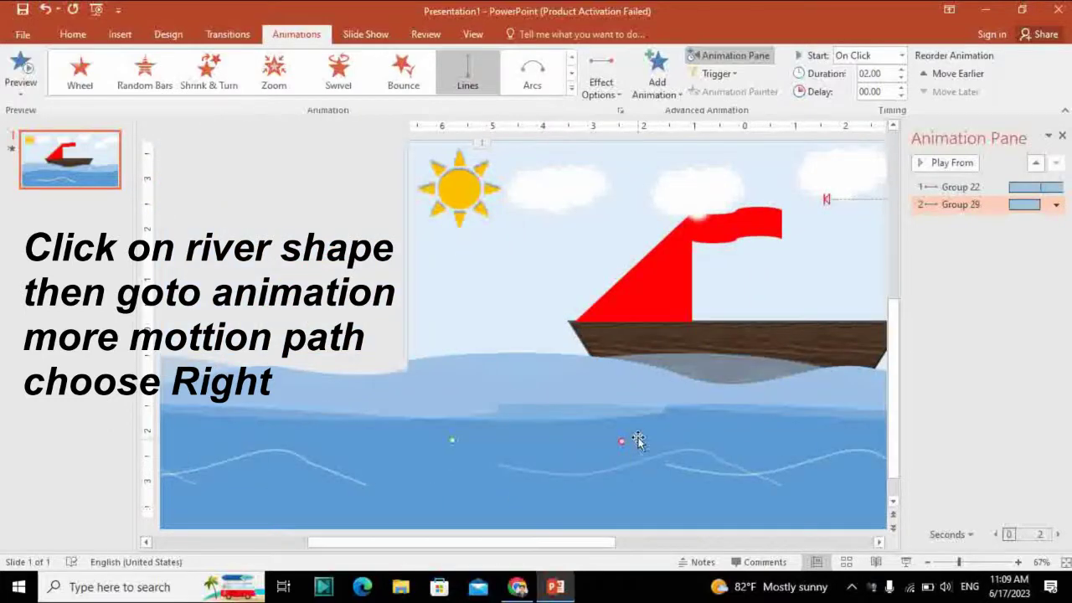
{"action": "left_click_drag", "start_coordinate": [627, 441], "coordinate": [789, 441]}
{"action": "left_click_drag", "start_coordinate": [599, 544], "coordinate": [732, 548]}
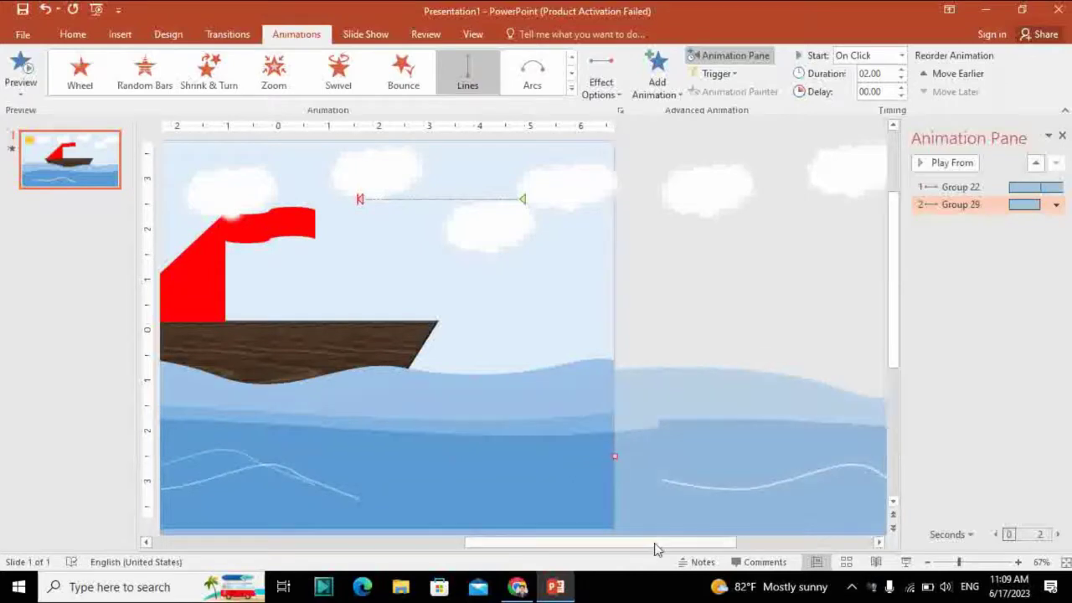
{"action": "left_click_drag", "start_coordinate": [661, 546], "coordinate": [409, 542]}
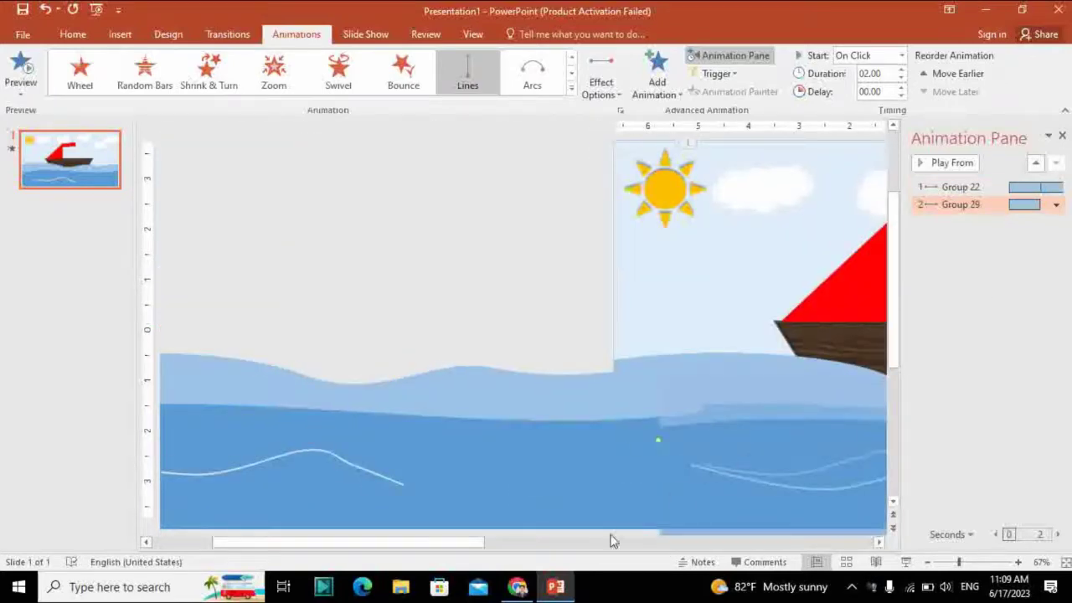
{"action": "key", "text": "Escape"}
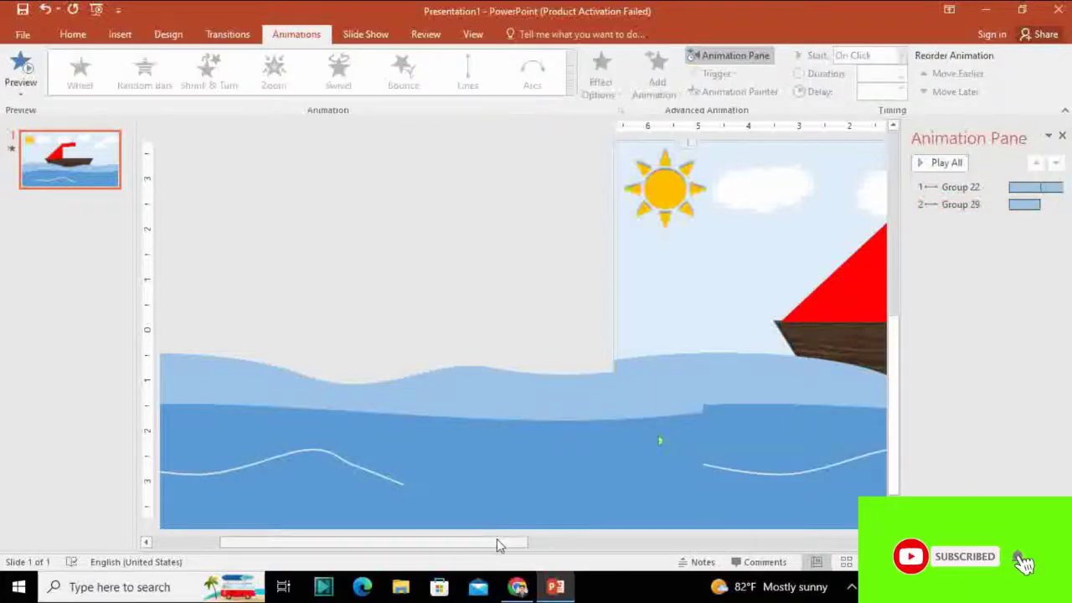
{"action": "mouse_move", "coordinate": [498, 545]}
{"action": "left_mouse_down"}
{"action": "mouse_move", "coordinate": [748, 546]}
{"action": "mouse_move", "coordinate": [672, 549]}
{"action": "left_mouse_up"}
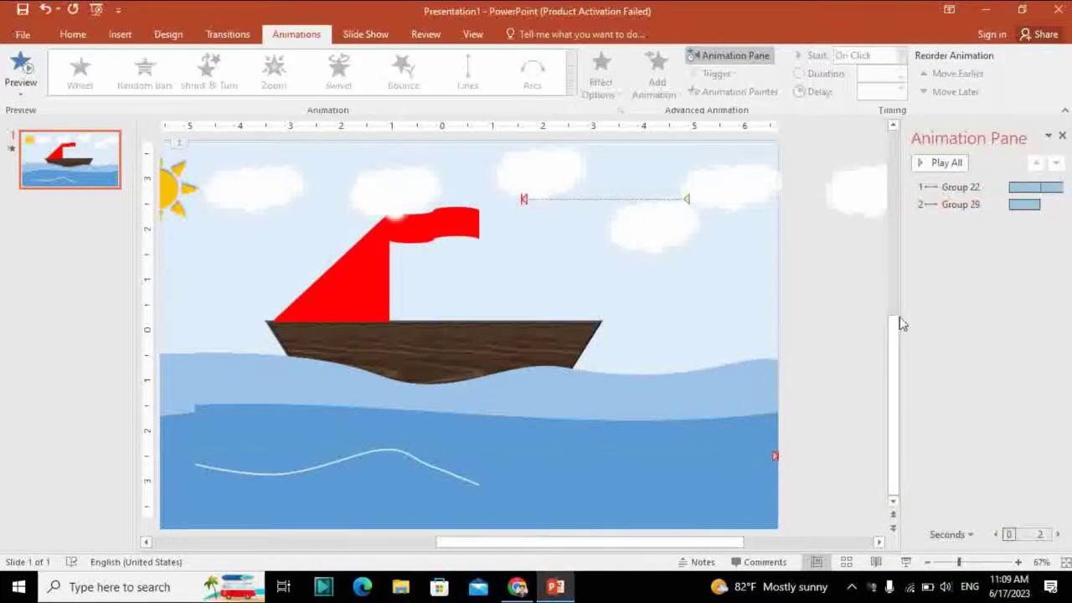
{"action": "left_click", "coordinate": [750, 447]}
- Set the river path's smooth start and smooth end to 0 sec, keeping the path Unlocked
{"action": "left_click", "coordinate": [1057, 205]}
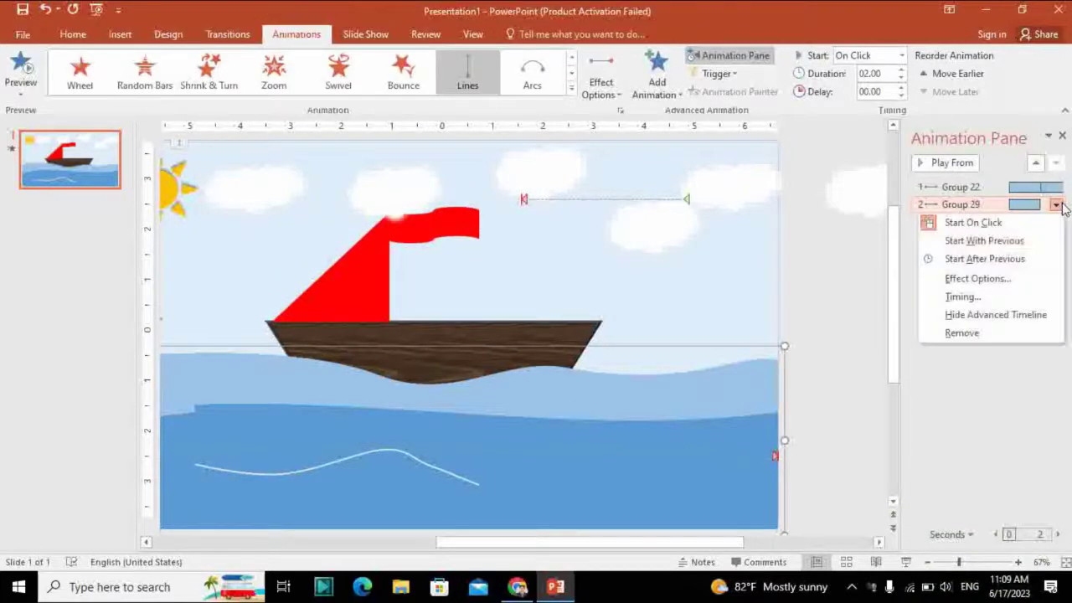
{"action": "left_click", "coordinate": [995, 281]}
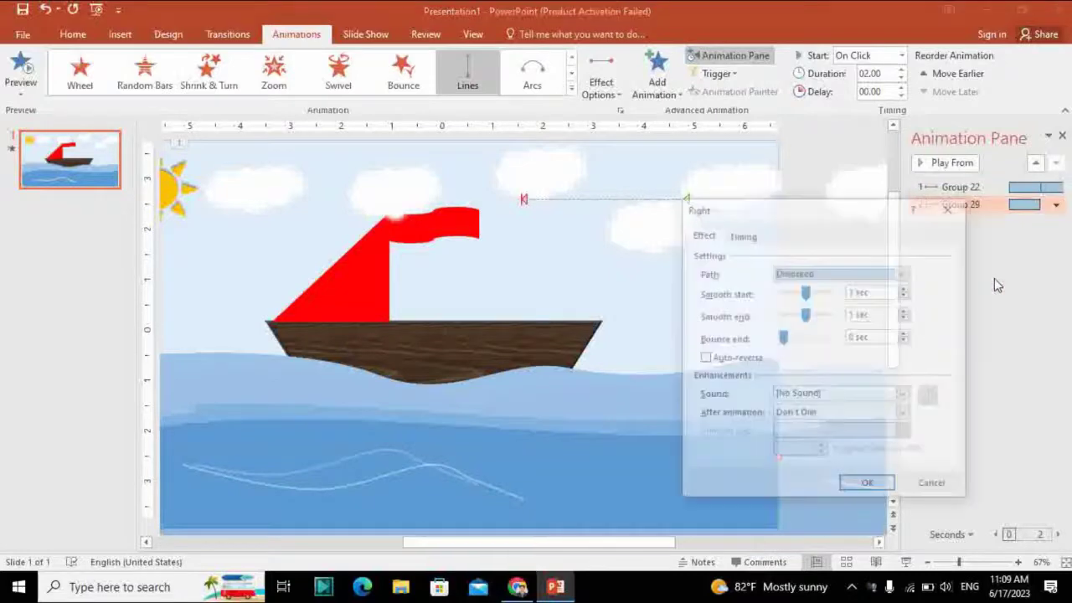
{"action": "left_click", "coordinate": [704, 237]}
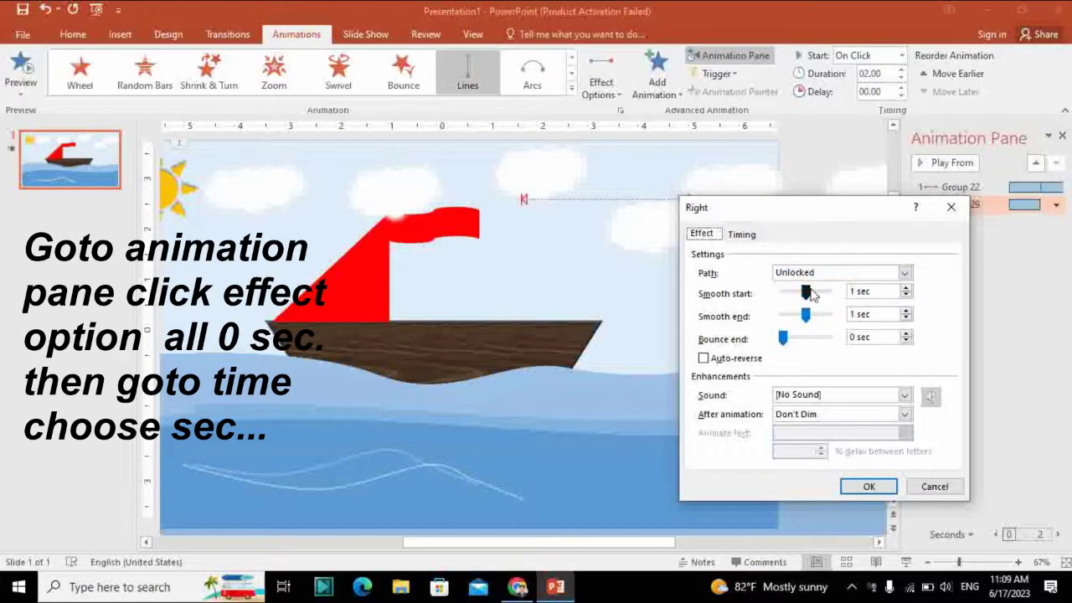
{"action": "mouse_move", "coordinate": [808, 294]}
{"action": "left_mouse_down"}
{"action": "mouse_move", "coordinate": [783, 295]}
{"action": "mouse_move", "coordinate": [783, 315]}
{"action": "left_mouse_up"}
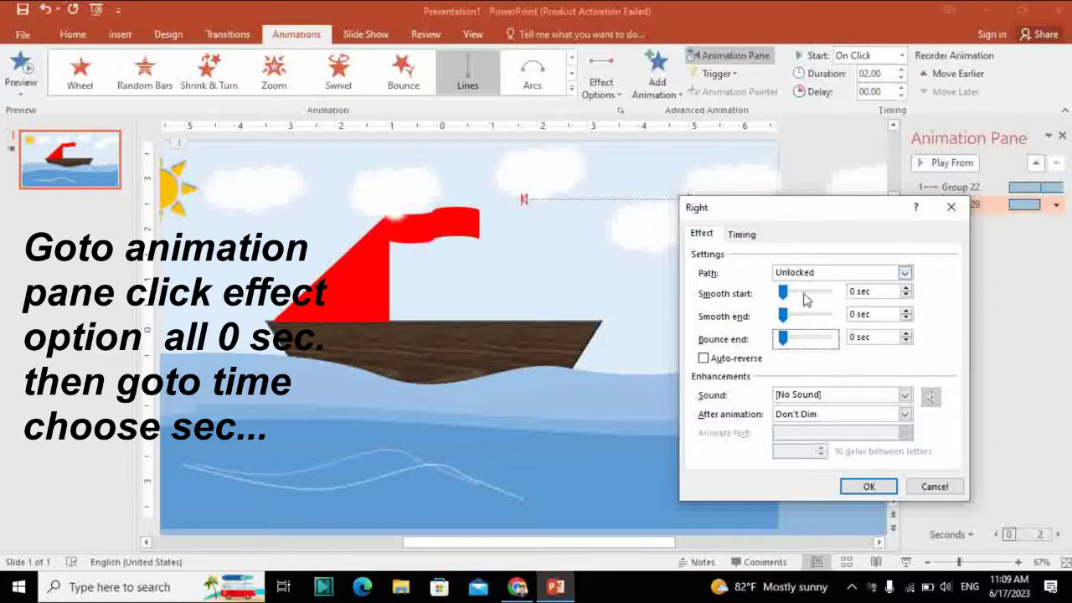
{"action": "left_click", "coordinate": [905, 274]}
{"action": "left_click", "coordinate": [800, 268]}
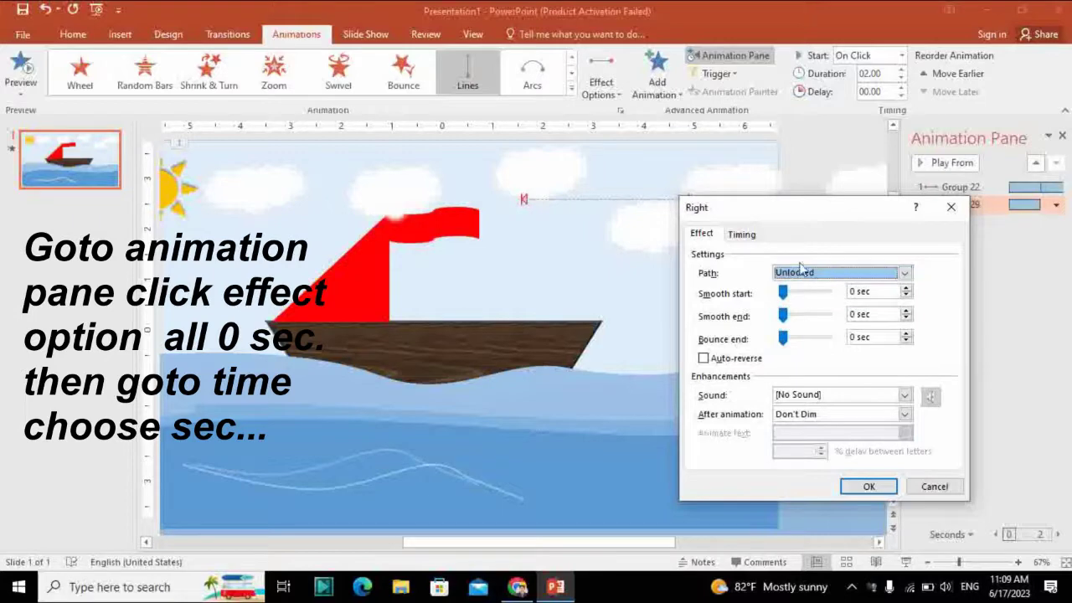
{"action": "left_click", "coordinate": [706, 240]}
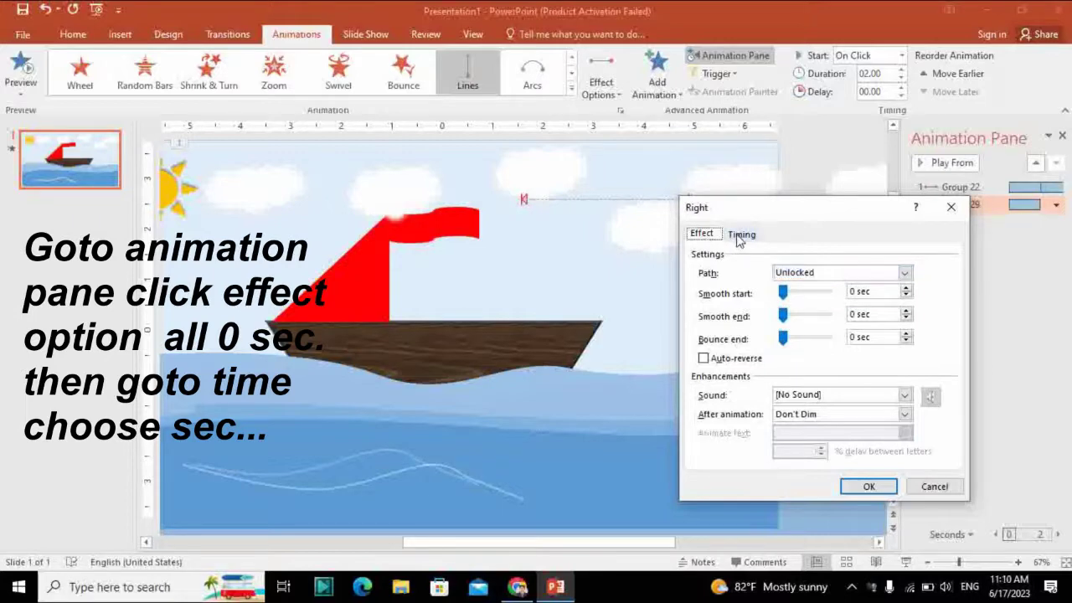
- Repeat the river's Right path 5 times with a 2-second duration
{"action": "left_click", "coordinate": [741, 235]}
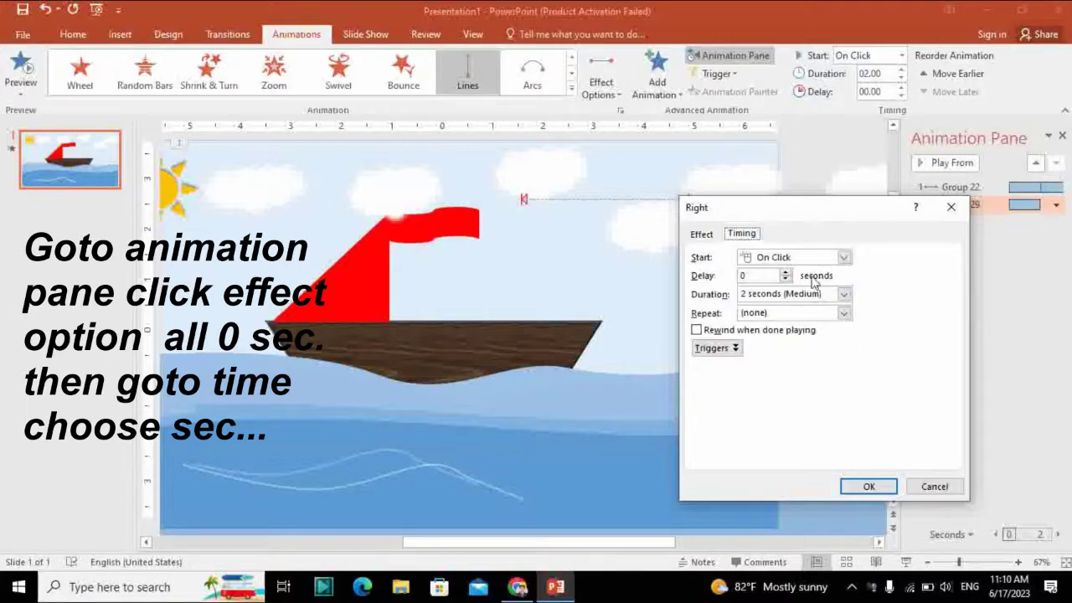
{"action": "left_click", "coordinate": [844, 314]}
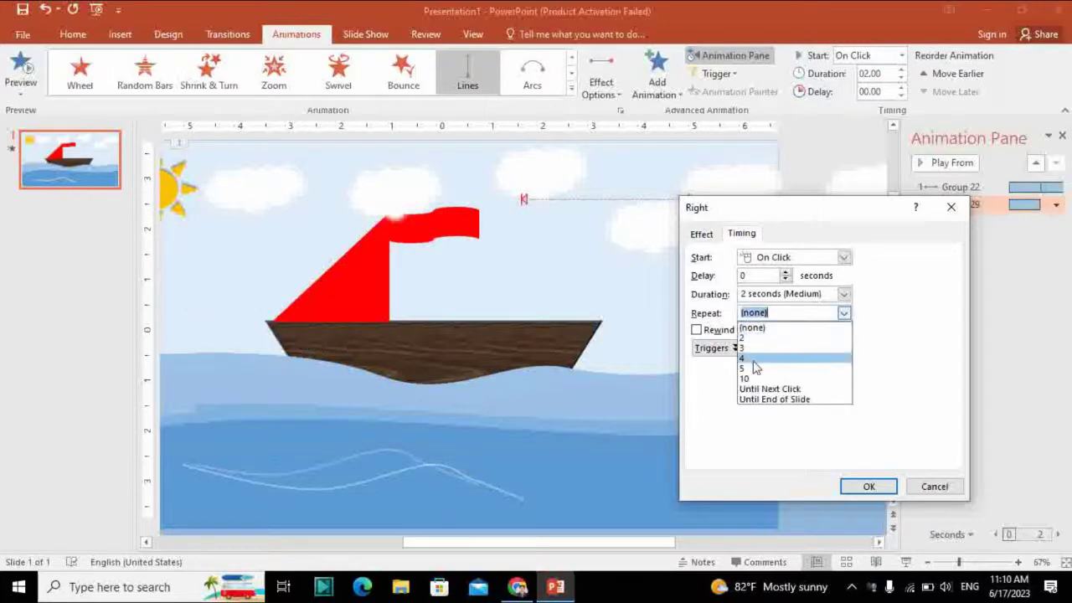
{"action": "left_click", "coordinate": [742, 369]}
{"action": "left_click", "coordinate": [844, 294]}
{"action": "left_click", "coordinate": [844, 296]}
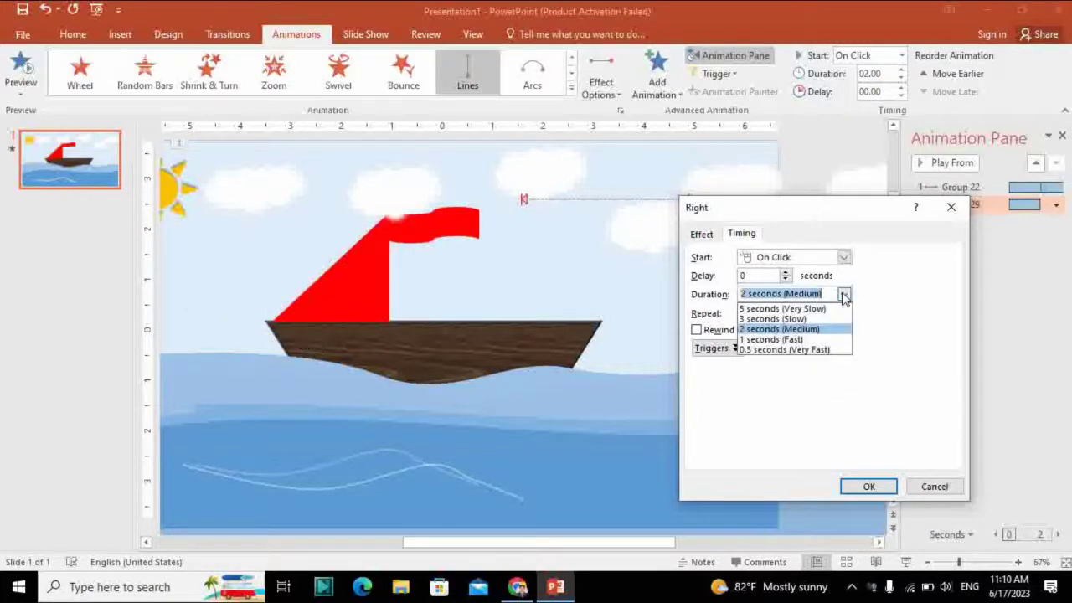
{"action": "left_click", "coordinate": [844, 296]}
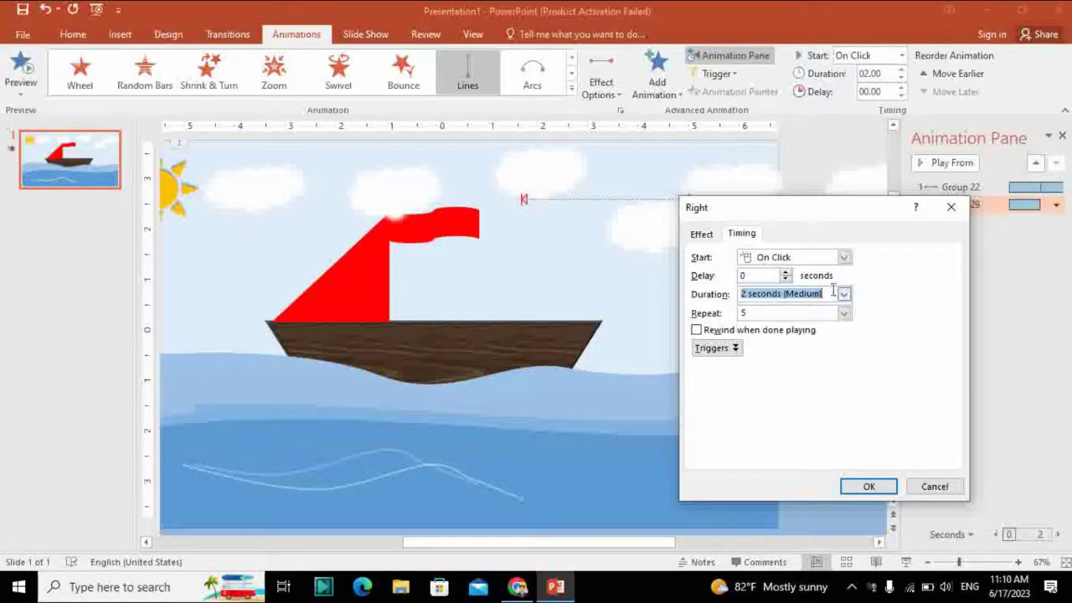
{"action": "left_click", "coordinate": [863, 487]}
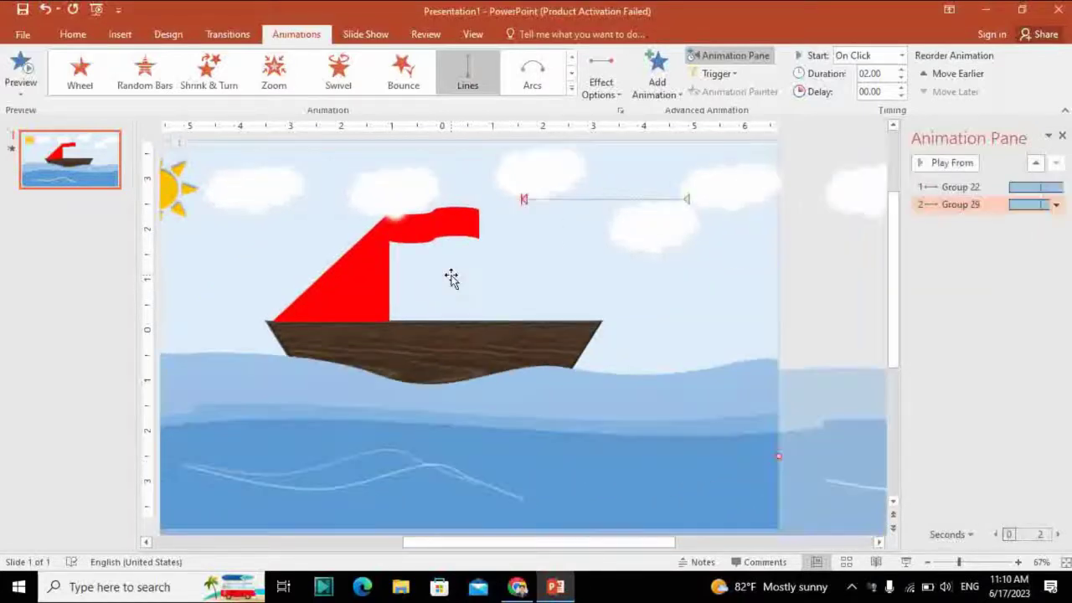
- Group the boat's sail and hull into one object
{"action": "left_click", "coordinate": [406, 282]}
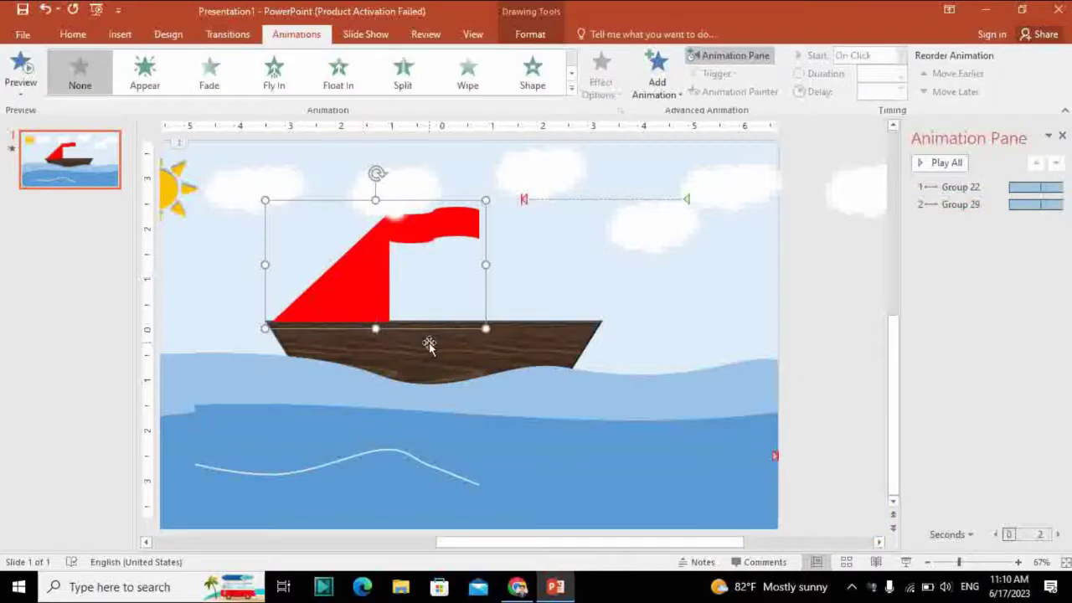
{"action": "left_click", "coordinate": [428, 343]}
{"action": "left_click", "coordinate": [379, 275], "text": "shift"}
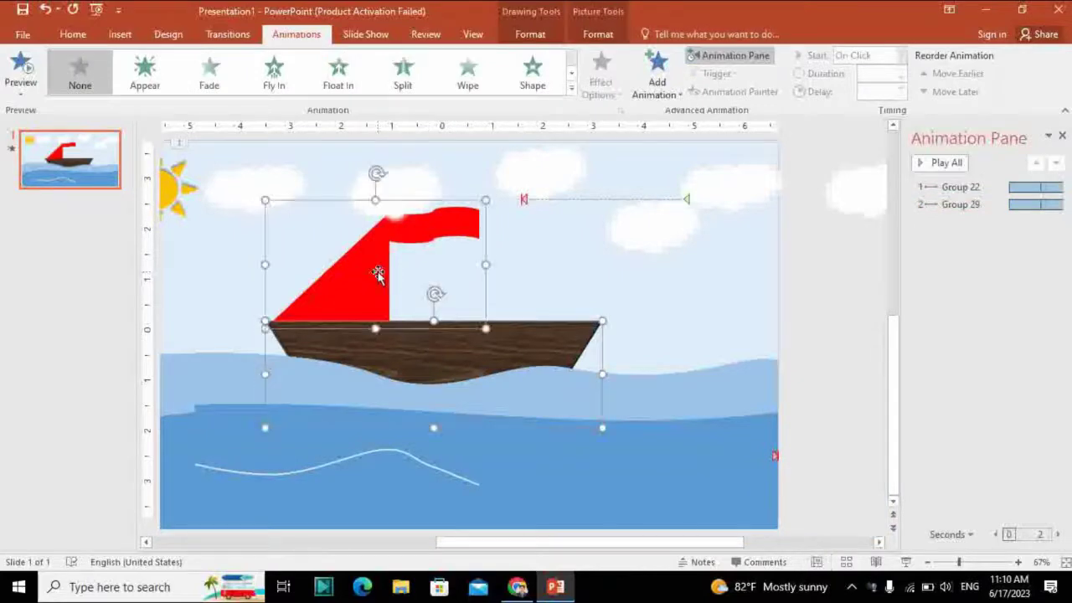
{"action": "right_click", "coordinate": [374, 274]}
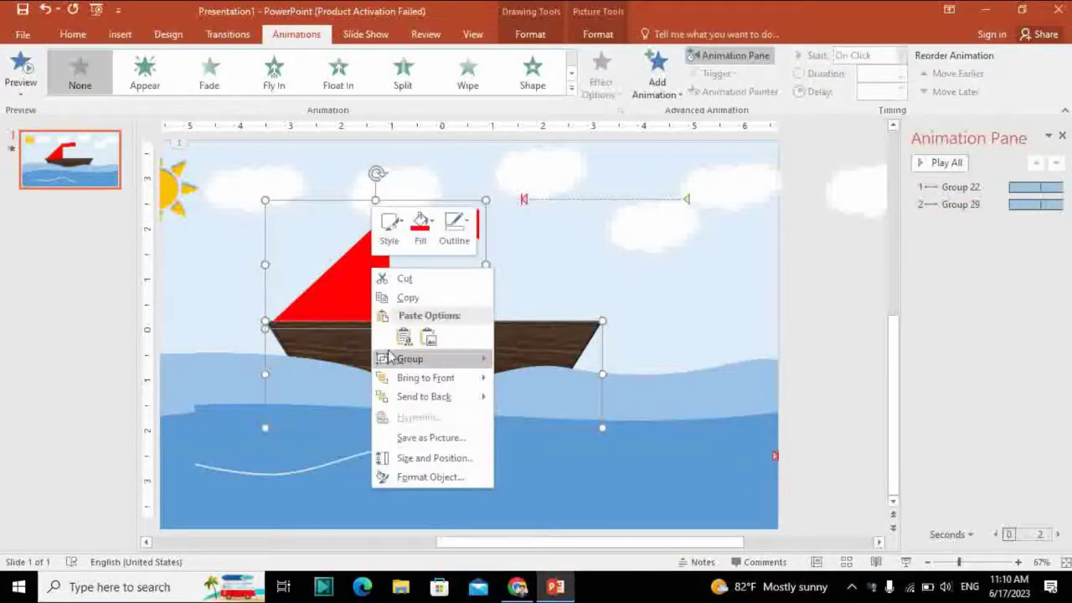
{"action": "mouse_move", "coordinate": [393, 360]}
{"action": "left_click", "coordinate": [531, 361]}
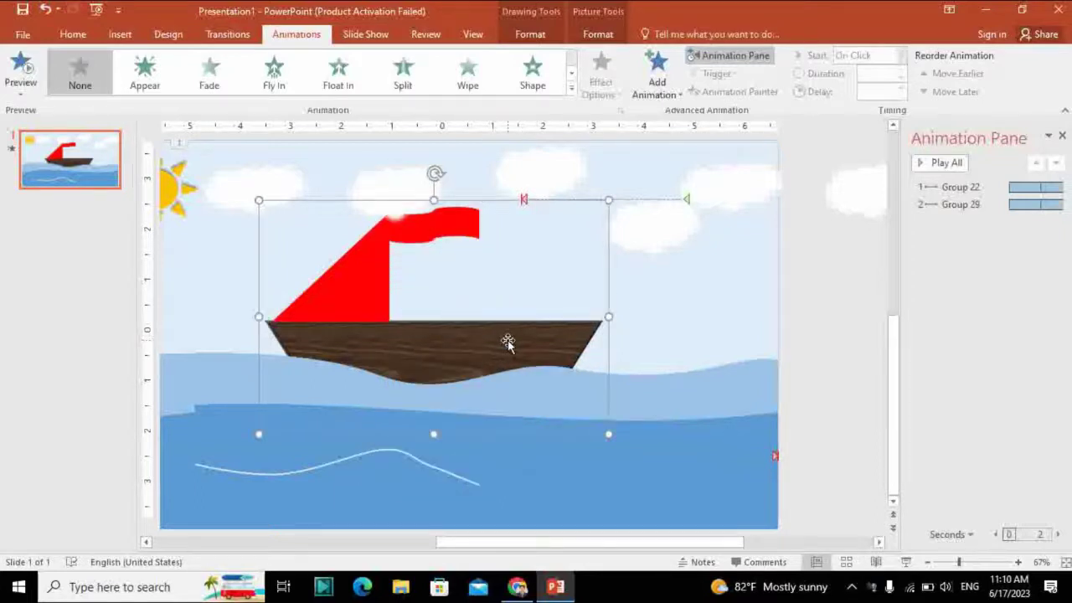
- Add a Spin emphasis animation to the boat group (Group 30)
{"action": "left_click", "coordinate": [668, 95]}
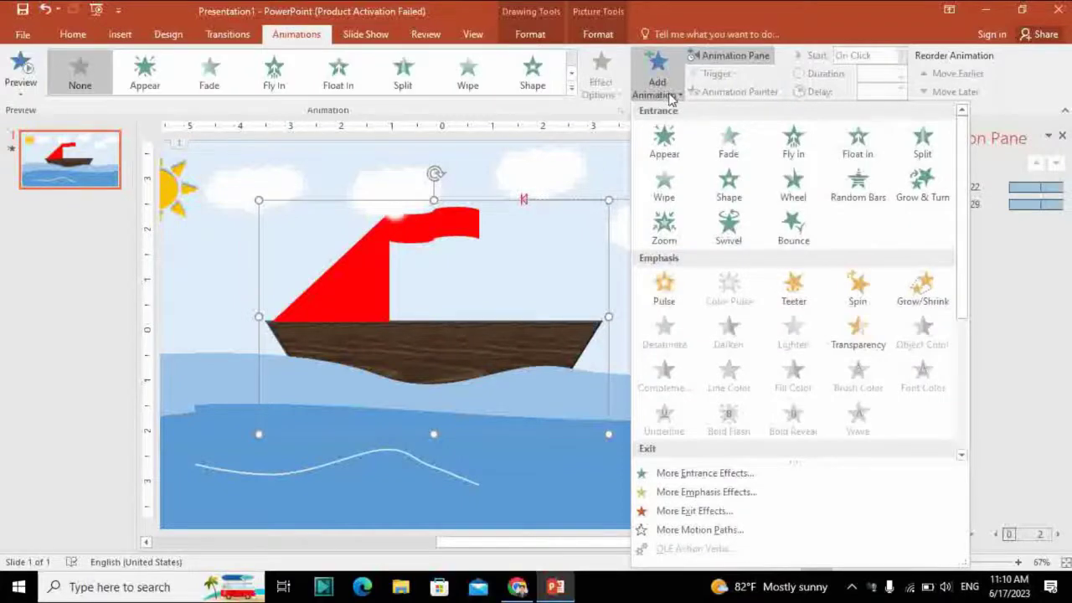
{"action": "left_click", "coordinate": [856, 289]}
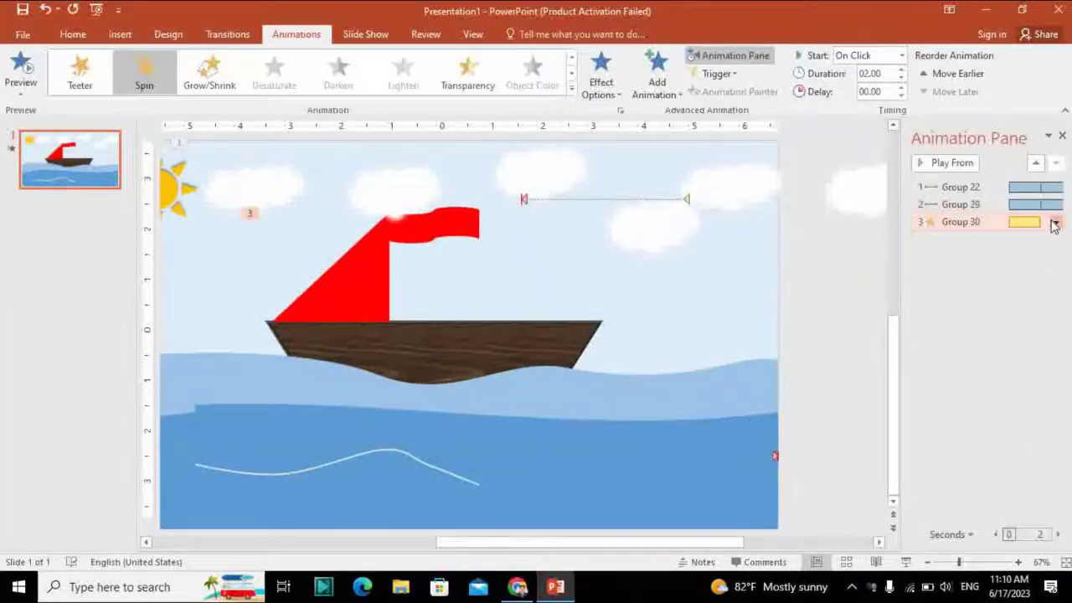
{"action": "left_click", "coordinate": [1057, 222]}
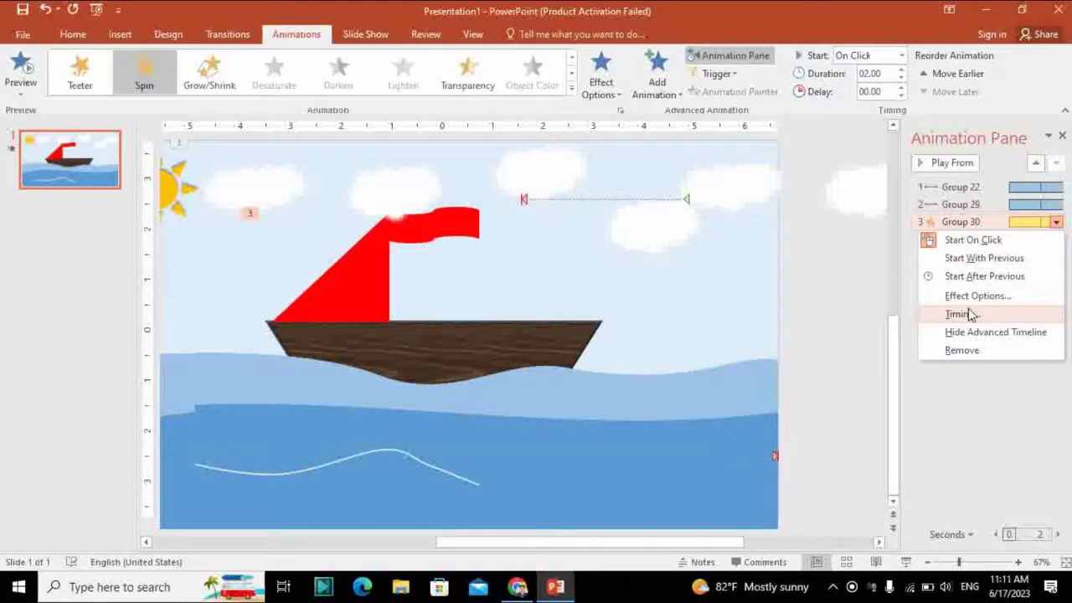
- Set the boat's Spin to no repeat and a custom 10° clockwise amount
{"action": "left_click", "coordinate": [970, 314]}
{"action": "left_click", "coordinate": [844, 313]}
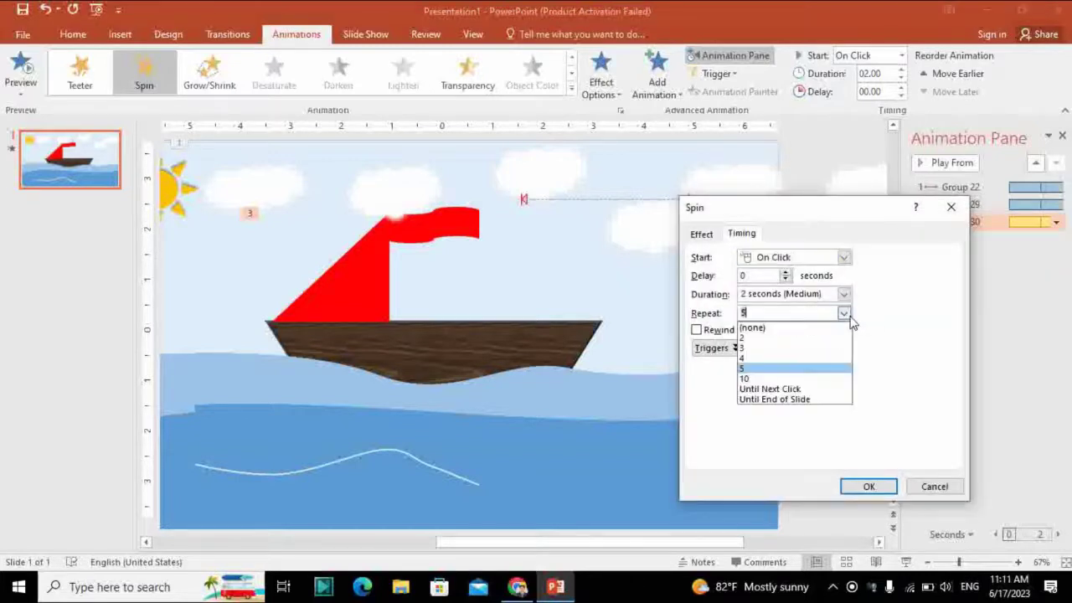
{"action": "left_click", "coordinate": [751, 329]}
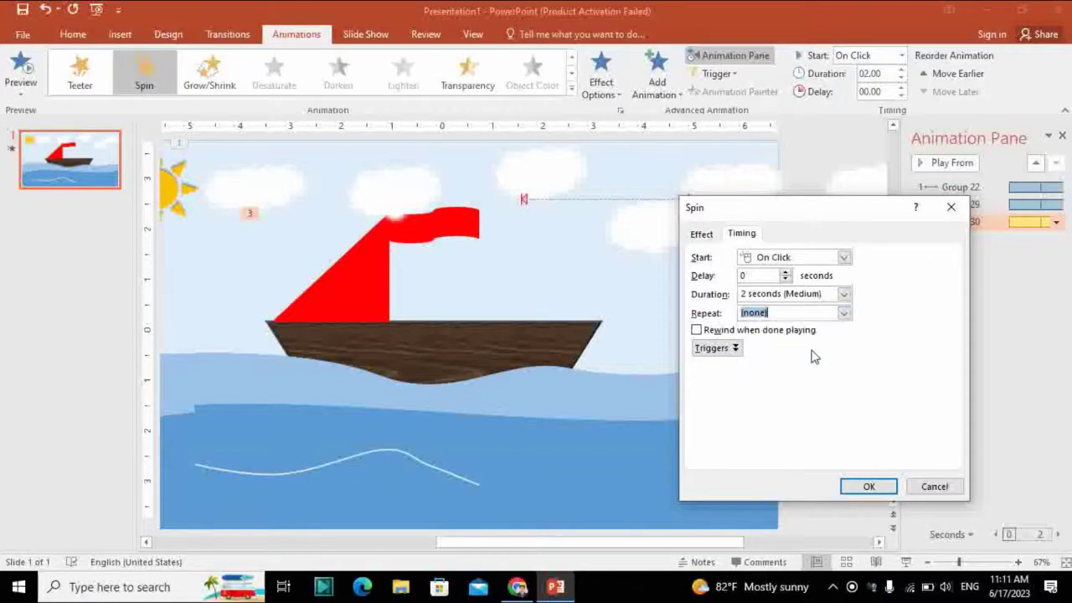
{"action": "left_click", "coordinate": [708, 238]}
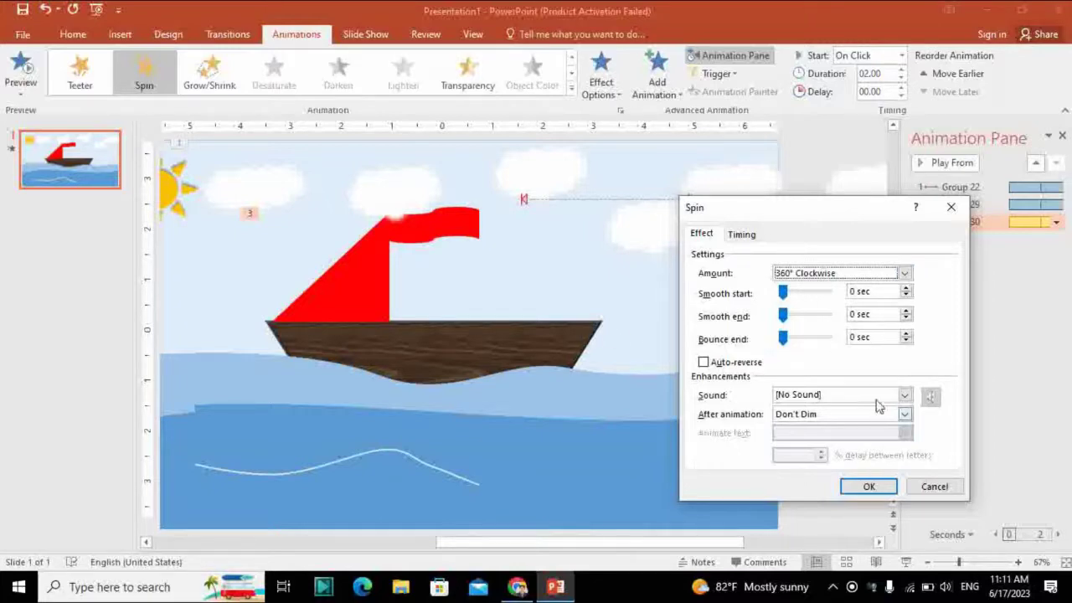
{"action": "left_click", "coordinate": [851, 276]}
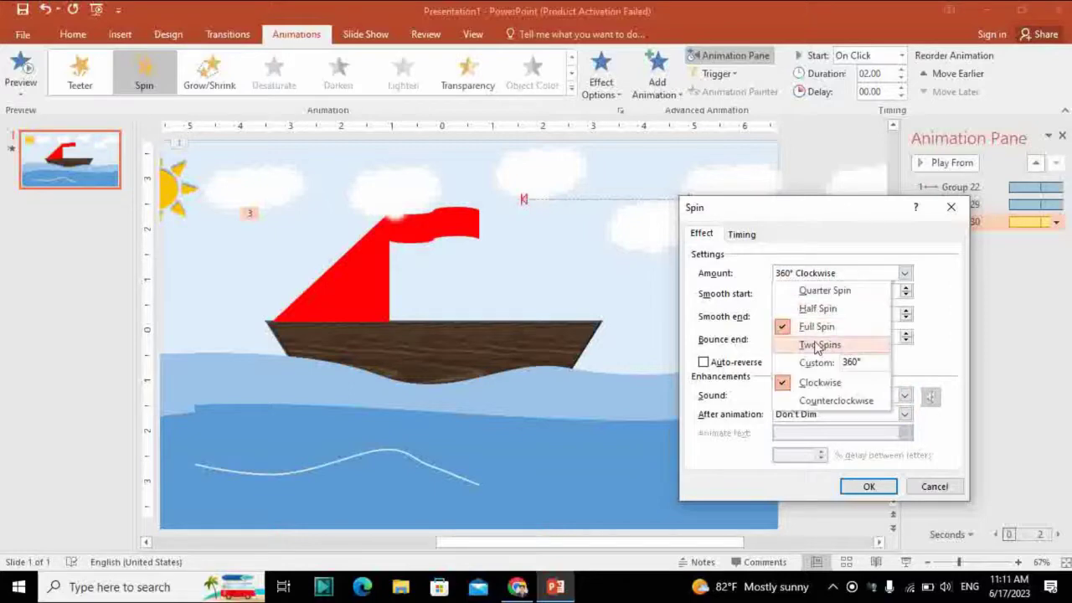
{"action": "left_click_drag", "start_coordinate": [875, 363], "coordinate": [771, 369]}
{"action": "type", "text": "10"}
{"action": "key", "text": "Return"}
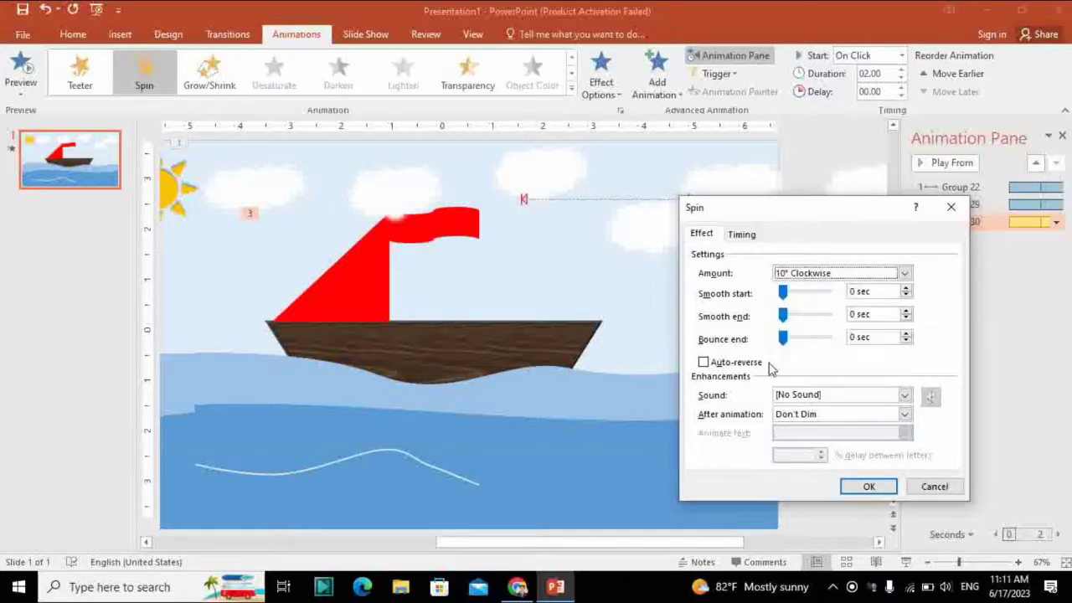
{"action": "left_click", "coordinate": [877, 485]}
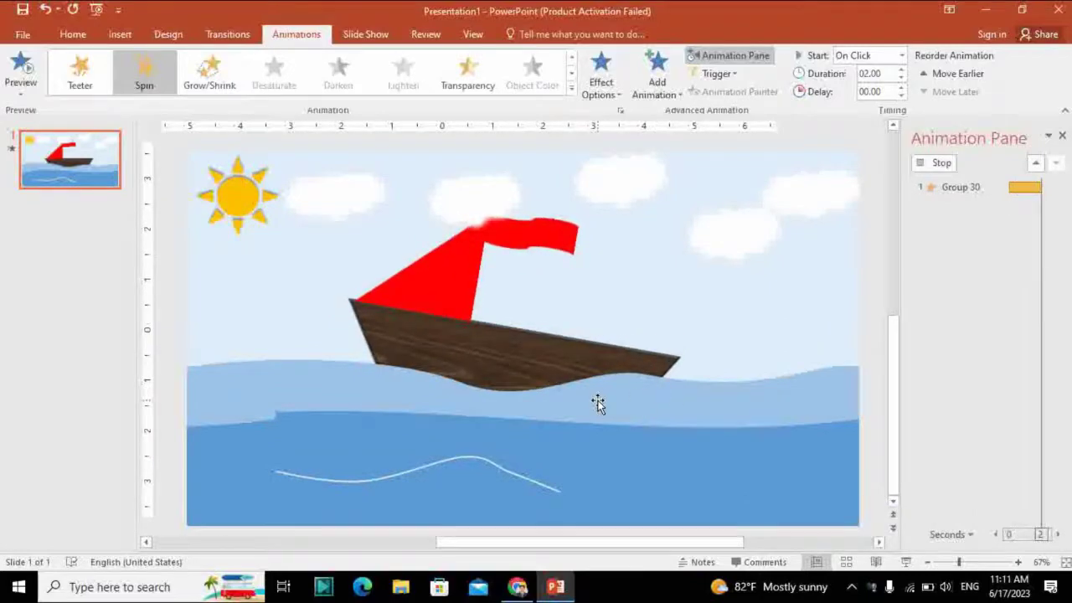
- Make the boat's 10° Spin repeat 5 times and preview it
{"action": "left_click", "coordinate": [1056, 222]}
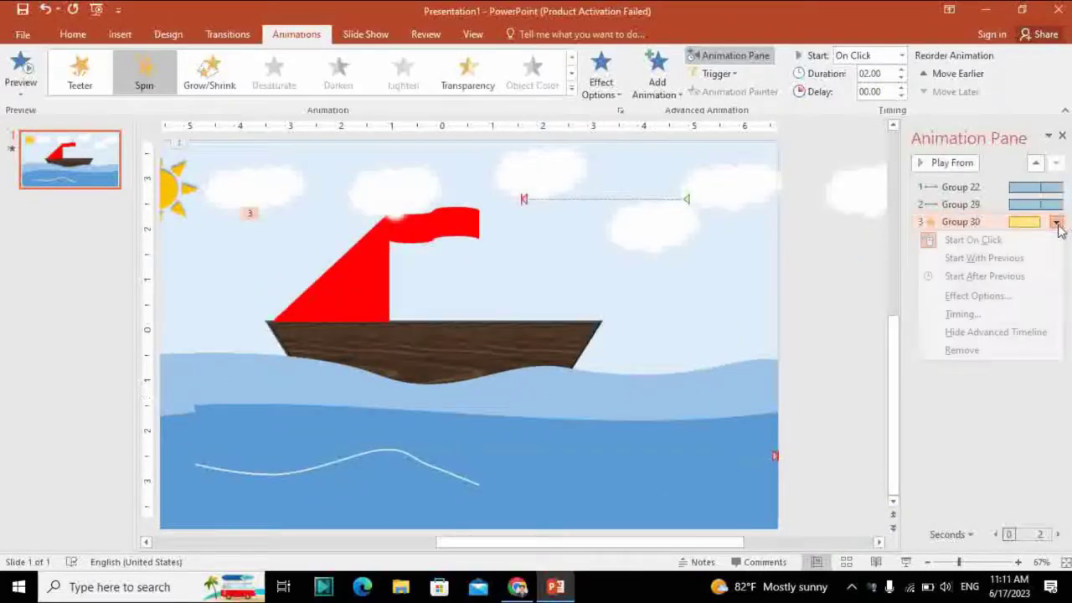
{"action": "left_click", "coordinate": [964, 314]}
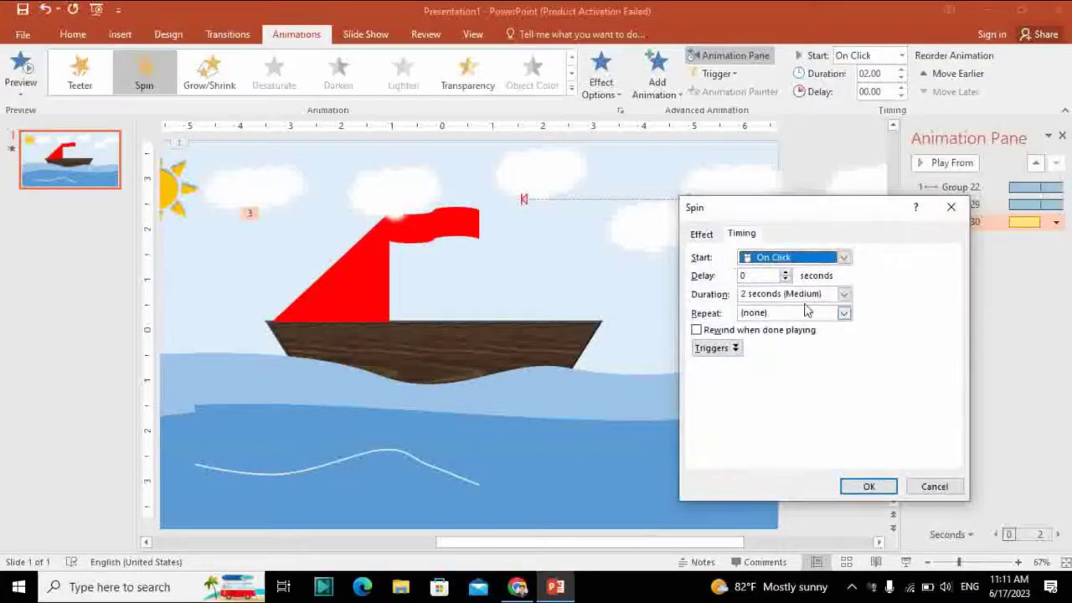
{"action": "left_click", "coordinate": [704, 236]}
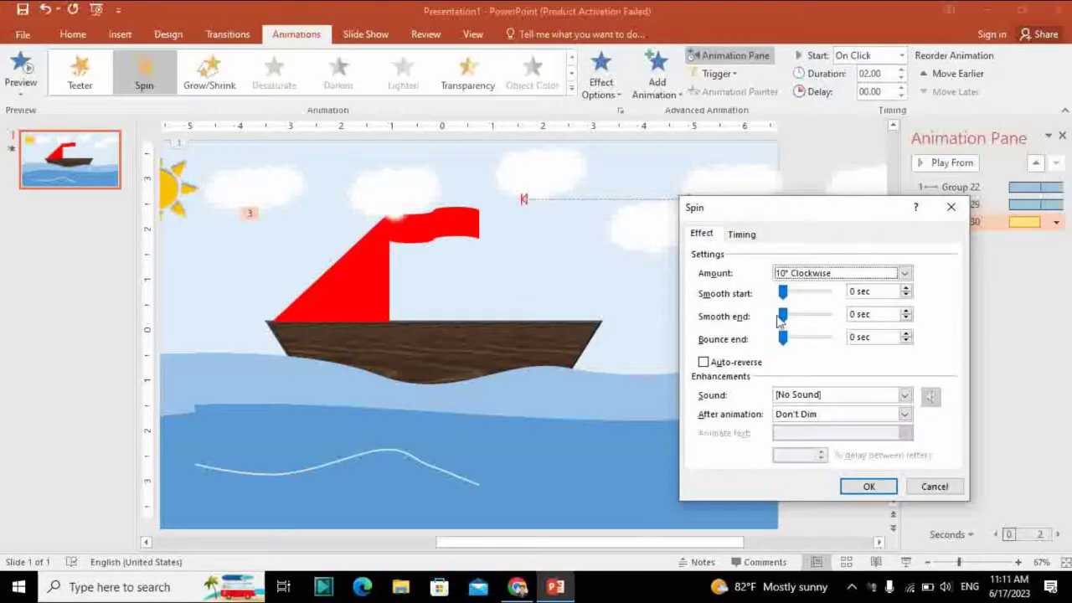
{"action": "left_click", "coordinate": [742, 235]}
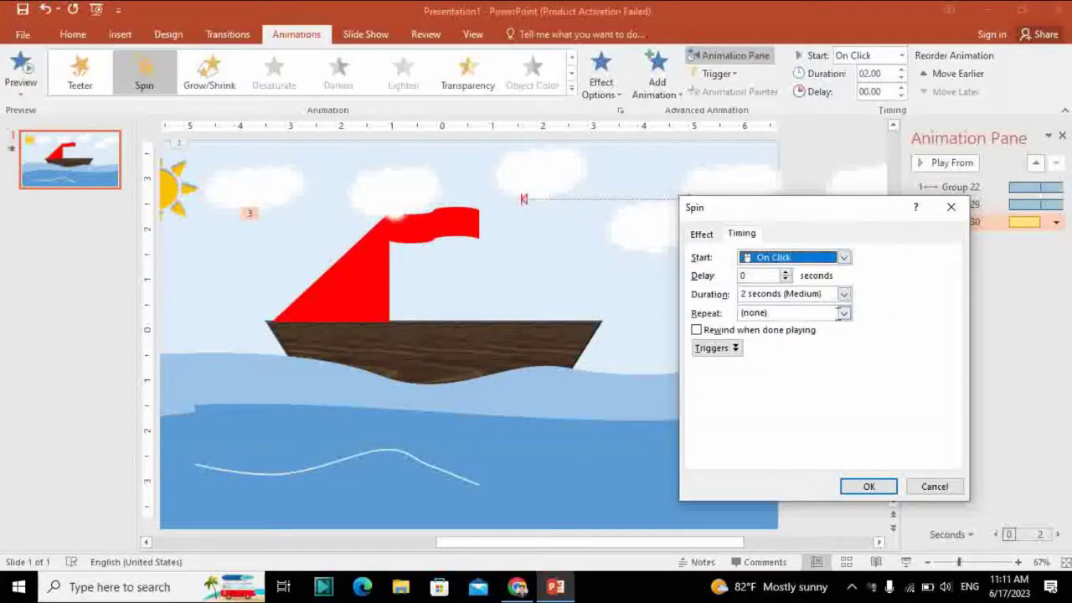
{"action": "left_click", "coordinate": [844, 318]}
{"action": "left_click", "coordinate": [763, 371]}
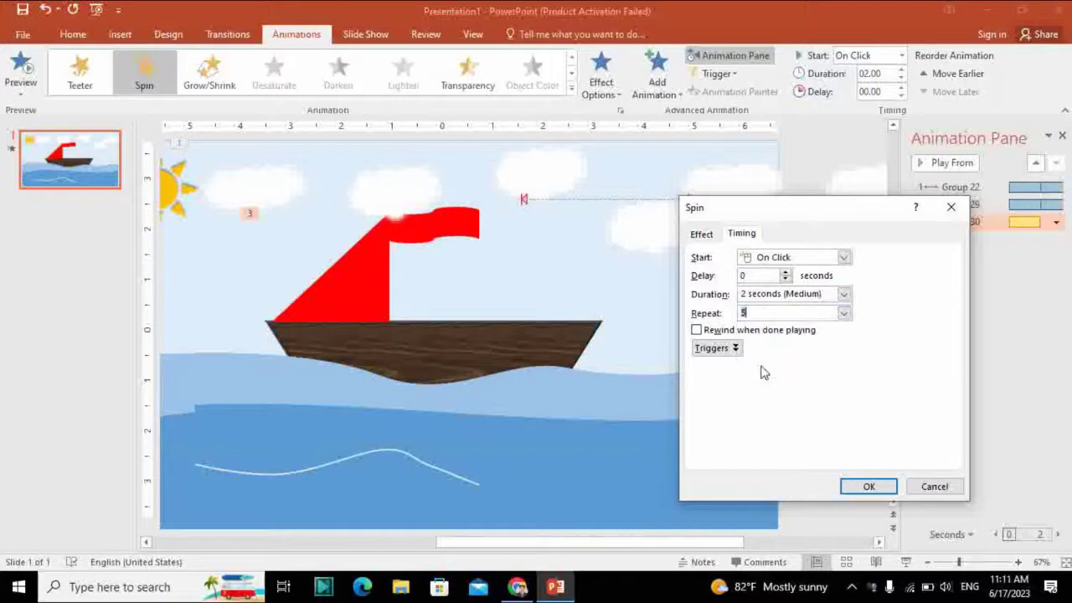
{"action": "left_click", "coordinate": [865, 479]}
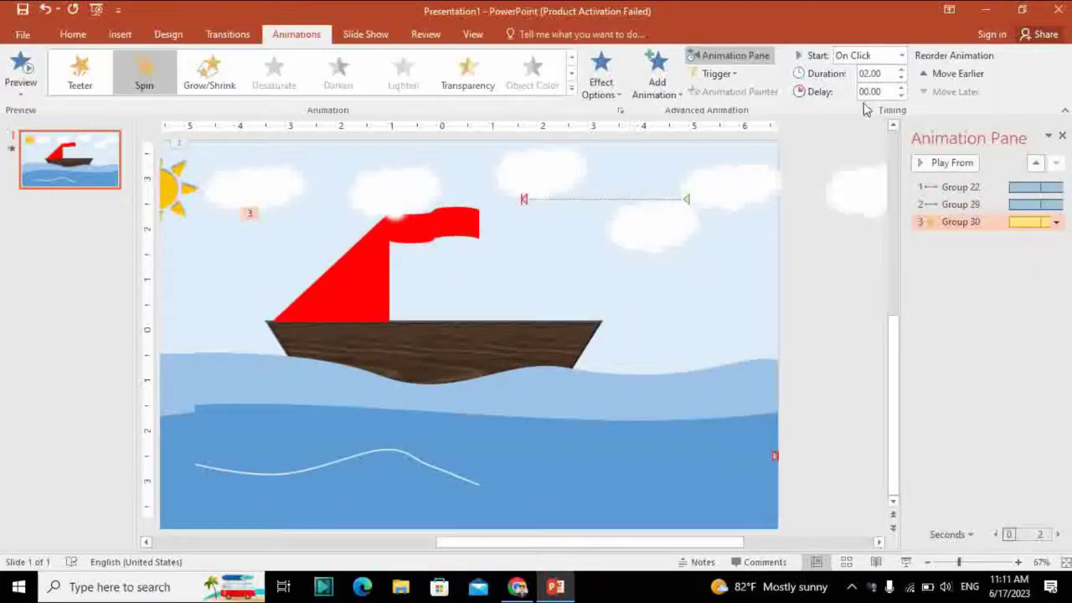
- Set the cloud and water motion paths' durations to 3 seconds
{"action": "left_click", "coordinate": [1001, 187]}
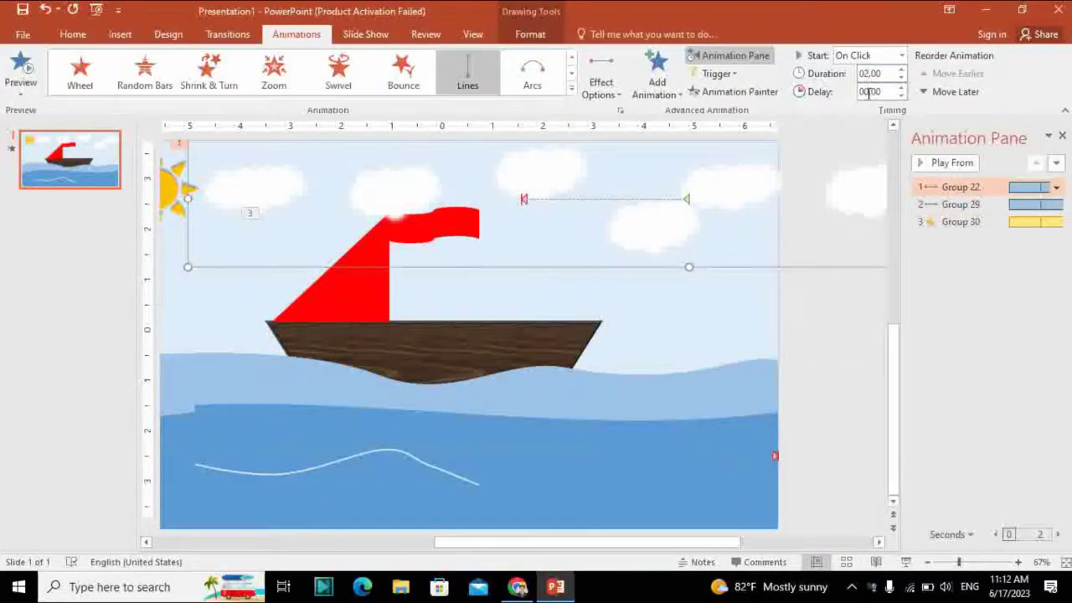
{"action": "left_click", "coordinate": [868, 91]}
{"action": "left_click", "coordinate": [651, 480]}
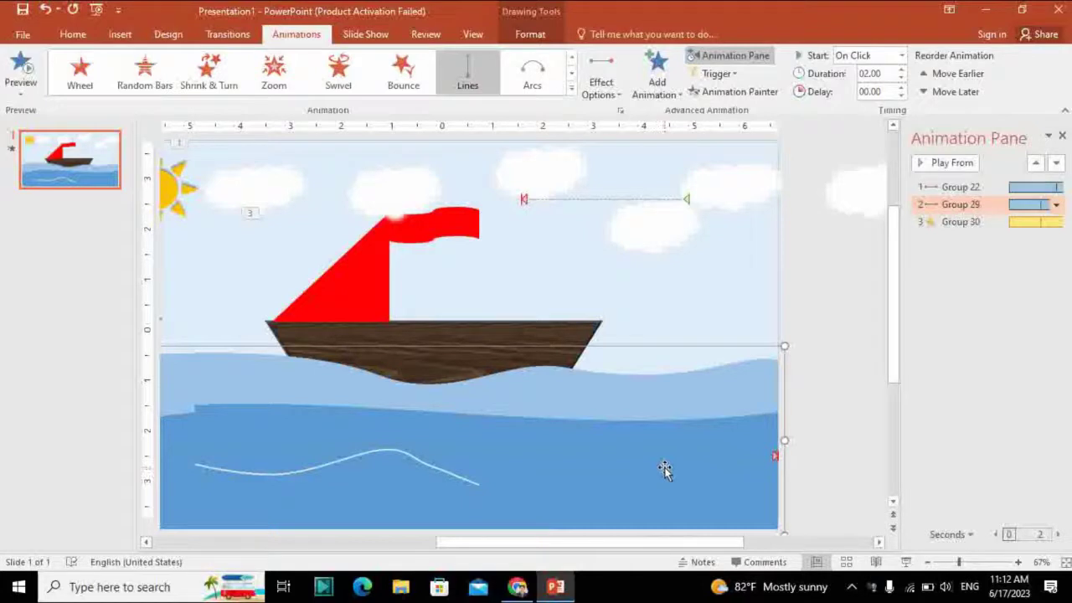
{"action": "left_click", "coordinate": [662, 462]}
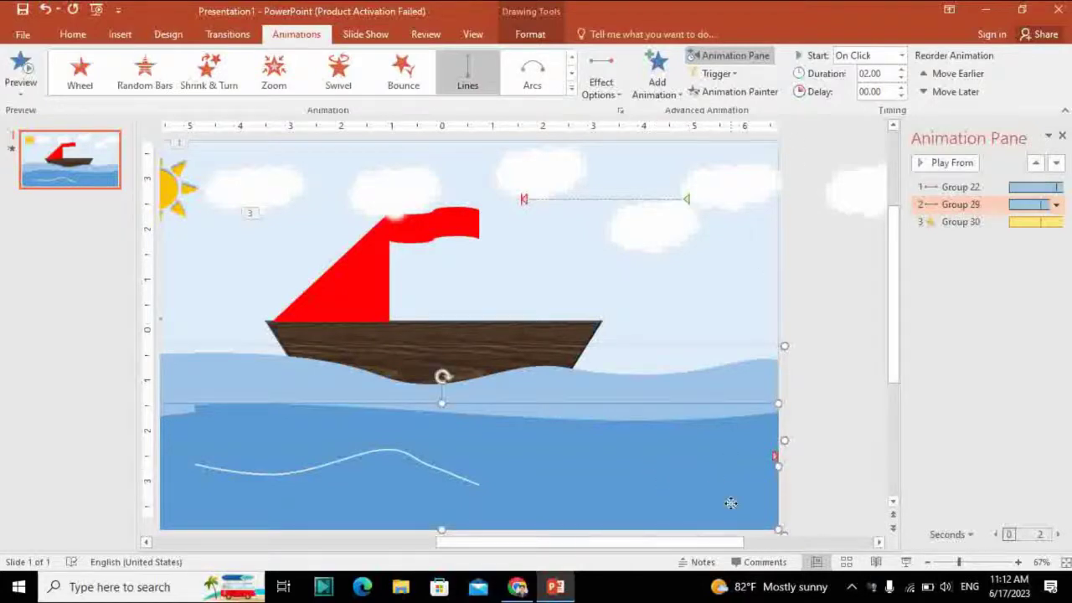
{"action": "left_click", "coordinate": [870, 73]}
{"action": "key", "text": "Return"}
- Set Start to With Previous for the Group 22, Group 30 and Group 29 animations
{"action": "left_click", "coordinate": [564, 333]}
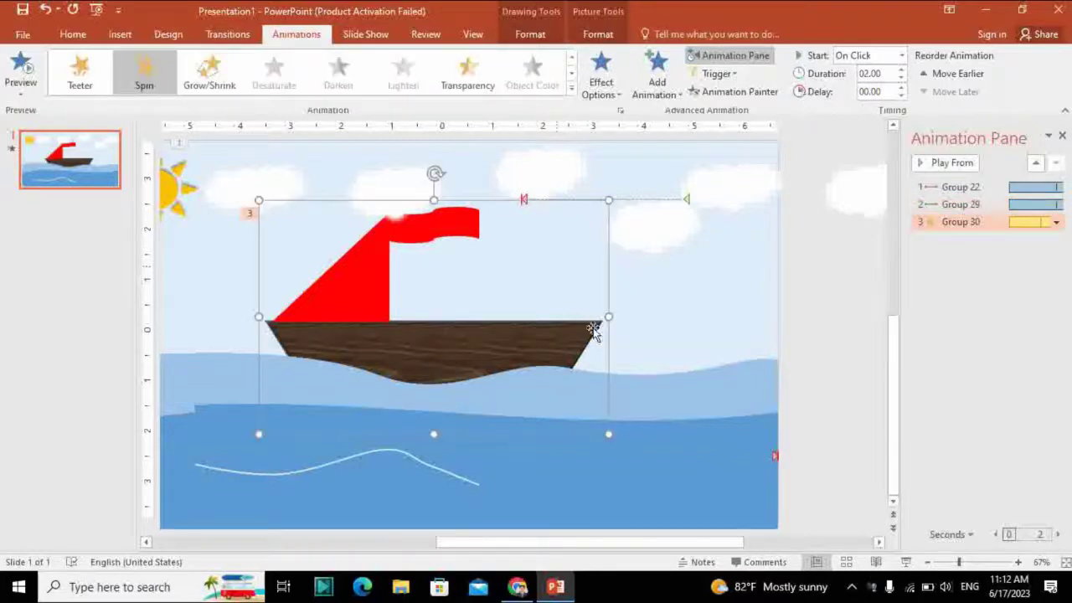
{"action": "left_click", "coordinate": [706, 186]}
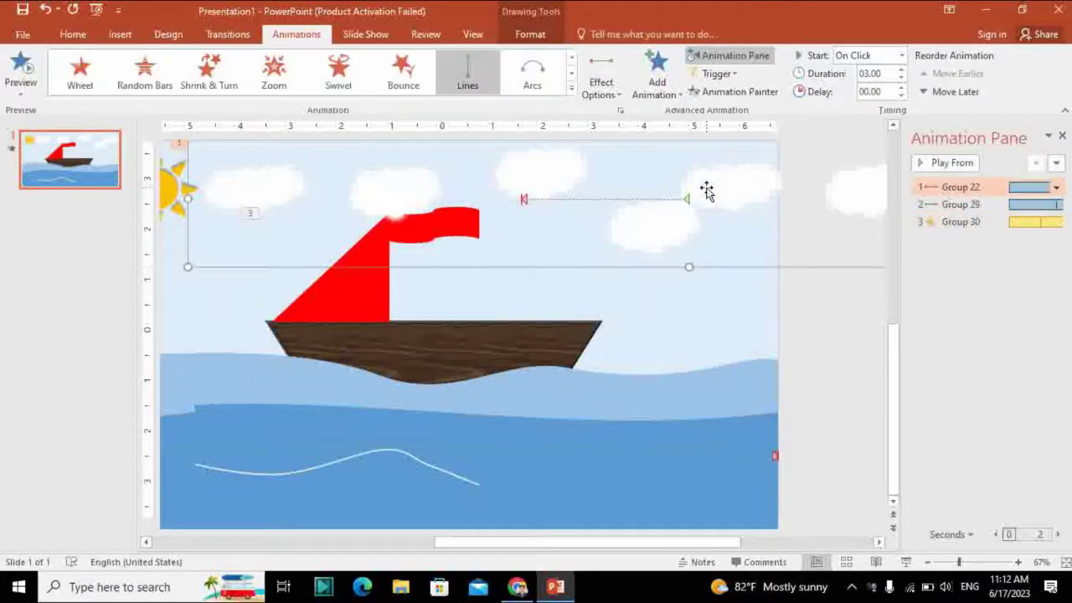
{"action": "left_click", "coordinate": [901, 55]}
{"action": "left_click", "coordinate": [879, 94]}
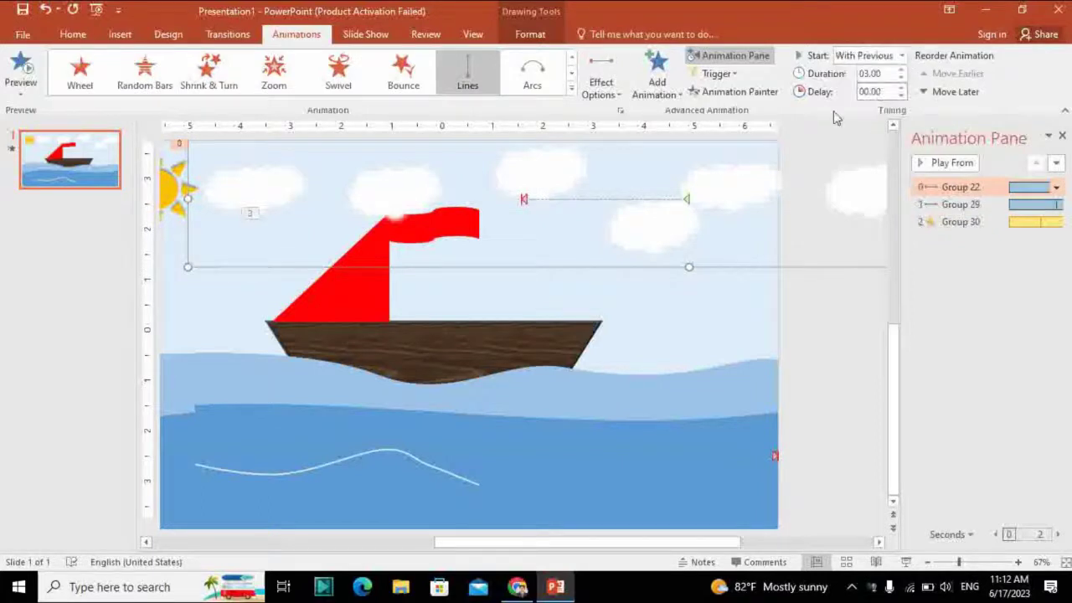
{"action": "left_click", "coordinate": [556, 335]}
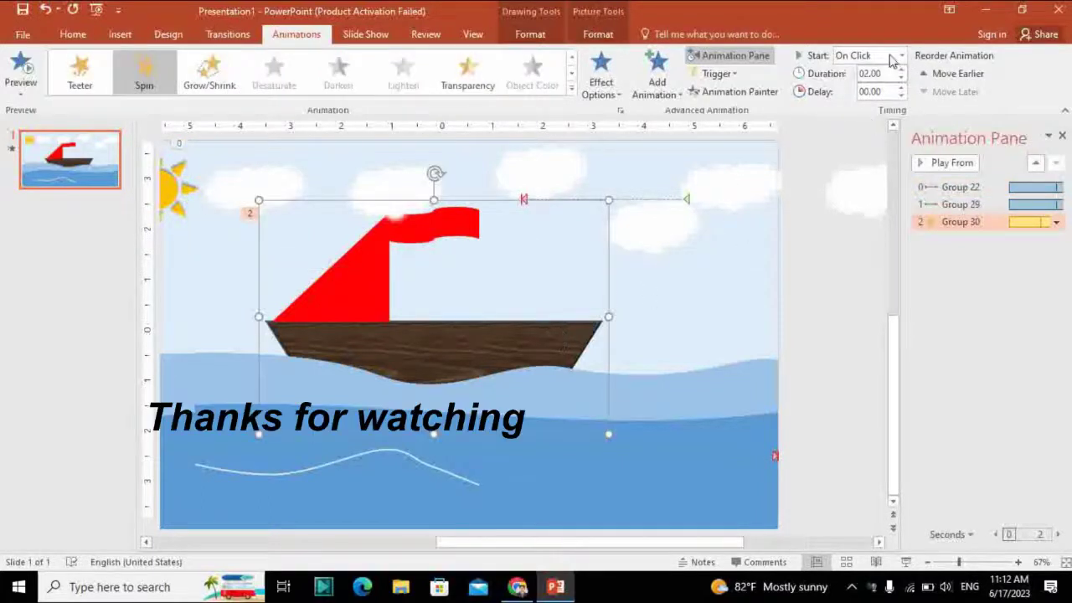
{"action": "left_click", "coordinate": [901, 55]}
{"action": "left_click", "coordinate": [865, 89]}
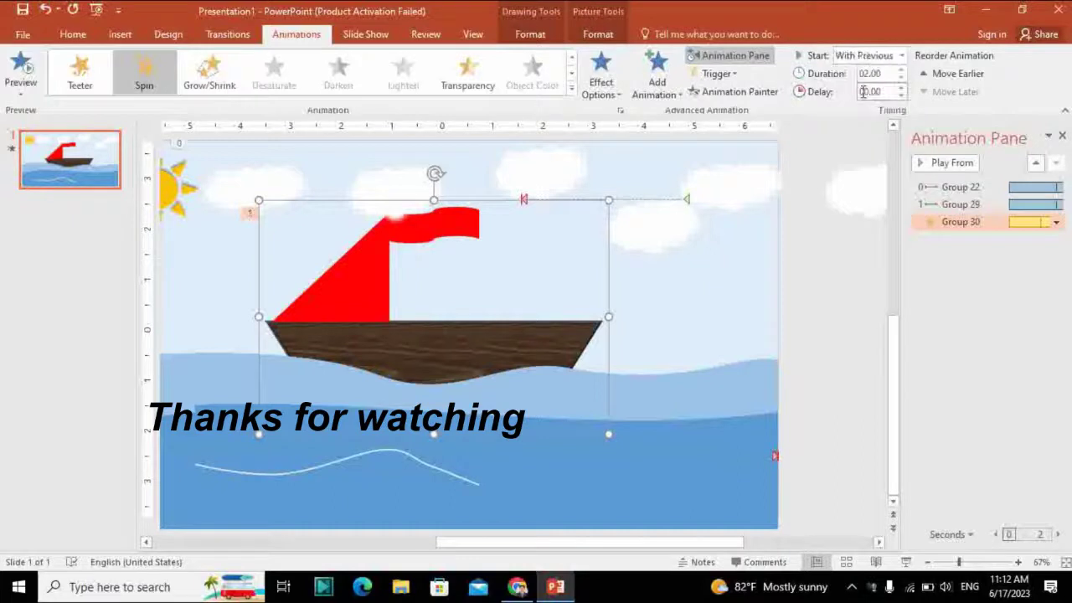
{"action": "left_click", "coordinate": [676, 463]}
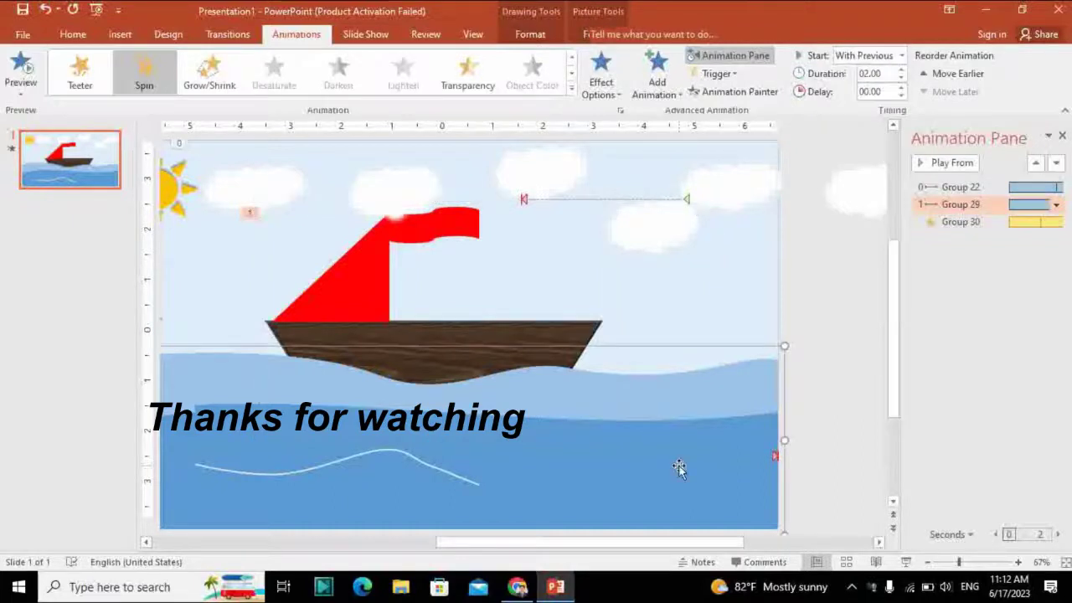
{"action": "left_click", "coordinate": [901, 56]}
{"action": "left_click", "coordinate": [871, 87]}
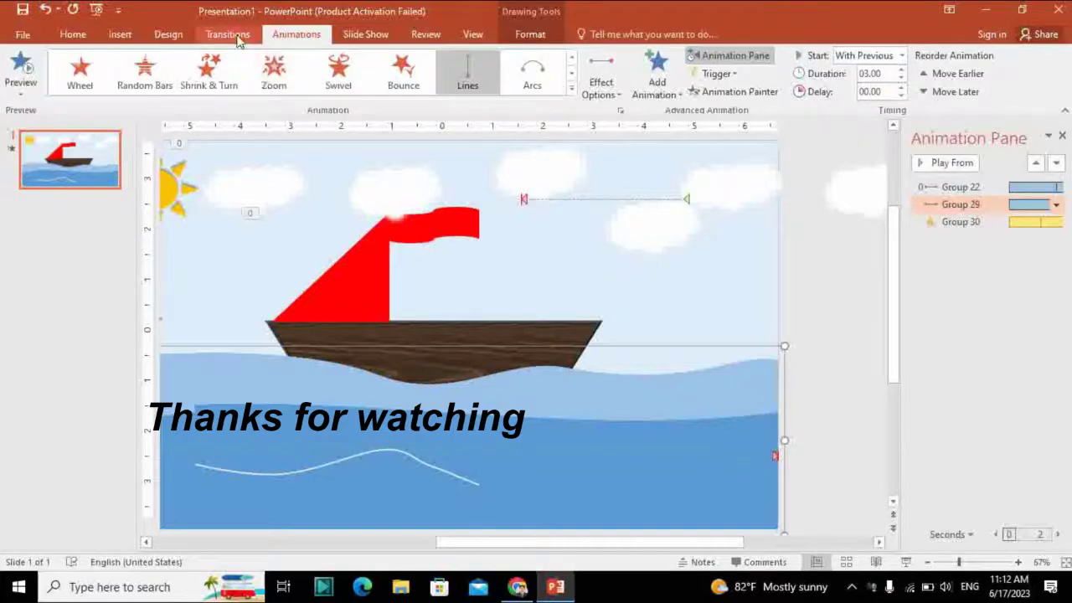
- Make the slide advance automatically after 00:00.00, then play the slide show from the beginning
{"action": "left_click", "coordinate": [228, 34]}
{"action": "left_click", "coordinate": [900, 74]}
{"action": "left_click", "coordinate": [900, 91]}
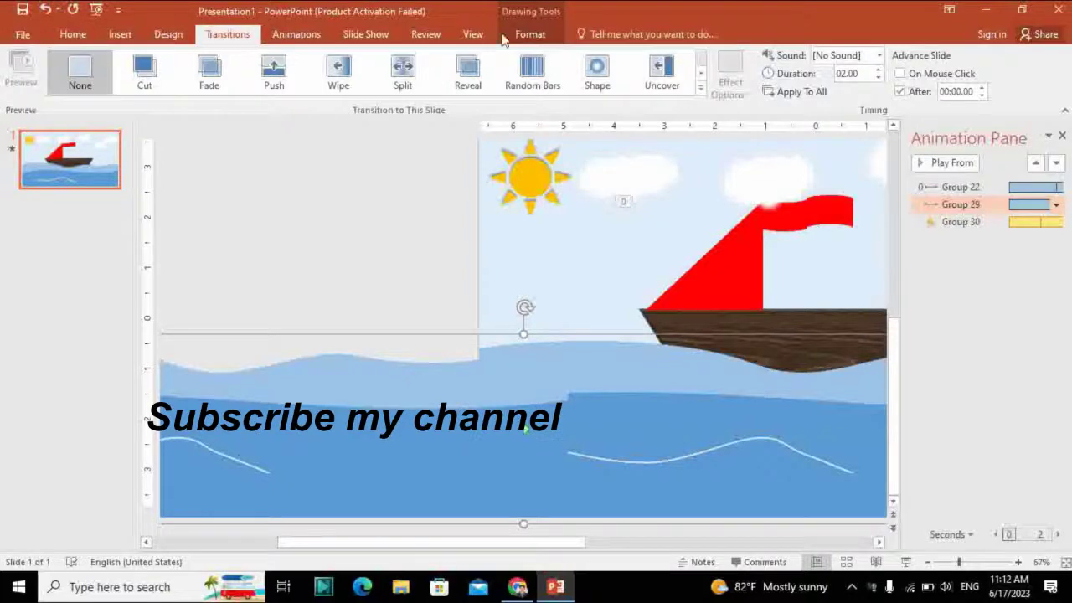
{"action": "left_click", "coordinate": [379, 36]}
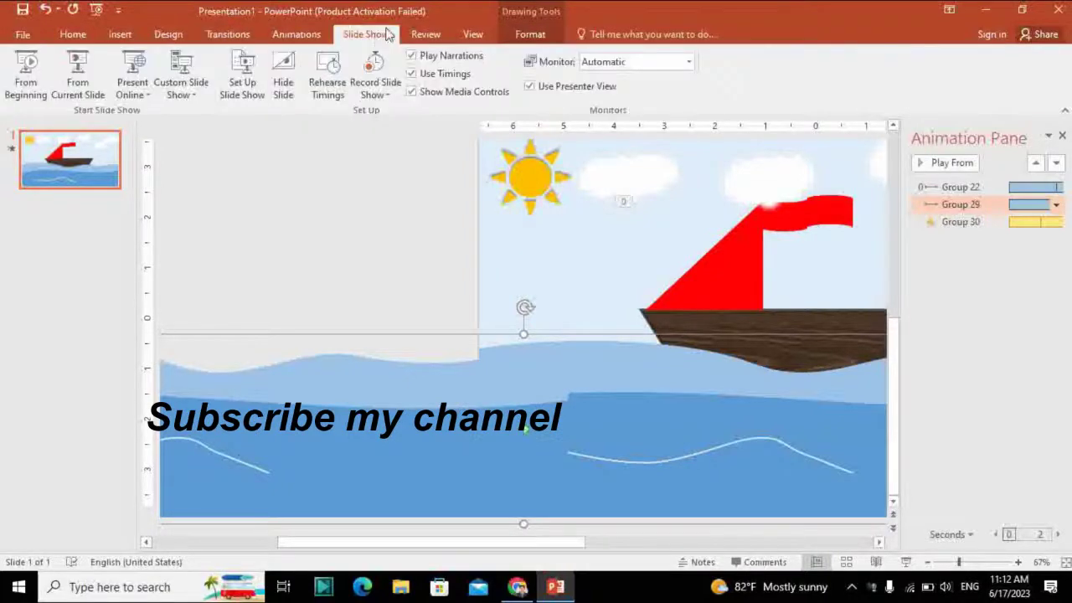
{"action": "left_click", "coordinate": [26, 75]}
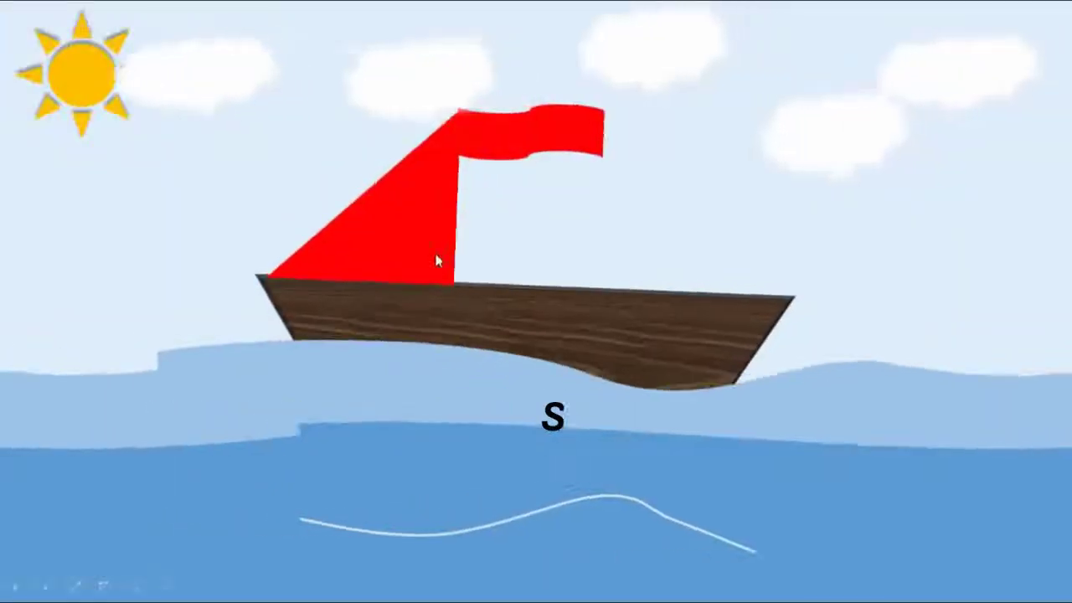